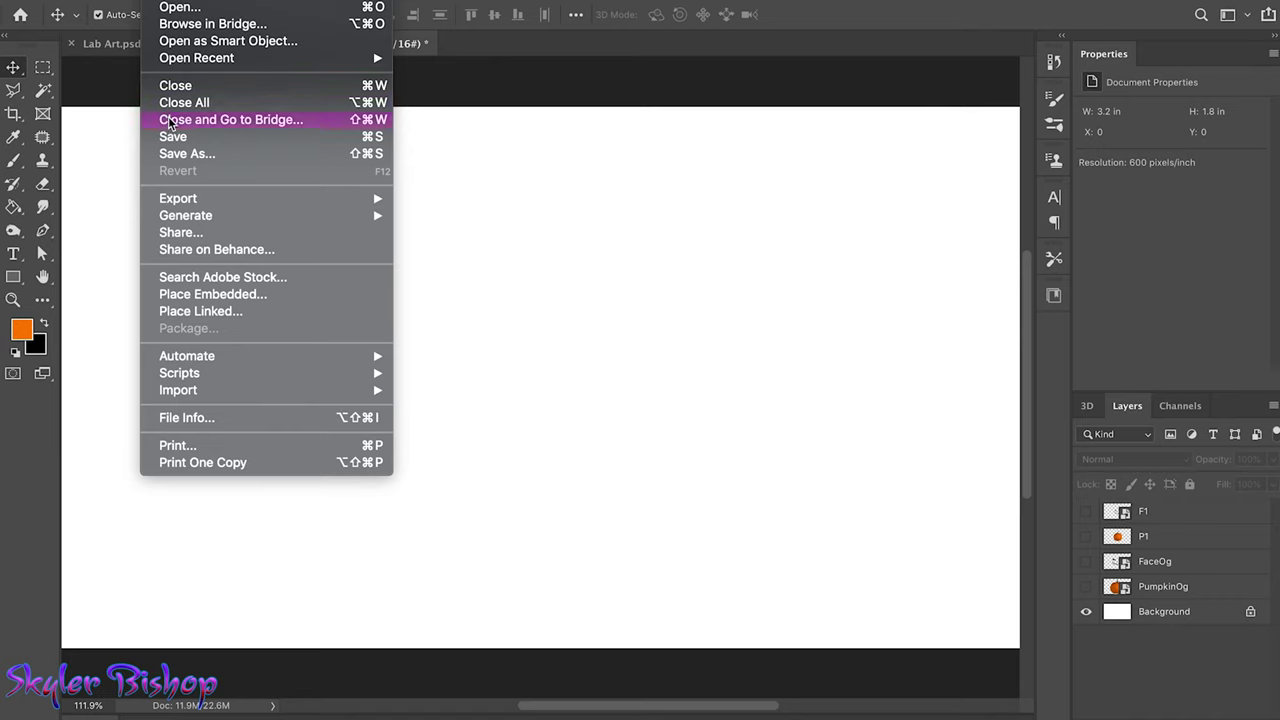
- Create a new 1920×1080 Web Large document with artboards turned off and 16-bit colour
{"action": "left_click", "coordinate": [173, 5]}
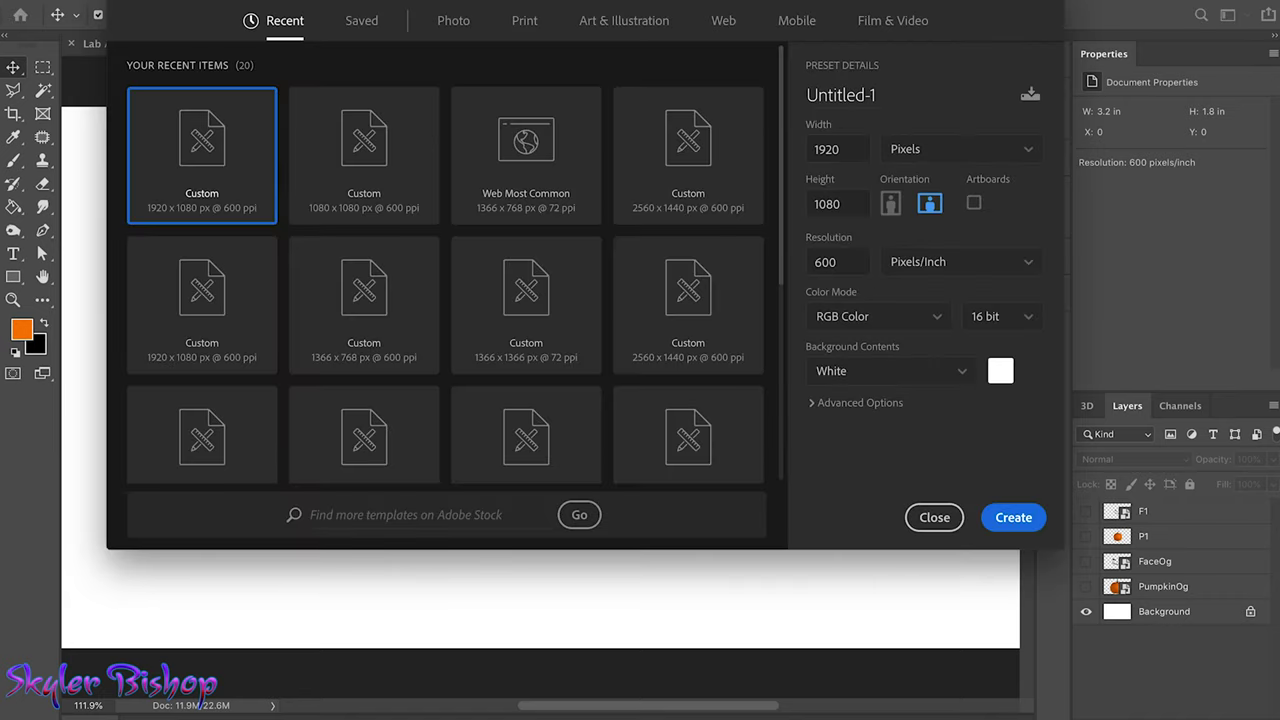
{"action": "left_click", "coordinate": [720, 20]}
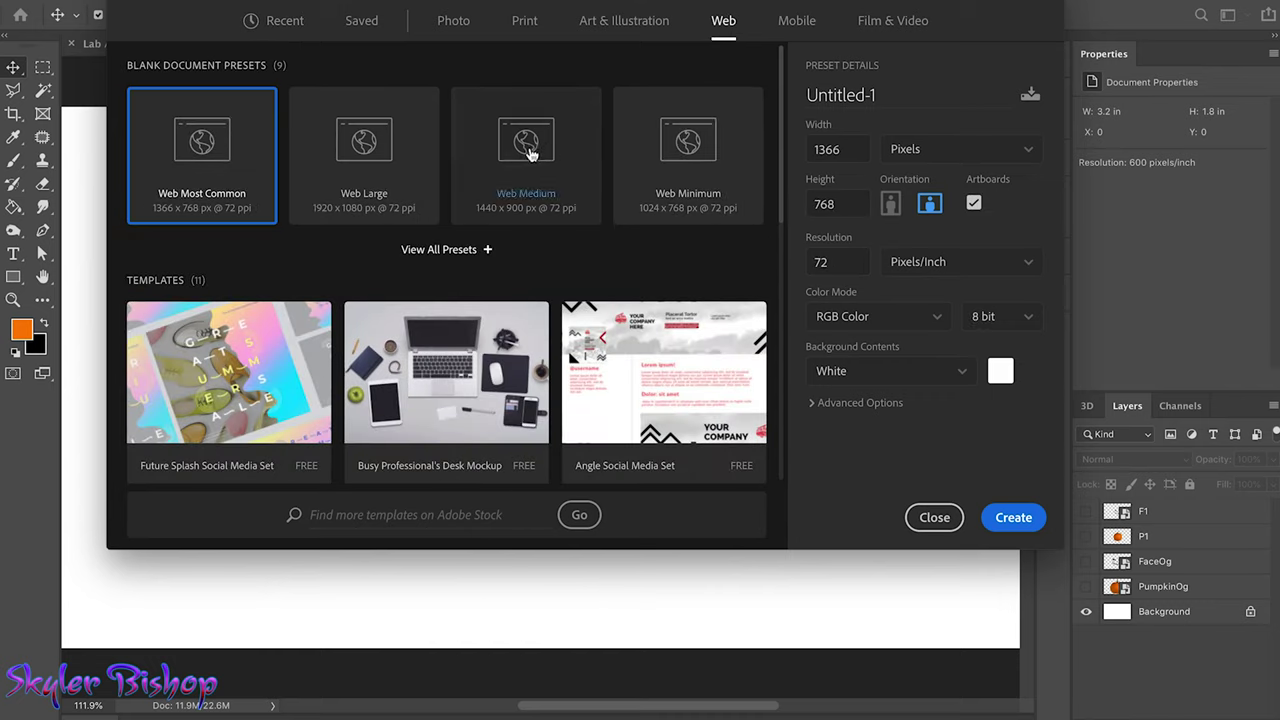
{"action": "left_click", "coordinate": [371, 166]}
{"action": "type", "text": "300"}
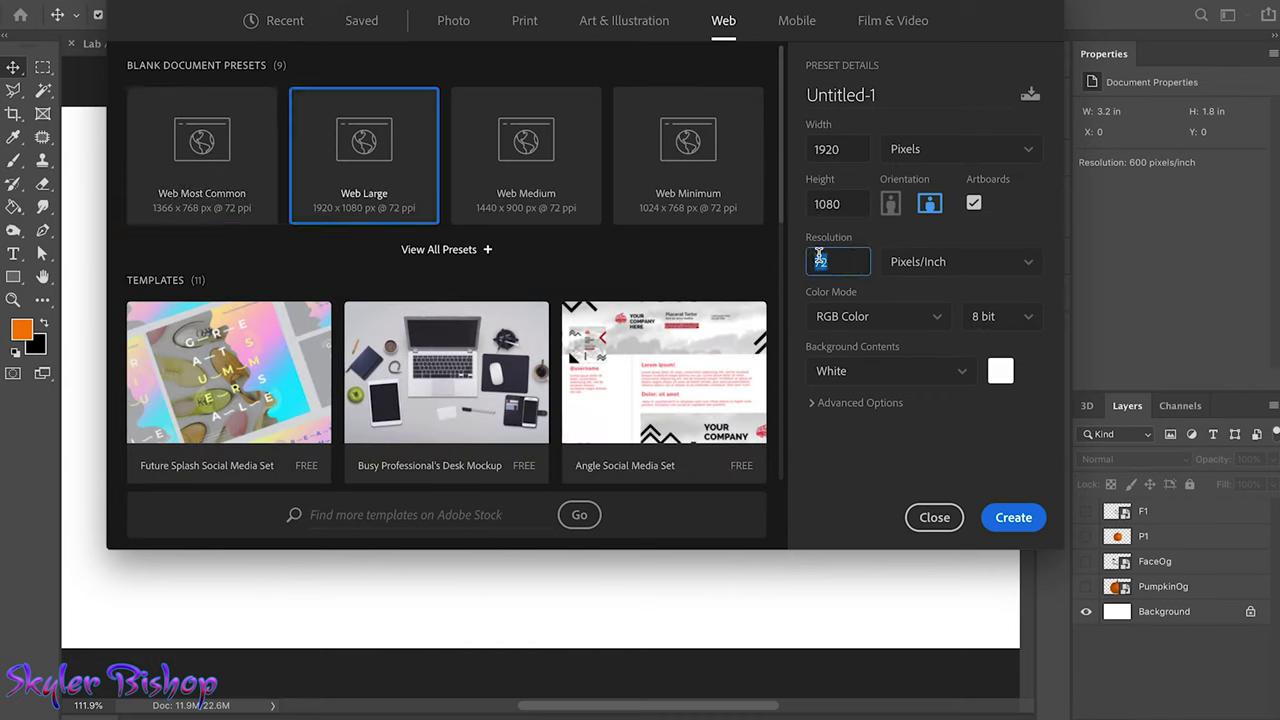
{"action": "left_click", "coordinate": [976, 203]}
{"action": "left_click", "coordinate": [992, 317]}
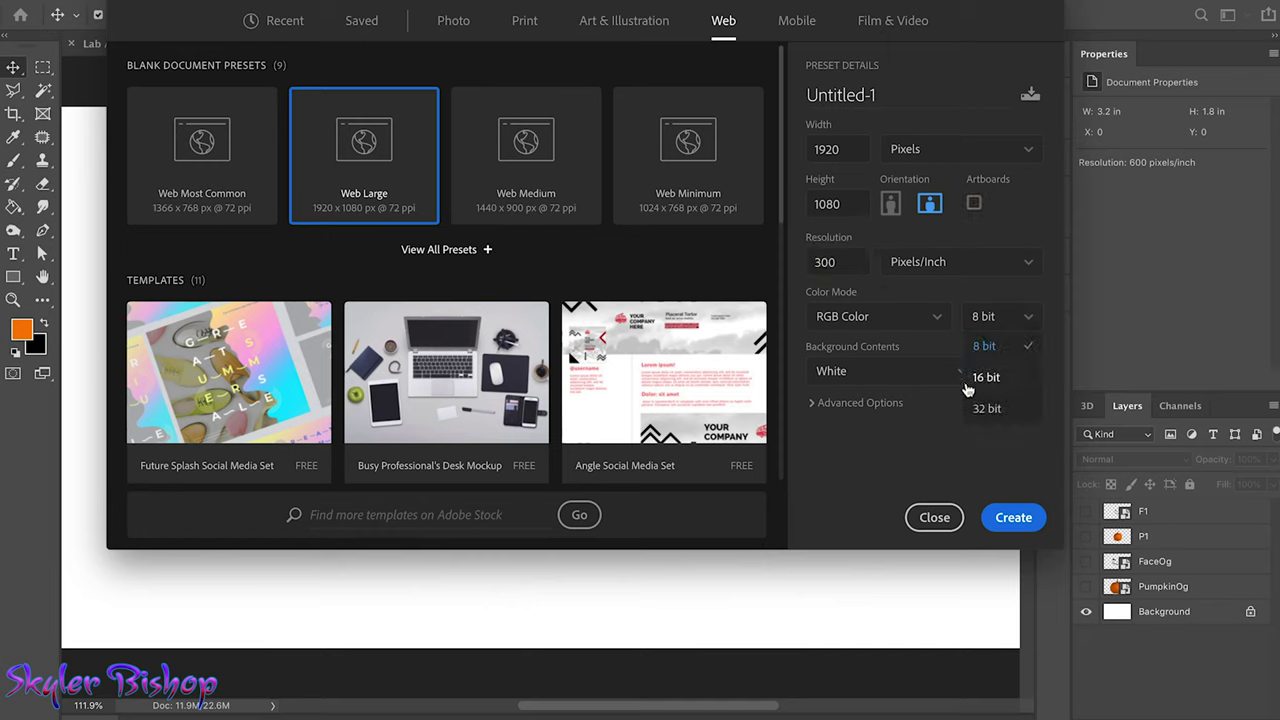
{"action": "left_click", "coordinate": [1010, 517]}
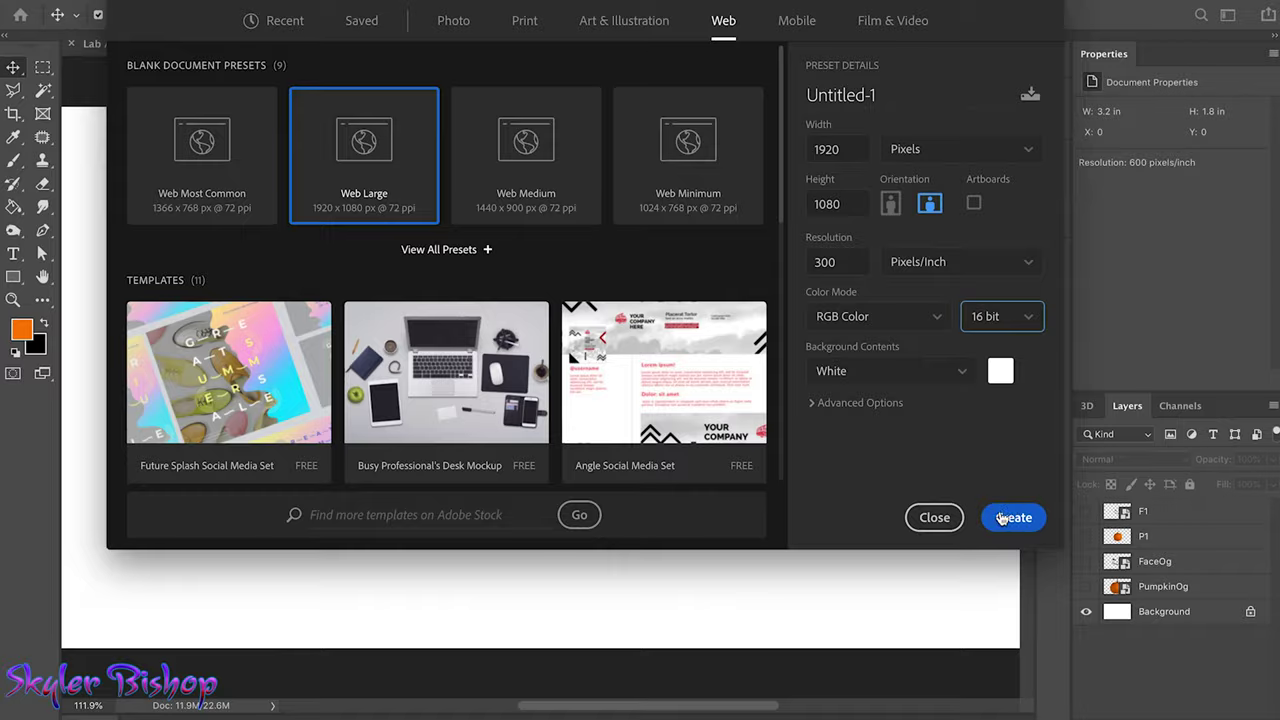
{"action": "left_click", "coordinate": [1084, 587]}
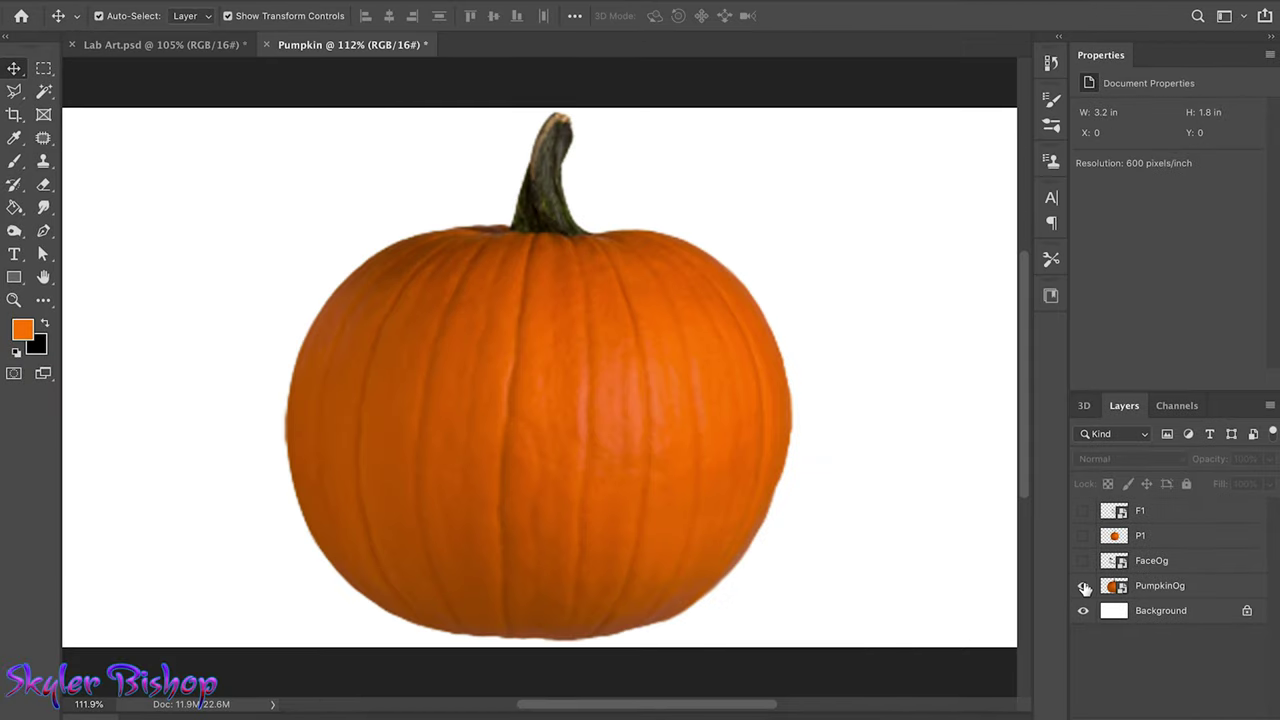
- Preview the FaceOg and F1 face layers over the P1 pumpkin, then hide them again
{"action": "left_click", "coordinate": [1085, 587]}
{"action": "left_click", "coordinate": [1084, 561]}
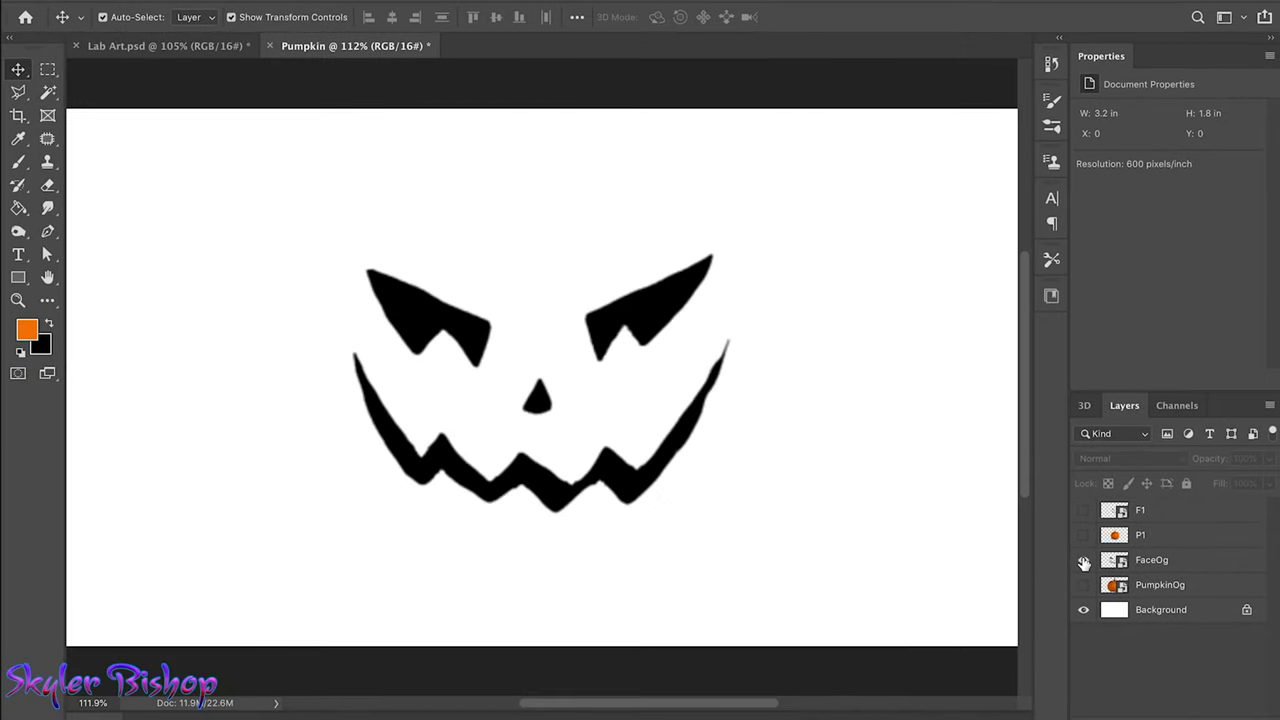
{"action": "left_click", "coordinate": [1084, 562]}
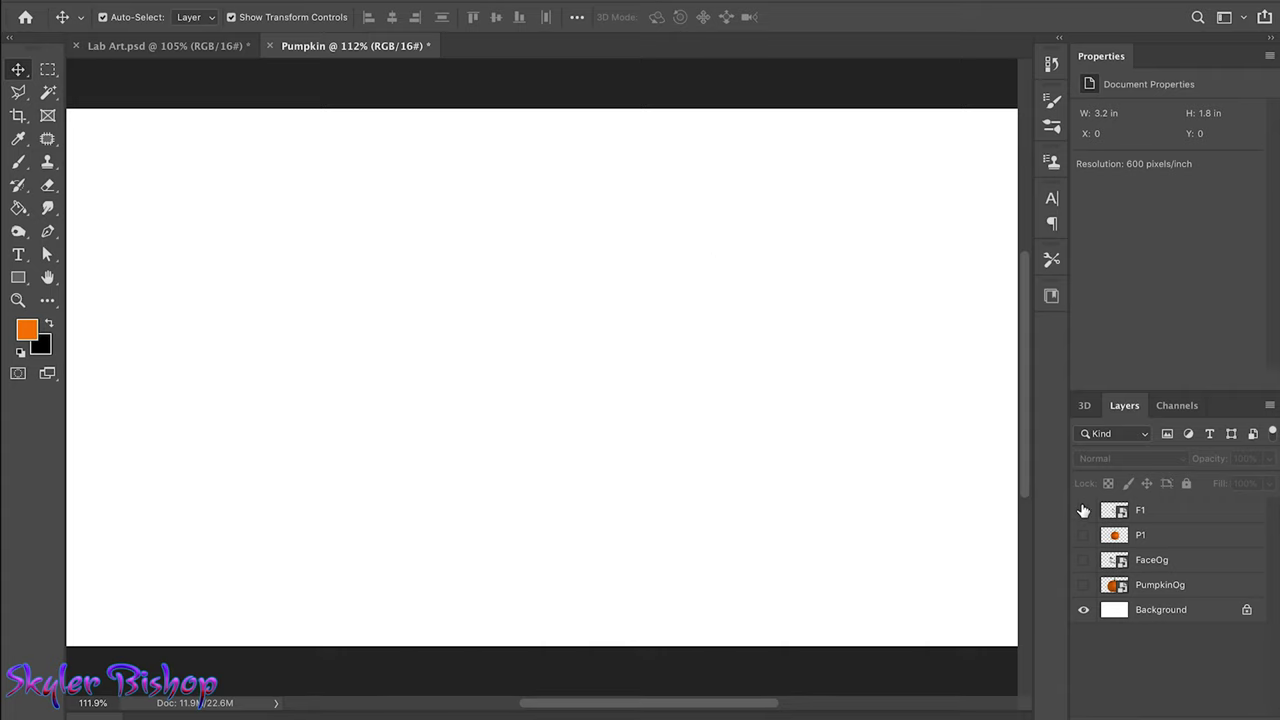
{"action": "left_click", "coordinate": [1083, 511]}
{"action": "left_click", "coordinate": [1084, 535]}
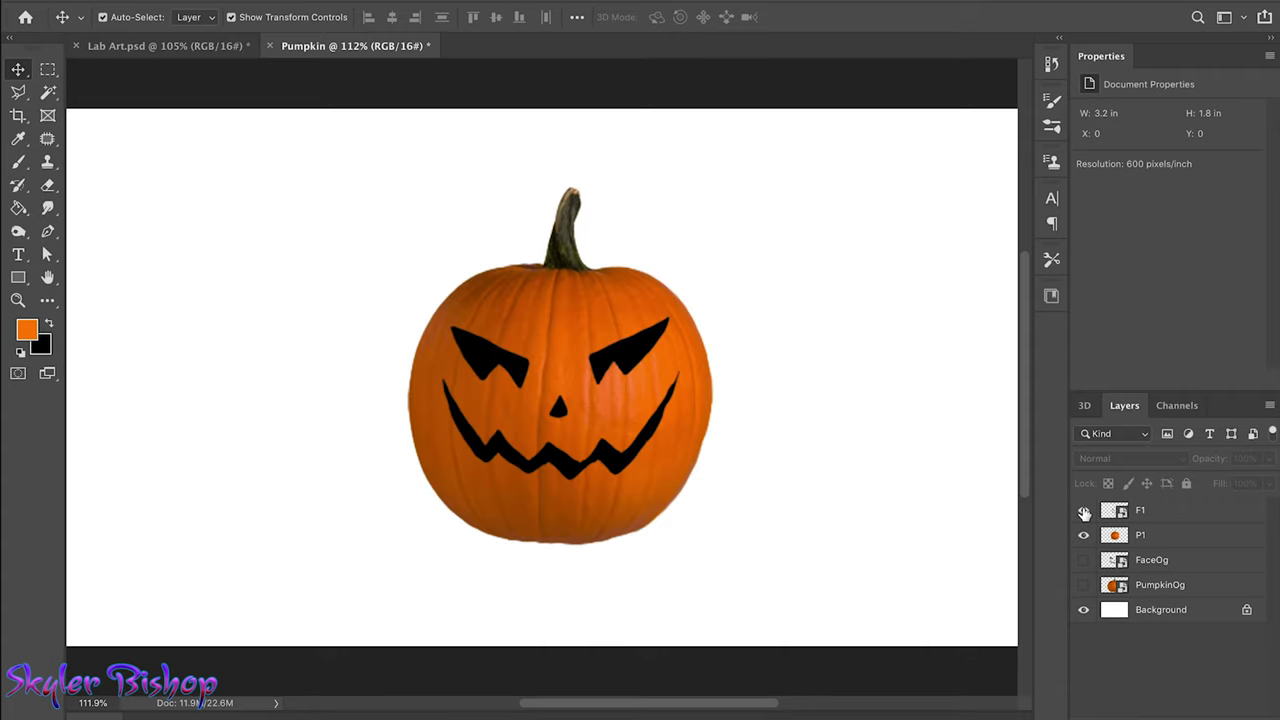
{"action": "left_click", "coordinate": [1084, 511]}
- Duplicate P1 as P2 and P3, hide both copies, and reselect P1
{"action": "right_click", "coordinate": [1162, 535]}
{"action": "left_click", "coordinate": [1004, 50]}
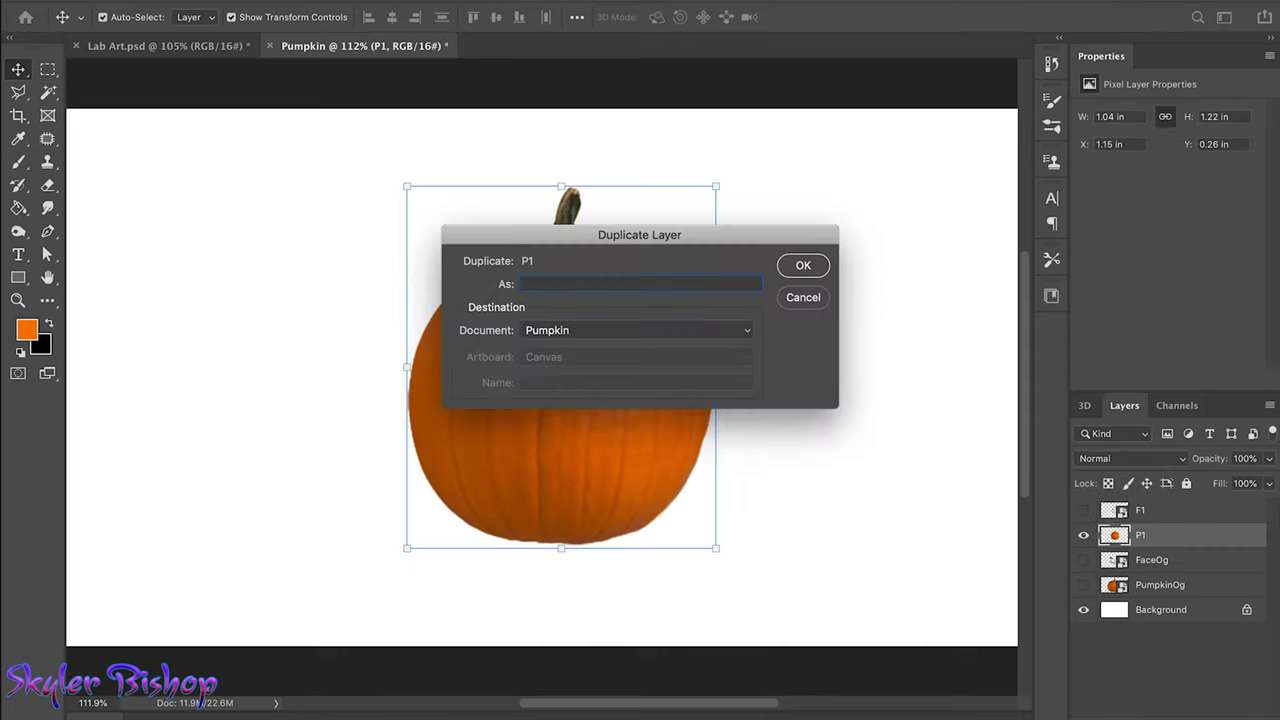
{"action": "left_click", "coordinate": [803, 265]}
{"action": "right_click", "coordinate": [1160, 535]}
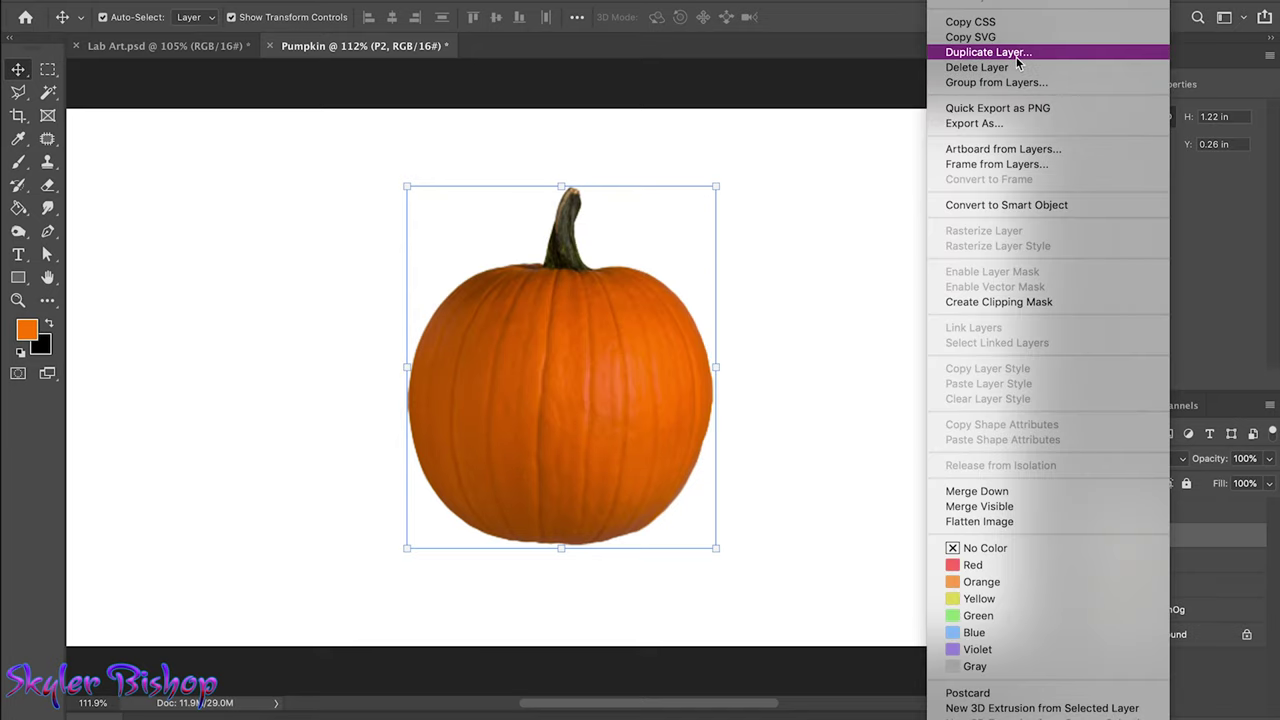
{"action": "left_click", "coordinate": [1030, 50]}
{"action": "left_click", "coordinate": [815, 268]}
{"action": "left_click", "coordinate": [1083, 535]}
{"action": "left_click", "coordinate": [1083, 560]}
{"action": "left_click", "coordinate": [1160, 585]}
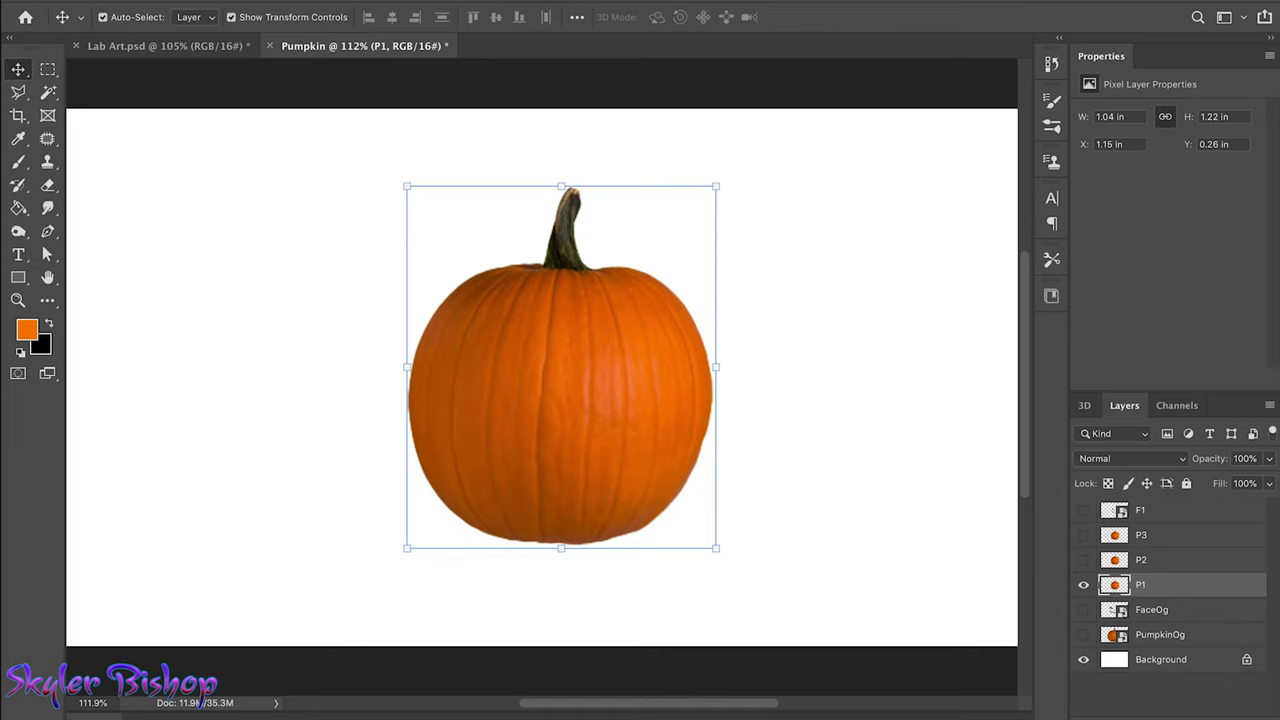
{"action": "left_click", "coordinate": [18, 162]}
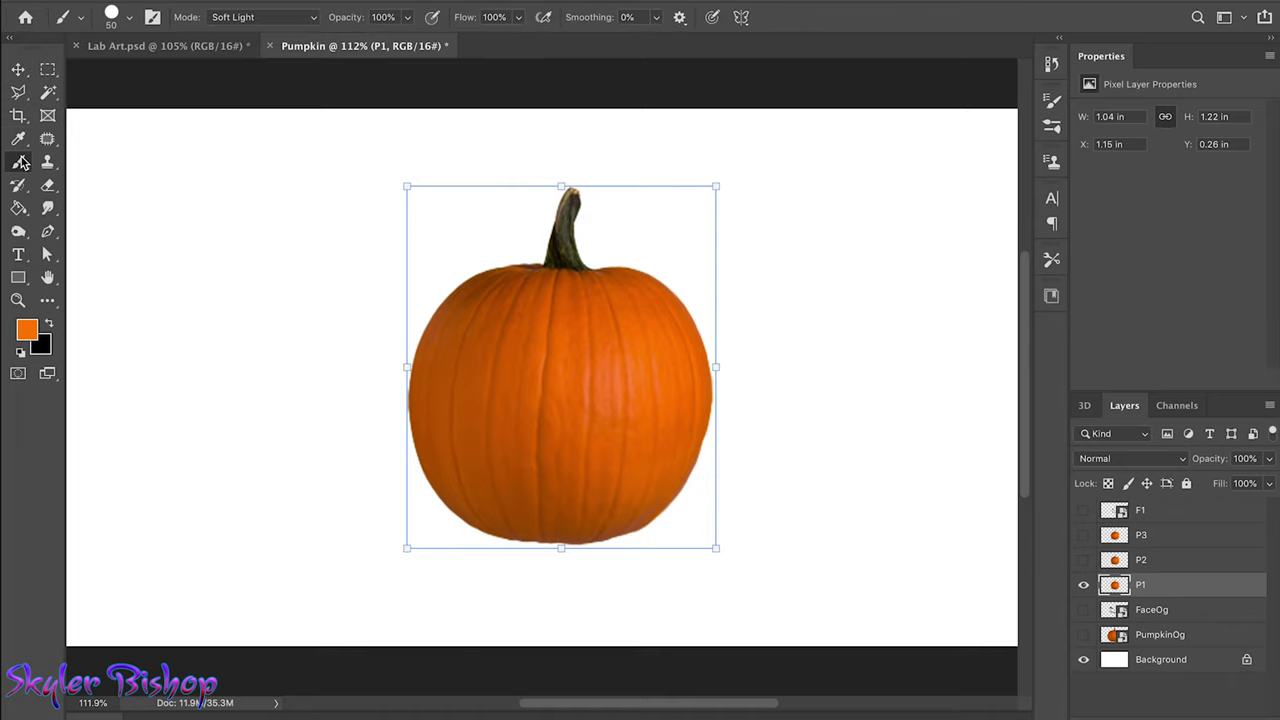
- Choose a Kyle's Concept brush and smudge P1's left, upper-right and right edges into streaks
{"action": "left_click", "coordinate": [128, 17]}
{"action": "scroll", "coordinate": [172, 260], "scroll_direction": "down", "scroll_amount": 10}
{"action": "scroll", "coordinate": [172, 260], "scroll_direction": "down", "scroll_amount": 3}
{"action": "scroll", "coordinate": [172, 260], "scroll_direction": "down", "scroll_amount": 5}
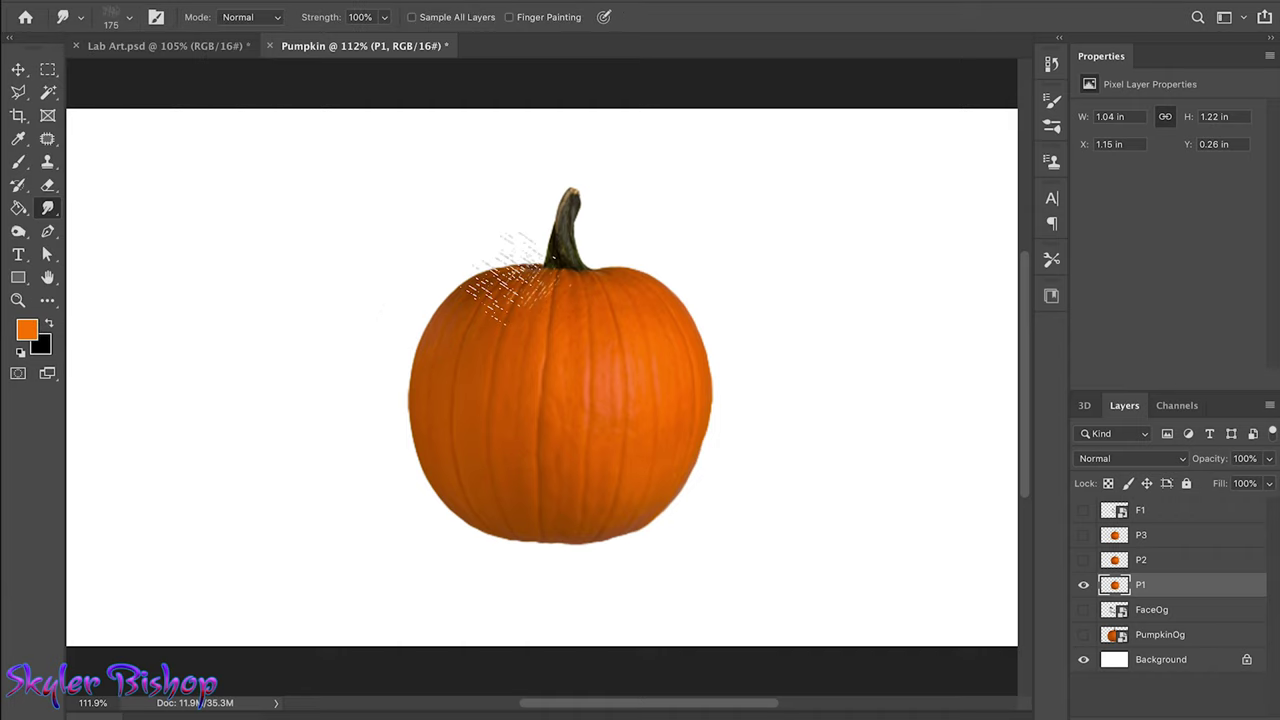
{"action": "mouse_move", "coordinate": [510, 265]}
{"action": "left_mouse_down"}
{"action": "mouse_move", "coordinate": [430, 300]}
{"action": "mouse_move", "coordinate": [440, 350]}
{"action": "mouse_move", "coordinate": [420, 470]}
{"action": "mouse_move", "coordinate": [540, 545]}
{"action": "left_mouse_up"}
{"action": "left_click_drag", "start_coordinate": [610, 278], "coordinate": [712, 420]}
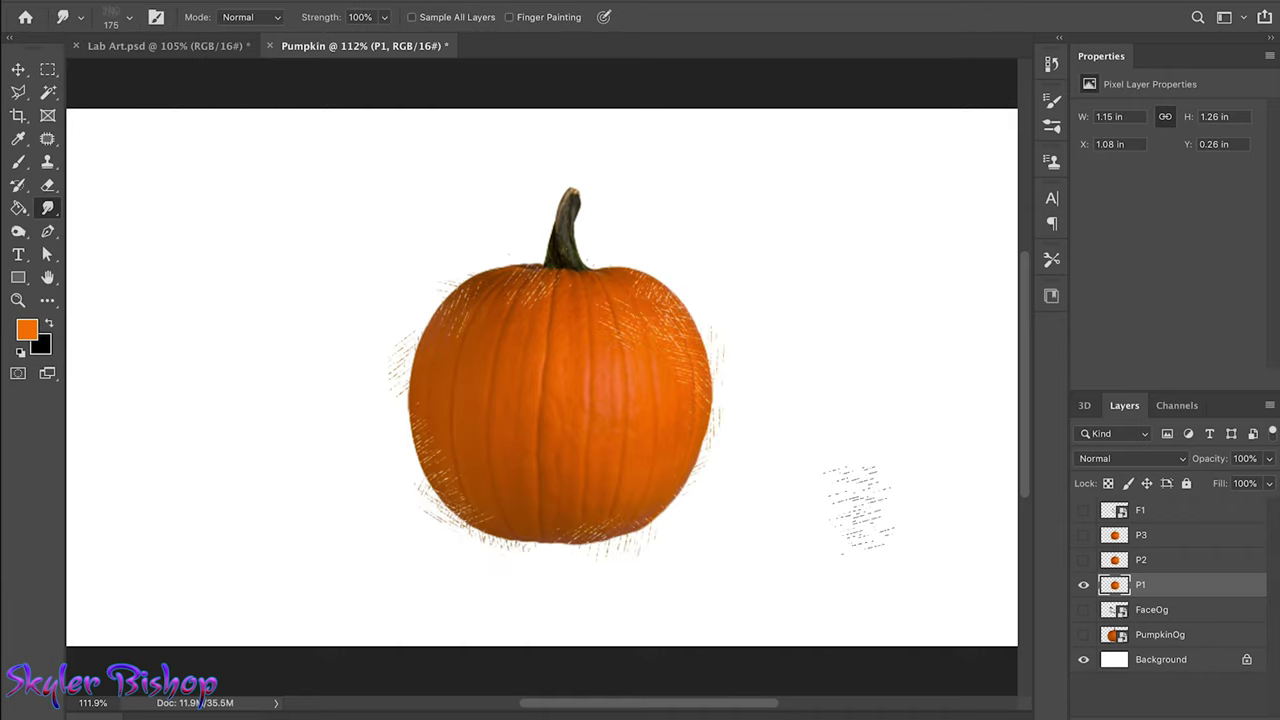
- Hide P1, make P2 visible and active, and load the 174 concept smudge brush
{"action": "left_click", "coordinate": [1084, 586]}
{"action": "left_click", "coordinate": [1084, 561]}
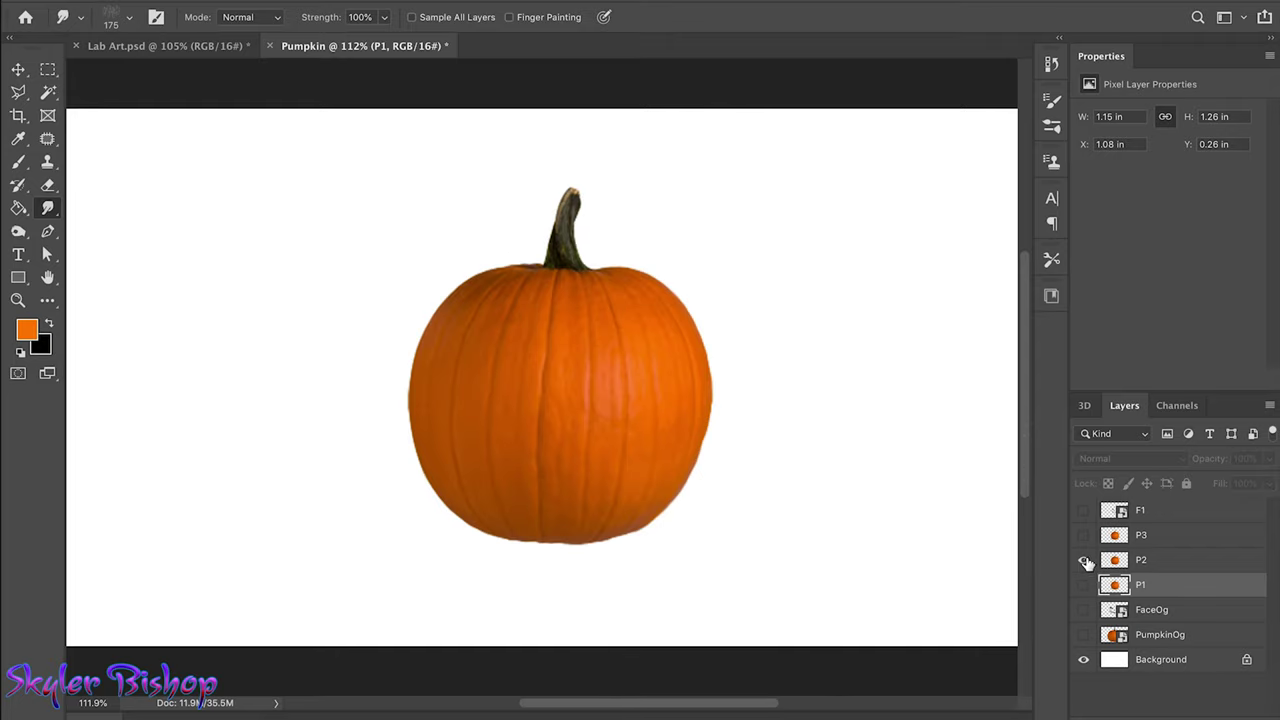
{"action": "left_click", "coordinate": [1150, 562]}
{"action": "left_click", "coordinate": [18, 165]}
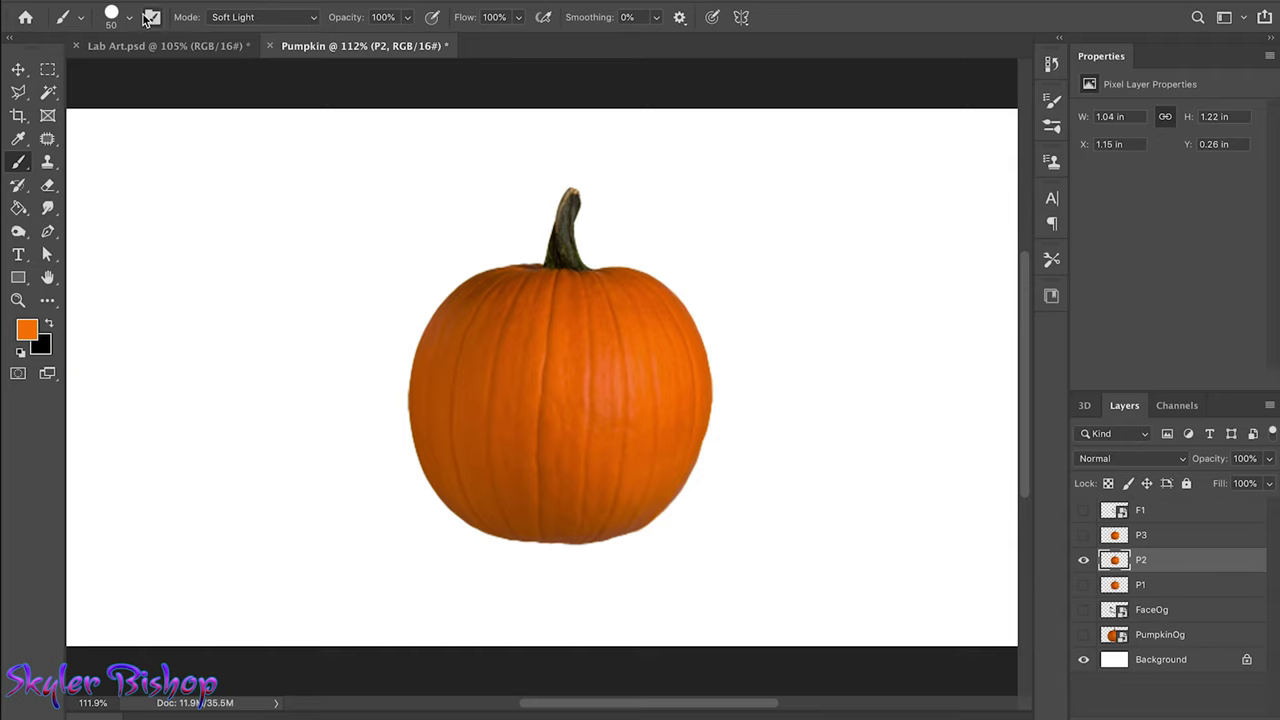
{"action": "left_click", "coordinate": [62, 18]}
{"action": "left_click", "coordinate": [112, 17]}
{"action": "scroll", "coordinate": [115, 240], "scroll_direction": "down", "scroll_amount": 5}
{"action": "scroll", "coordinate": [115, 240], "scroll_direction": "down", "scroll_amount": 5}
{"action": "scroll", "coordinate": [115, 240], "scroll_direction": "up", "scroll_amount": 3}
{"action": "scroll", "coordinate": [115, 240], "scroll_direction": "down", "scroll_amount": 1}
{"action": "left_click", "coordinate": [113, 203]}
- Smudge wisps from P2's upper-left, bottom, right edges and stem area, then hide P2
{"action": "mouse_move", "coordinate": [505, 250]}
{"action": "left_mouse_down"}
{"action": "mouse_move", "coordinate": [430, 300]}
{"action": "mouse_move", "coordinate": [400, 440]}
{"action": "left_mouse_up"}
{"action": "mouse_move", "coordinate": [428, 512]}
{"action": "left_mouse_down"}
{"action": "mouse_move", "coordinate": [465, 565]}
{"action": "mouse_move", "coordinate": [585, 590]}
{"action": "left_mouse_up"}
{"action": "mouse_move", "coordinate": [400, 470]}
{"action": "left_mouse_down"}
{"action": "mouse_move", "coordinate": [700, 470]}
{"action": "mouse_move", "coordinate": [625, 550]}
{"action": "left_mouse_up"}
{"action": "mouse_move", "coordinate": [712, 345]}
{"action": "left_mouse_down"}
{"action": "mouse_move", "coordinate": [745, 450]}
{"action": "mouse_move", "coordinate": [590, 190]}
{"action": "mouse_move", "coordinate": [630, 270]}
{"action": "left_mouse_up"}
{"action": "left_click", "coordinate": [1084, 562]}
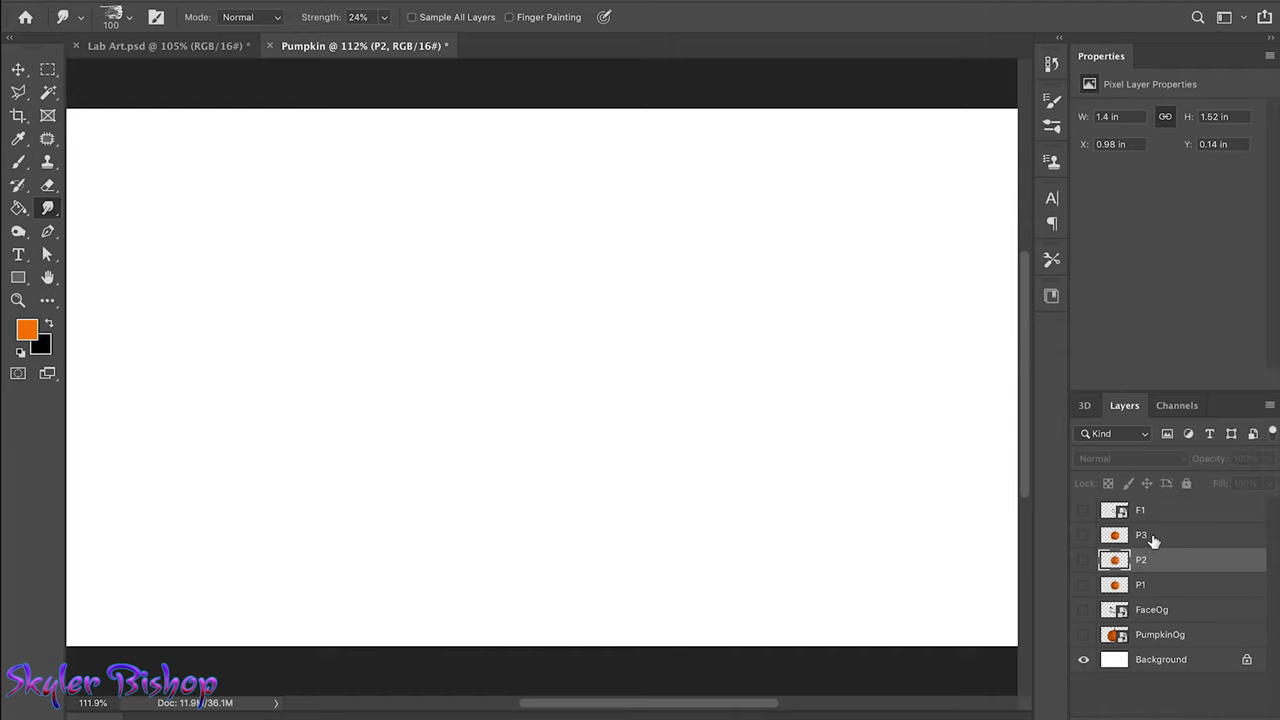
- Duplicate the P3 pumpkin layer as a new layer named P4
{"action": "left_click", "coordinate": [1153, 538]}
{"action": "right_click", "coordinate": [1152, 536]}
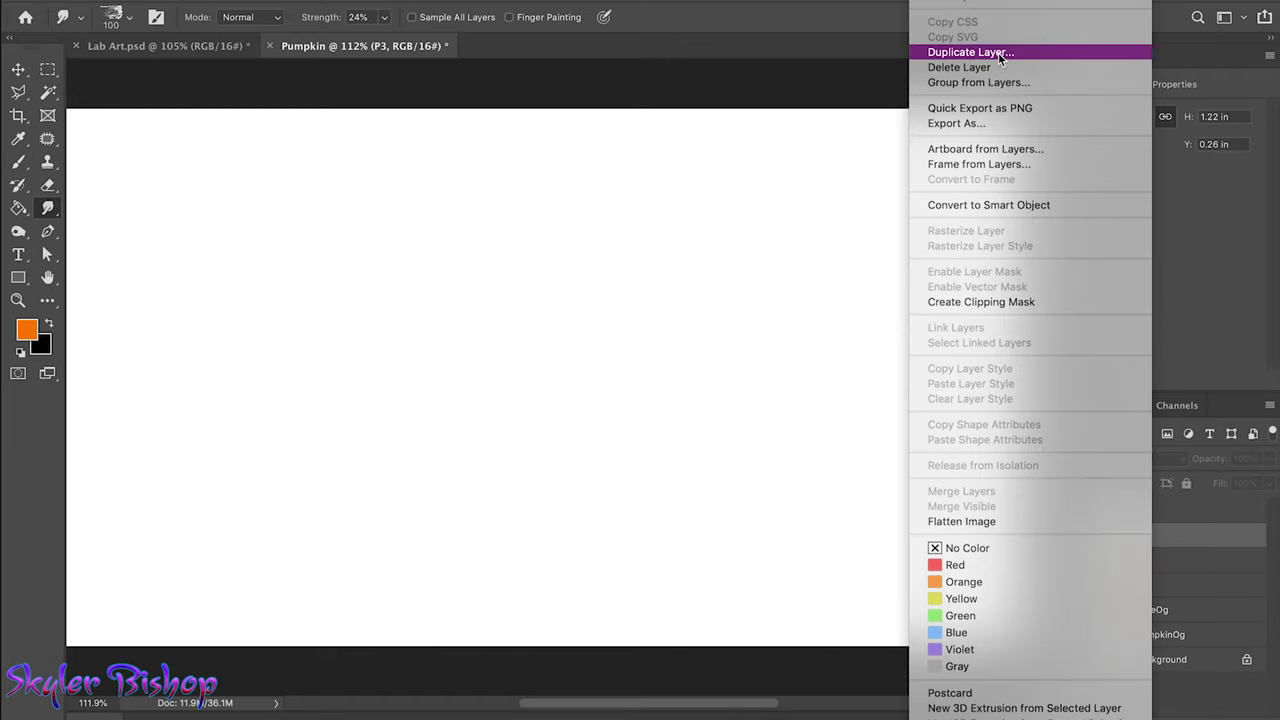
{"action": "left_click", "coordinate": [998, 52]}
{"action": "key", "text": "BackSpace"}
{"action": "type", "text": "P4"}
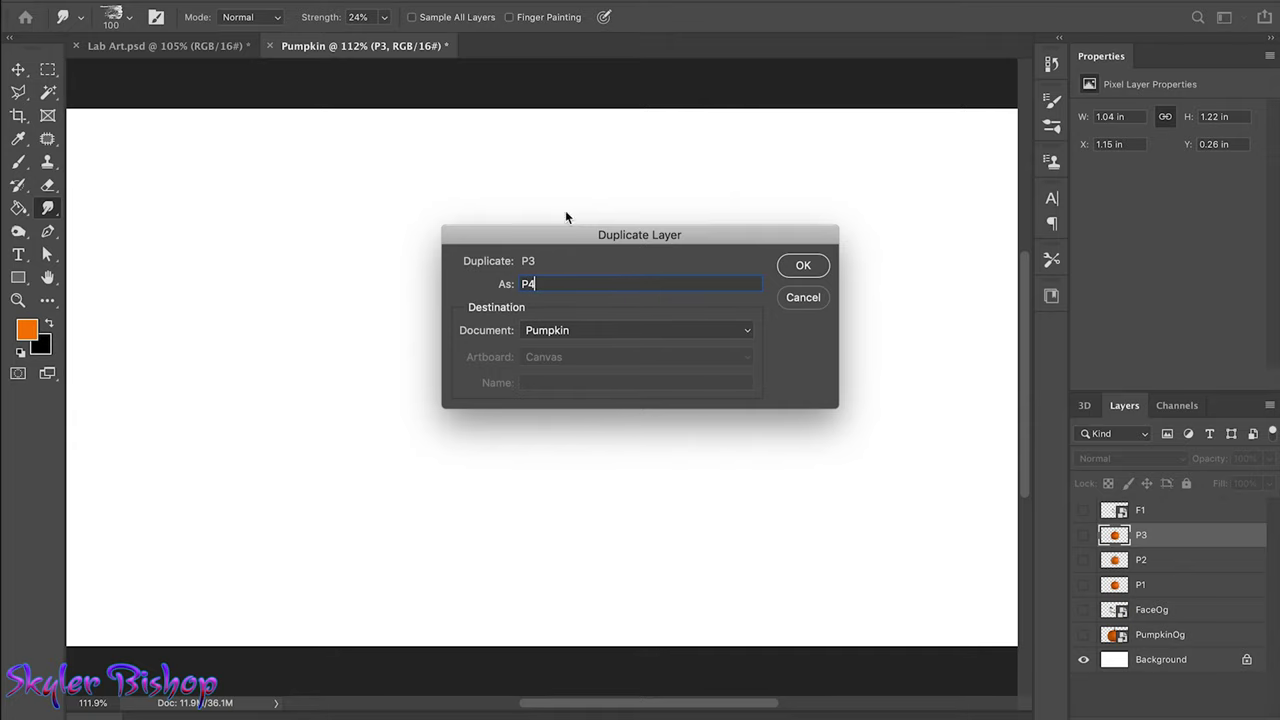
{"action": "left_click", "coordinate": [818, 265]}
- Select the 127 px Impressionist Blender brush preset for smudging
{"action": "left_click", "coordinate": [118, 17]}
{"action": "scroll", "coordinate": [124, 262], "scroll_direction": "up", "scroll_amount": 2}
{"action": "scroll", "coordinate": [124, 265], "scroll_direction": "up", "scroll_amount": 2}
{"action": "scroll", "coordinate": [124, 268], "scroll_direction": "up", "scroll_amount": 2}
{"action": "scroll", "coordinate": [117, 225], "scroll_direction": "up", "scroll_amount": 3}
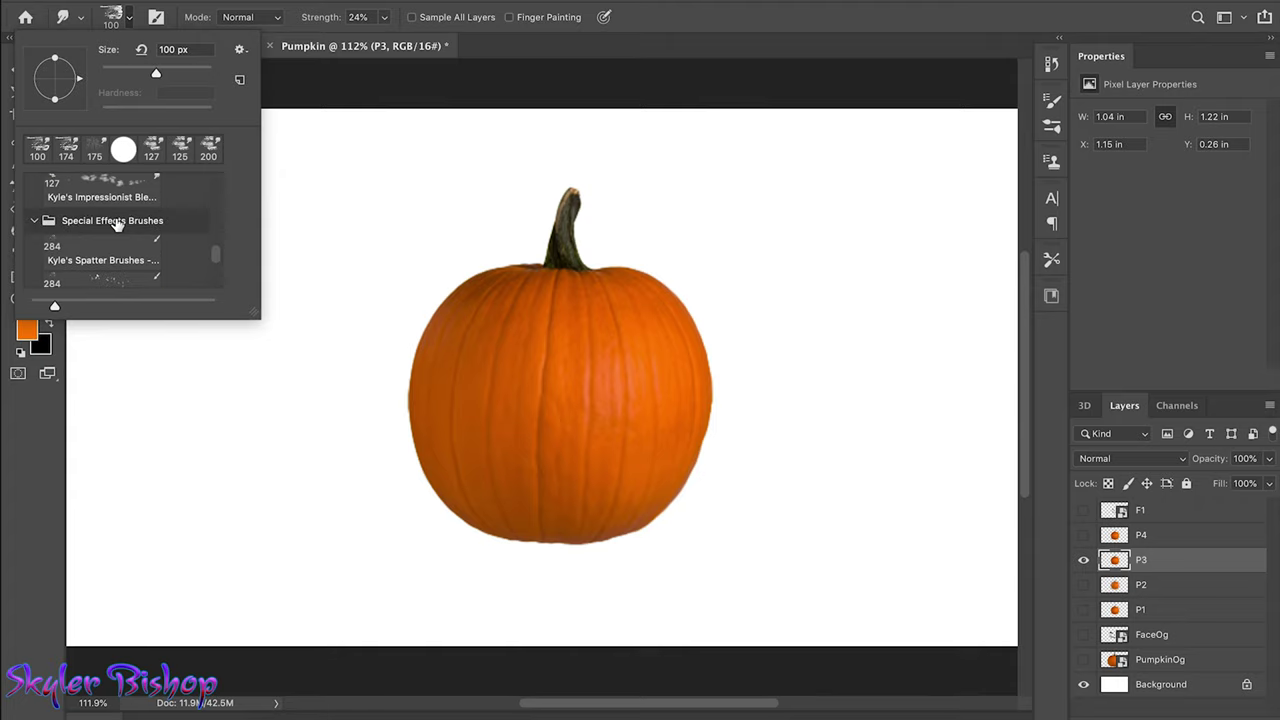
{"action": "scroll", "coordinate": [117, 222], "scroll_direction": "up", "scroll_amount": 2}
{"action": "left_click", "coordinate": [117, 222]}
{"action": "left_click", "coordinate": [503, 268]}
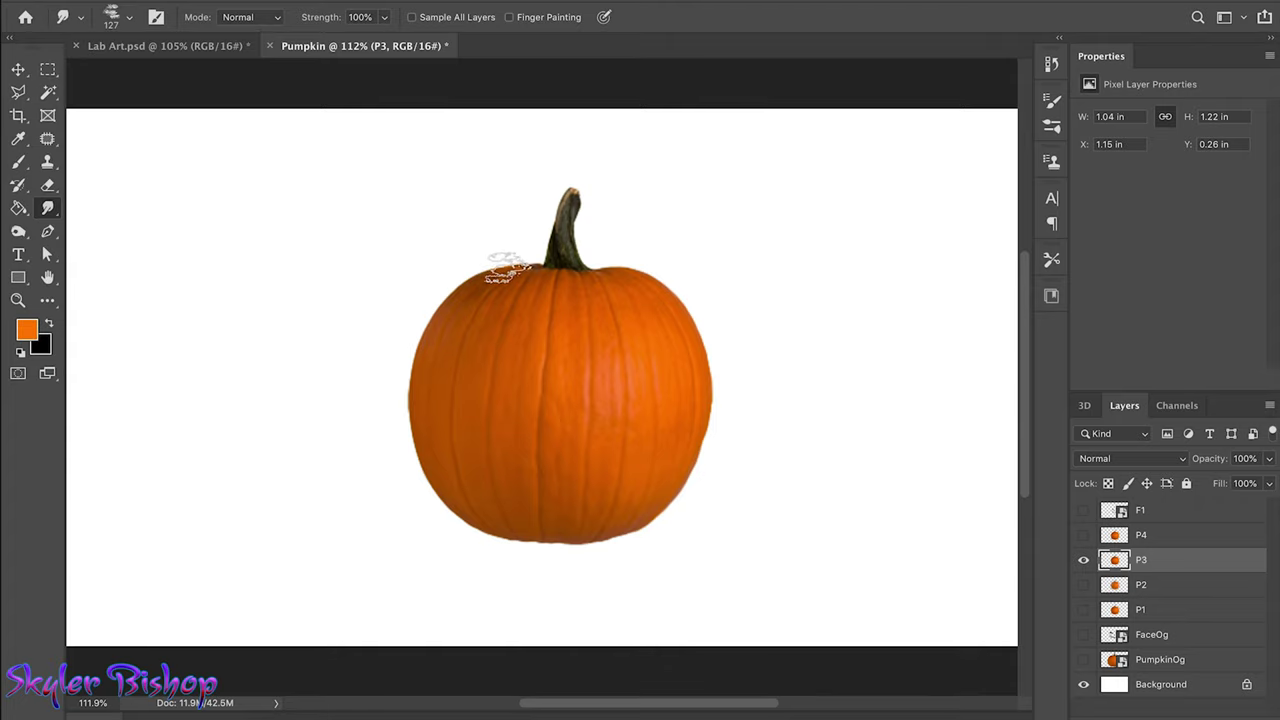
- Smudge P3's stem and stem base into streaks, checking against the Lab Art.psd reference
{"action": "left_click_drag", "start_coordinate": [560, 260], "coordinate": [566, 212]}
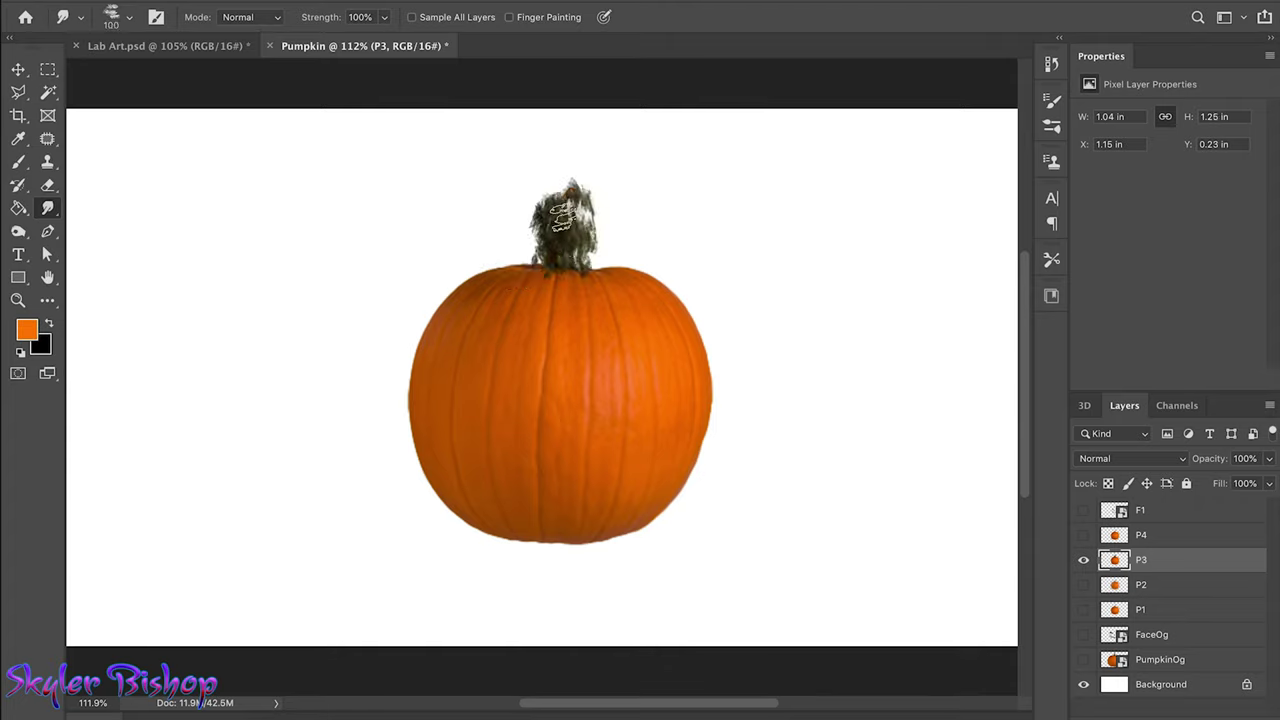
{"action": "left_click", "coordinate": [183, 46]}
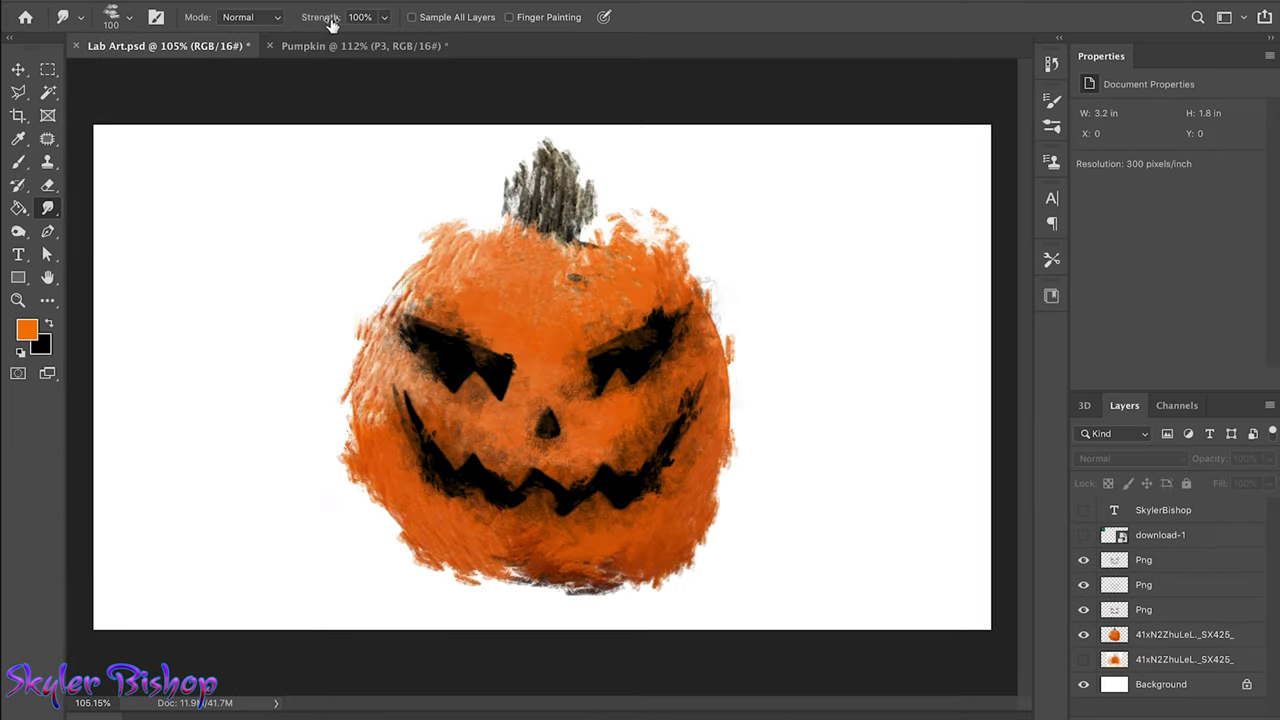
{"action": "left_click", "coordinate": [349, 46]}
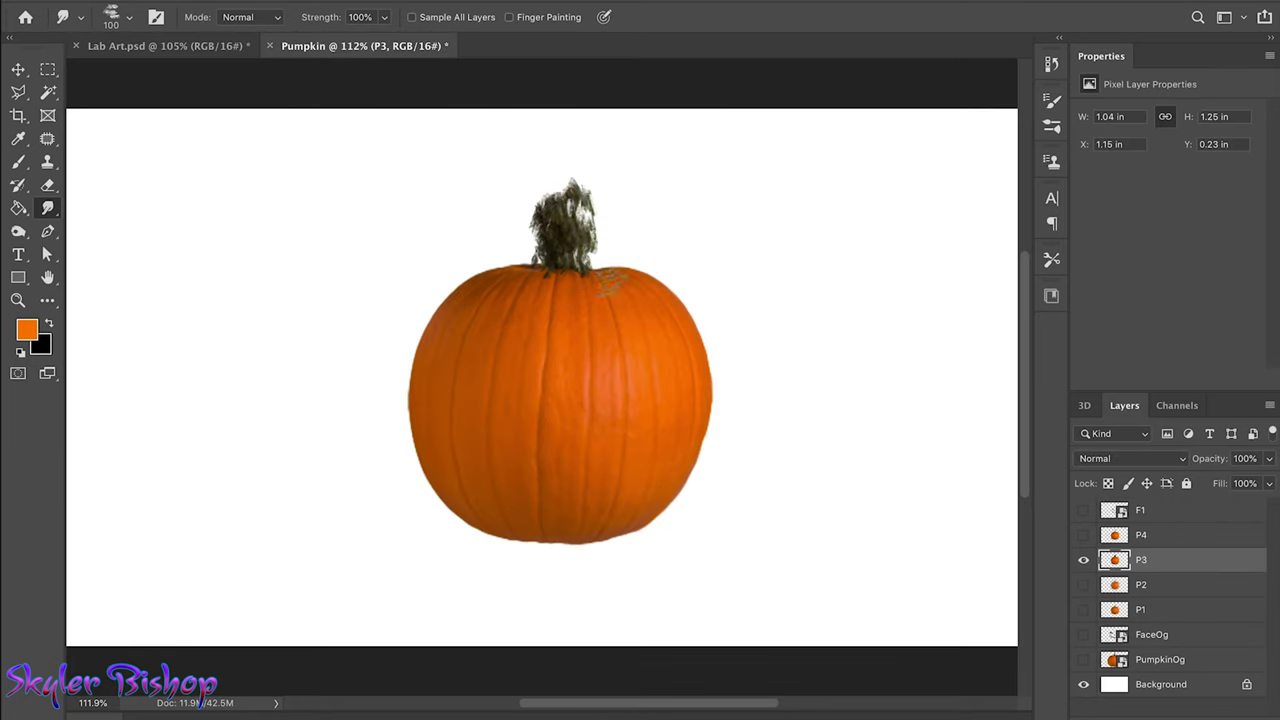
{"action": "left_click_drag", "start_coordinate": [601, 278], "coordinate": [648, 250]}
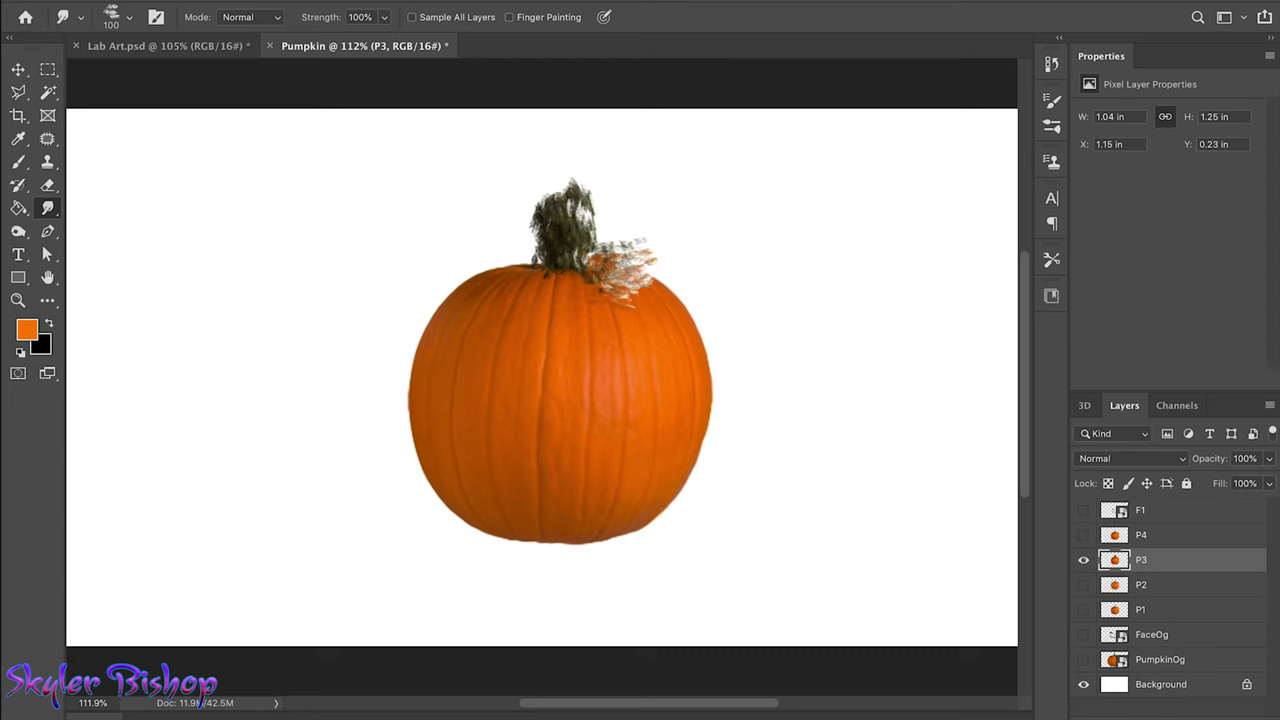
{"action": "left_click", "coordinate": [188, 47]}
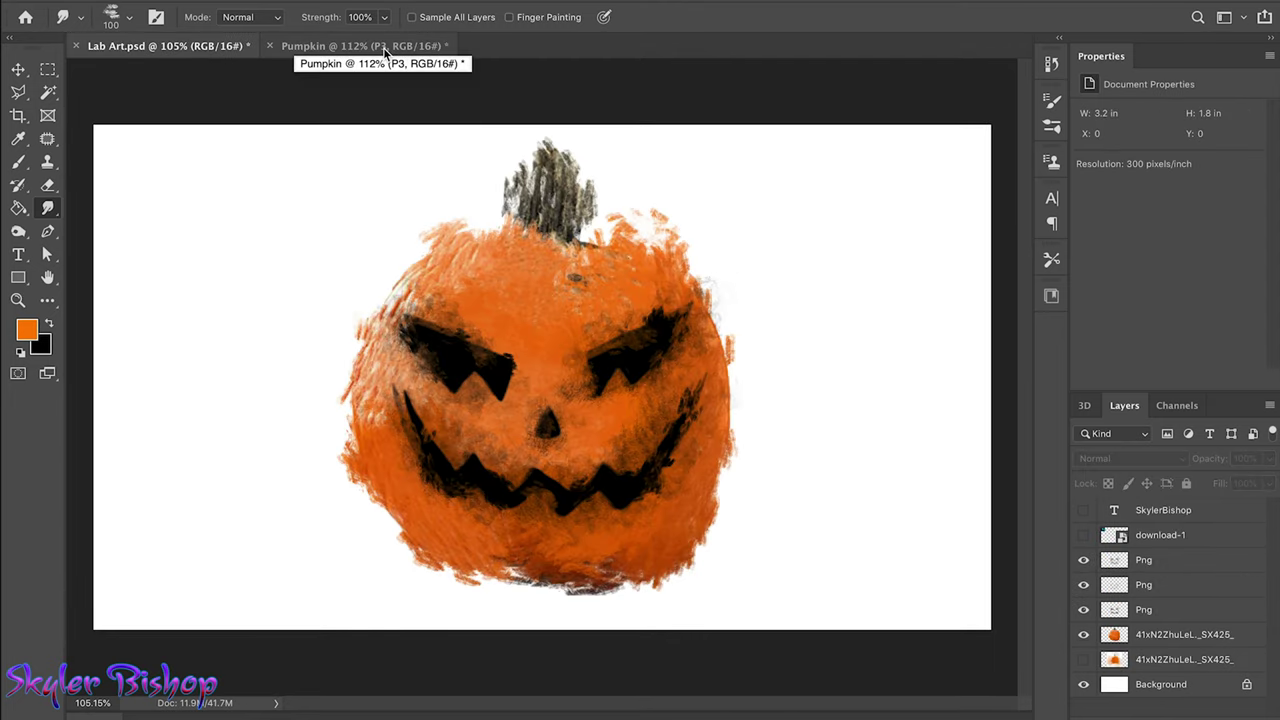
{"action": "left_click", "coordinate": [384, 47]}
- Smudge streaks along P3's right edge and bottom, tidying the bottom streaks back inward
{"action": "mouse_move", "coordinate": [668, 290]}
{"action": "left_mouse_down"}
{"action": "mouse_move", "coordinate": [705, 400]}
{"action": "mouse_move", "coordinate": [690, 470]}
{"action": "mouse_move", "coordinate": [520, 520]}
{"action": "left_mouse_up"}
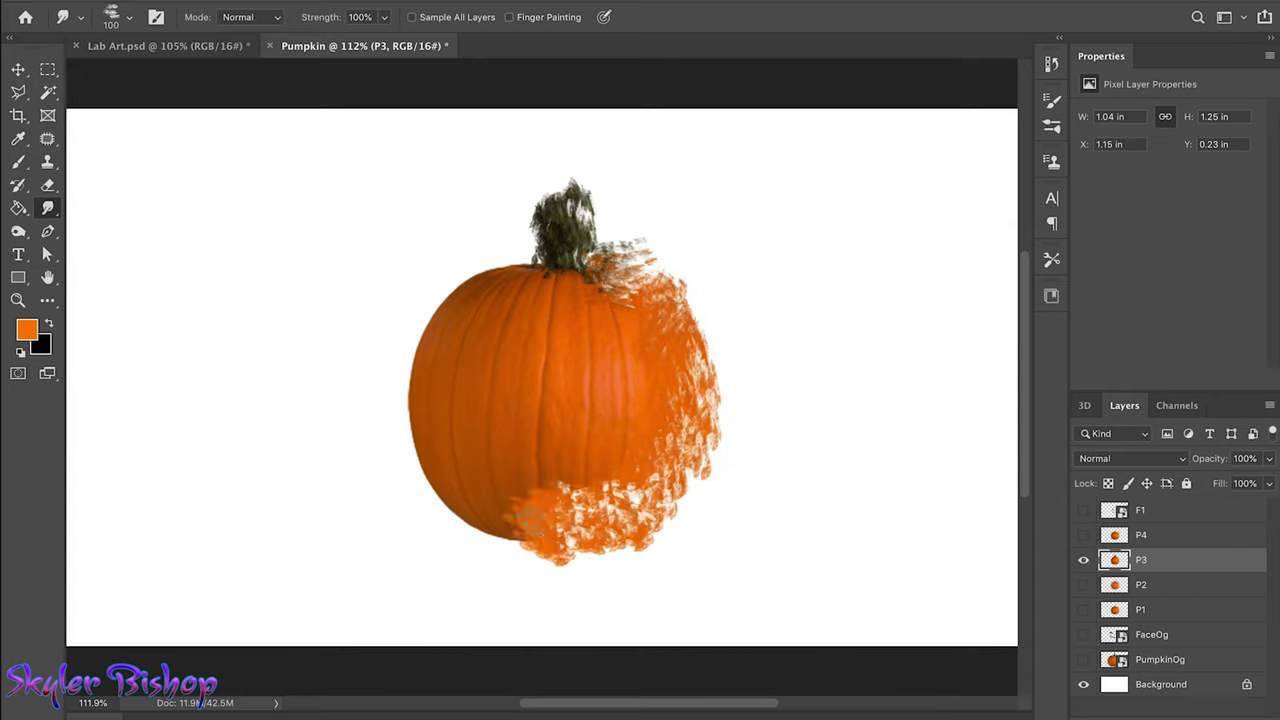
{"action": "key", "text": "ctrl+z"}
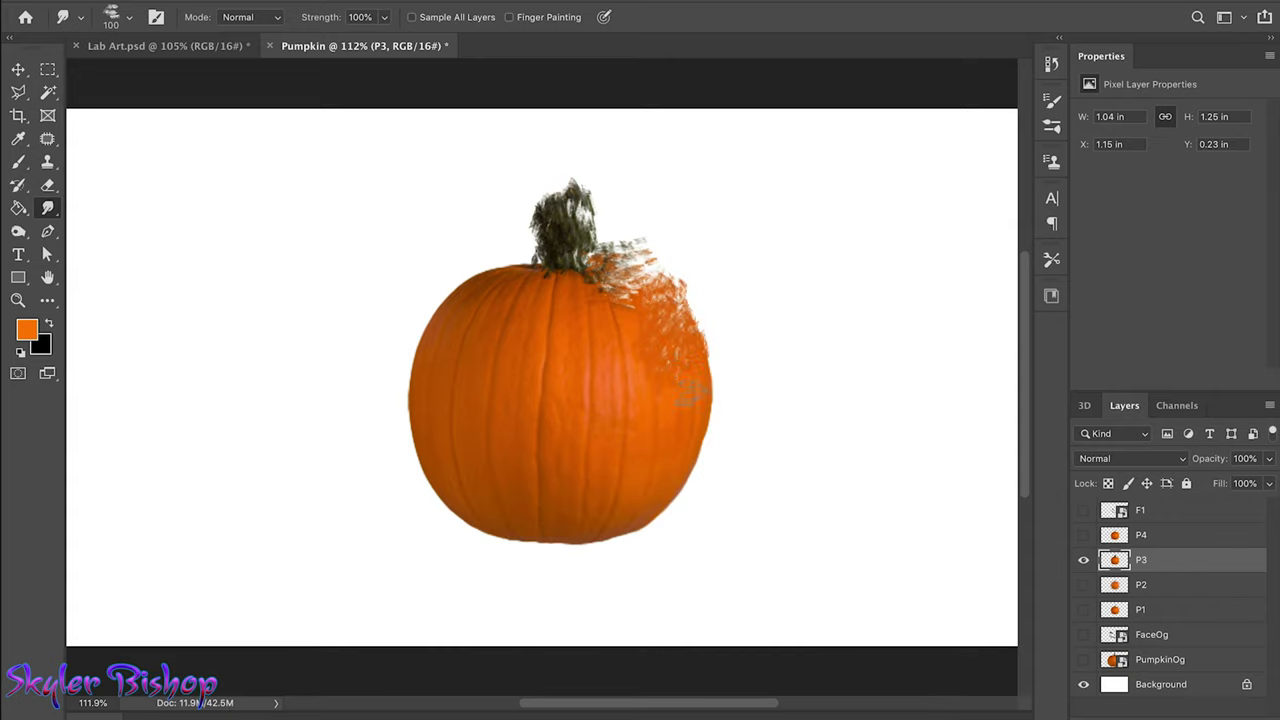
{"action": "mouse_move", "coordinate": [687, 408]}
{"action": "left_mouse_down"}
{"action": "mouse_move", "coordinate": [712, 405]}
{"action": "mouse_move", "coordinate": [640, 530]}
{"action": "mouse_move", "coordinate": [543, 514]}
{"action": "mouse_move", "coordinate": [585, 401]}
{"action": "mouse_move", "coordinate": [560, 440]}
{"action": "mouse_move", "coordinate": [470, 340]}
{"action": "mouse_move", "coordinate": [600, 310]}
{"action": "mouse_move", "coordinate": [589, 484]}
{"action": "mouse_move", "coordinate": [505, 445]}
{"action": "left_mouse_up"}
{"action": "mouse_move", "coordinate": [540, 258]}
{"action": "left_mouse_down"}
{"action": "mouse_move", "coordinate": [455, 420]}
{"action": "mouse_move", "coordinate": [480, 495]}
{"action": "mouse_move", "coordinate": [443, 400]}
{"action": "mouse_move", "coordinate": [530, 503]}
{"action": "mouse_move", "coordinate": [590, 530]}
{"action": "mouse_move", "coordinate": [515, 560]}
{"action": "mouse_move", "coordinate": [560, 528]}
{"action": "left_mouse_up"}
{"action": "left_click_drag", "start_coordinate": [600, 575], "coordinate": [580, 528]}
{"action": "mouse_move", "coordinate": [510, 565]}
{"action": "left_mouse_down"}
{"action": "mouse_move", "coordinate": [545, 530]}
{"action": "mouse_move", "coordinate": [455, 535]}
{"action": "left_mouse_up"}
{"action": "mouse_move", "coordinate": [440, 450]}
{"action": "left_mouse_down"}
{"action": "mouse_move", "coordinate": [395, 400]}
{"action": "mouse_move", "coordinate": [425, 360]}
{"action": "mouse_move", "coordinate": [432, 368]}
{"action": "left_mouse_up"}
{"action": "left_click_drag", "start_coordinate": [470, 305], "coordinate": [445, 258]}
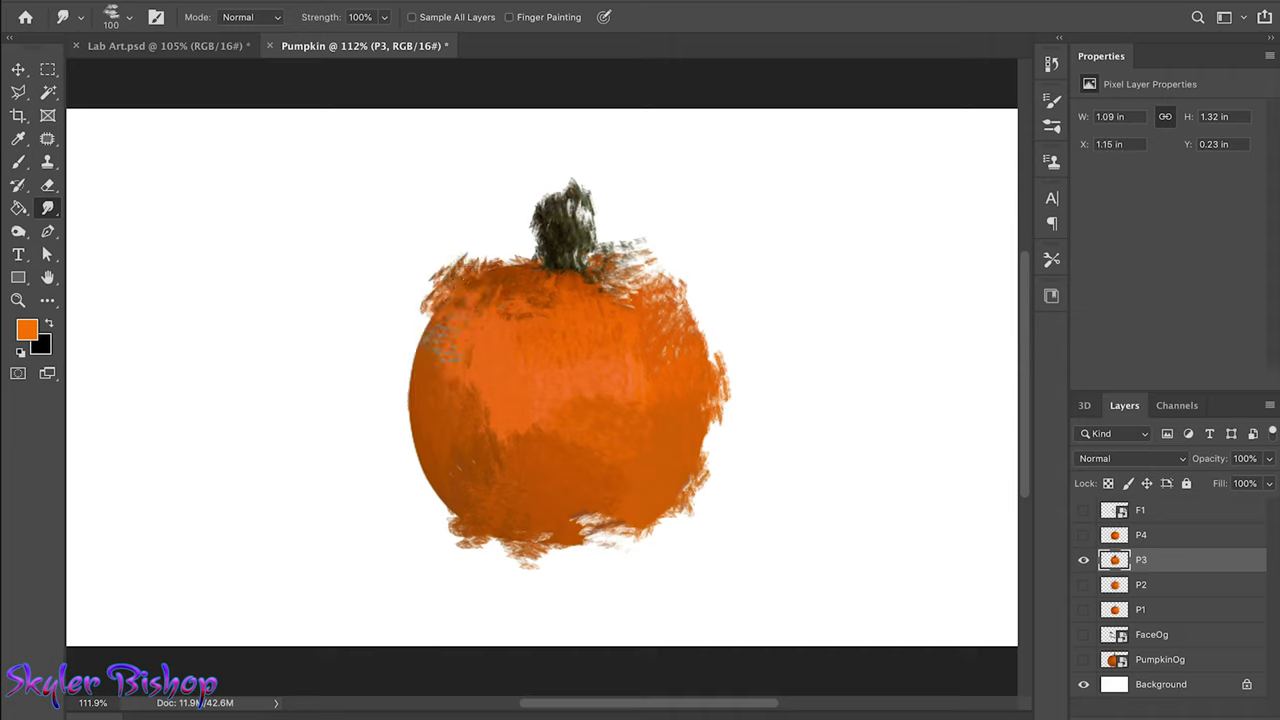
- Streak P3's left and lower-left edges outward and smear its light orange patches
{"action": "left_click_drag", "start_coordinate": [435, 390], "coordinate": [392, 392]}
{"action": "left_click_drag", "start_coordinate": [460, 470], "coordinate": [405, 465]}
{"action": "left_click_drag", "start_coordinate": [478, 498], "coordinate": [415, 500]}
{"action": "left_click_drag", "start_coordinate": [455, 450], "coordinate": [405, 440]}
{"action": "left_click_drag", "start_coordinate": [445, 340], "coordinate": [405, 318]}
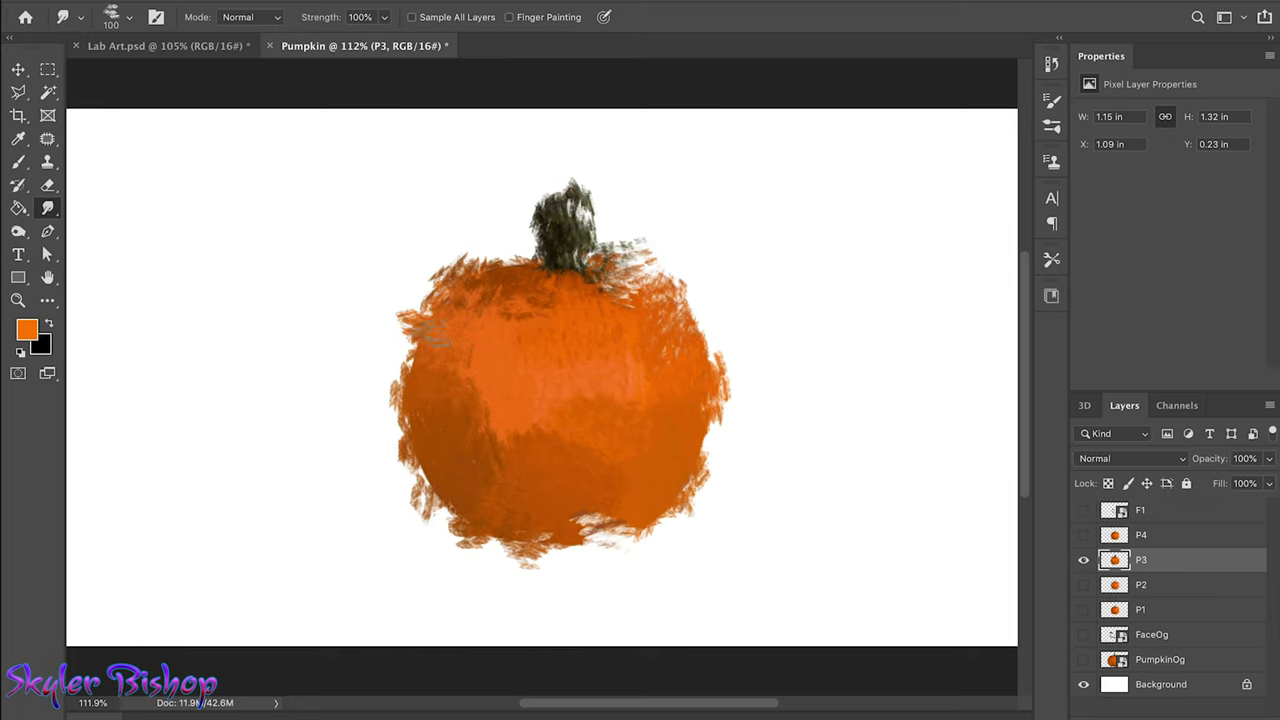
{"action": "left_click", "coordinate": [175, 46]}
{"action": "left_click", "coordinate": [357, 46]}
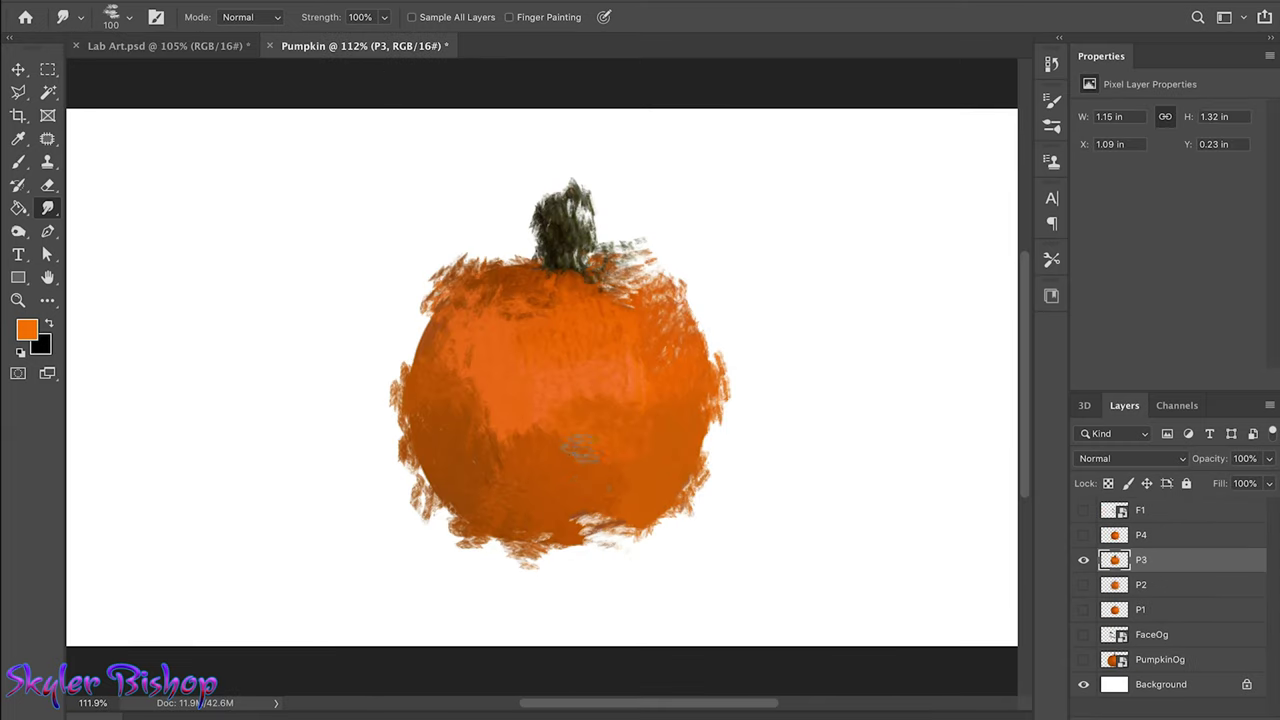
{"action": "left_click_drag", "start_coordinate": [534, 380], "coordinate": [495, 450]}
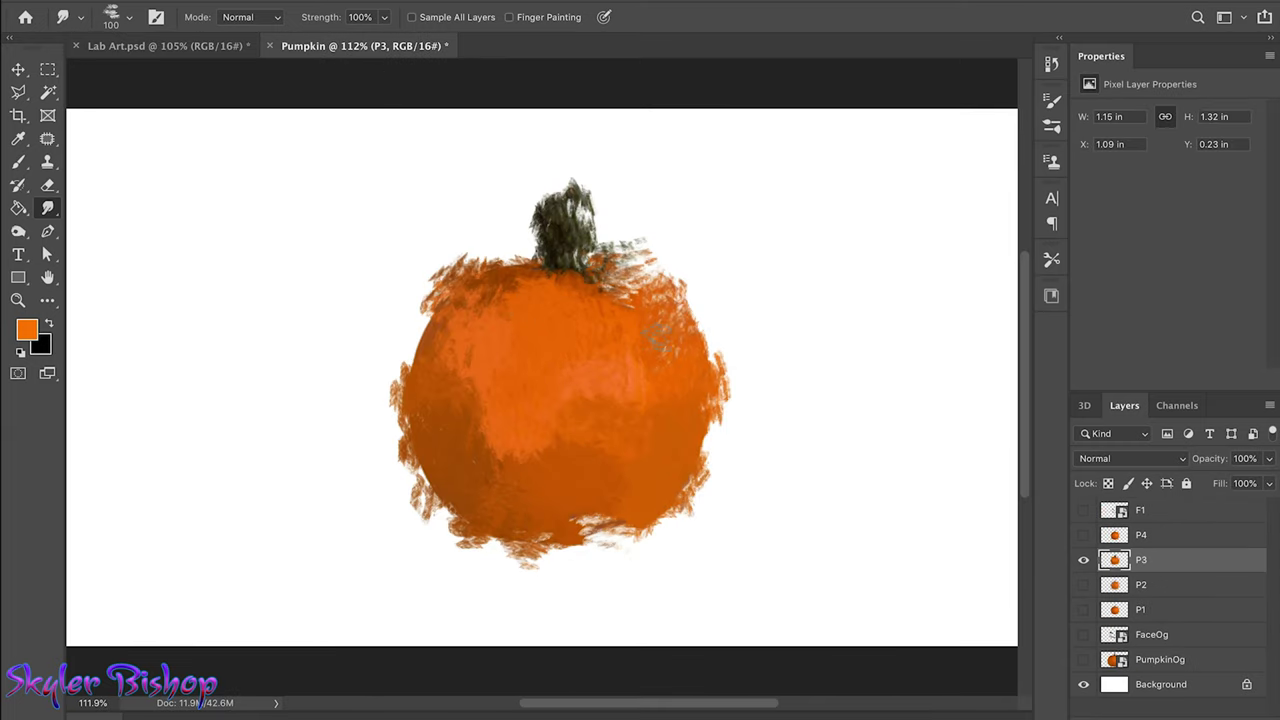
{"action": "left_click_drag", "start_coordinate": [446, 338], "coordinate": [422, 350]}
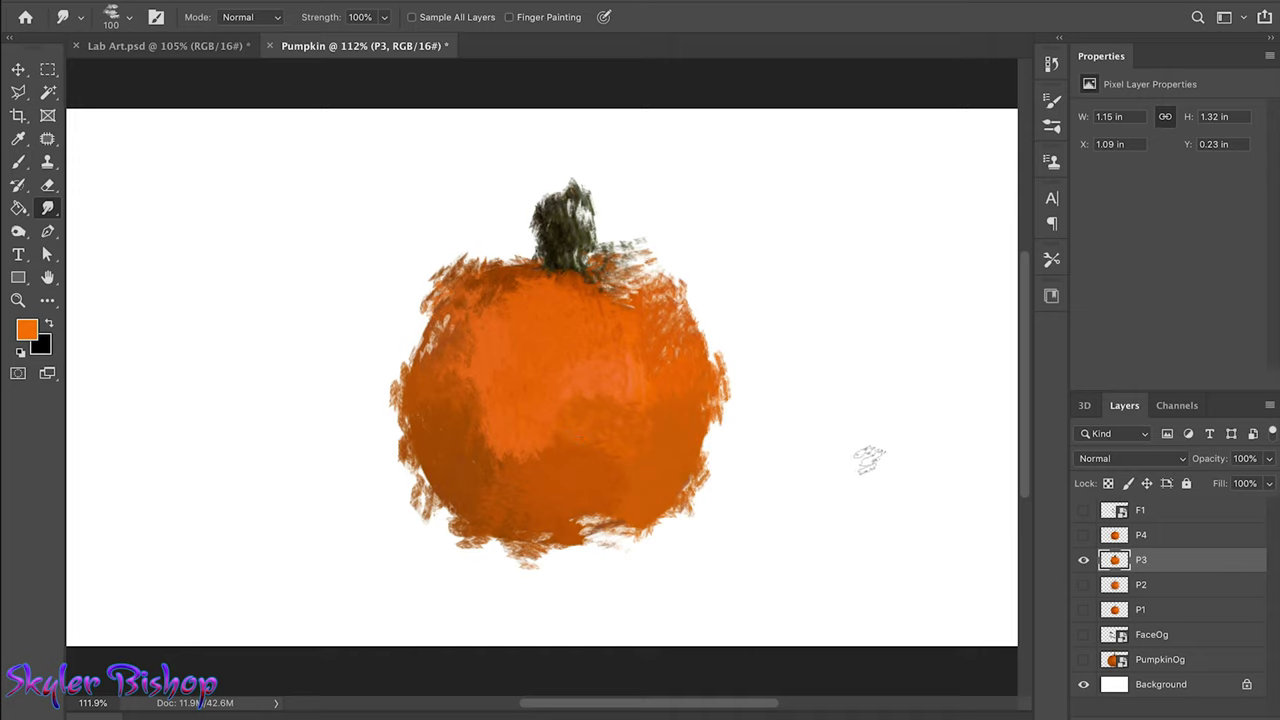
- Hide pumpkin layers P1, P2 and P3 and show the F1 face layer
{"action": "left_click", "coordinate": [1083, 585]}
{"action": "left_click", "coordinate": [1083, 609]}
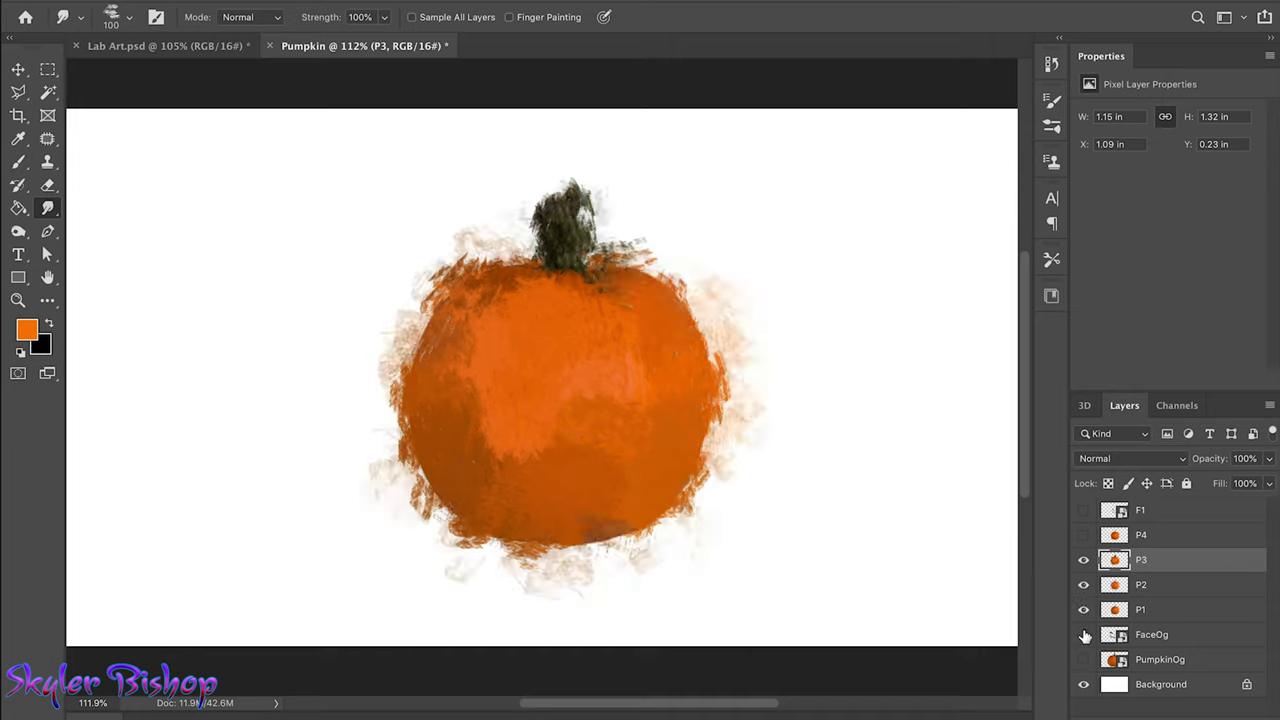
{"action": "left_click", "coordinate": [1083, 609]}
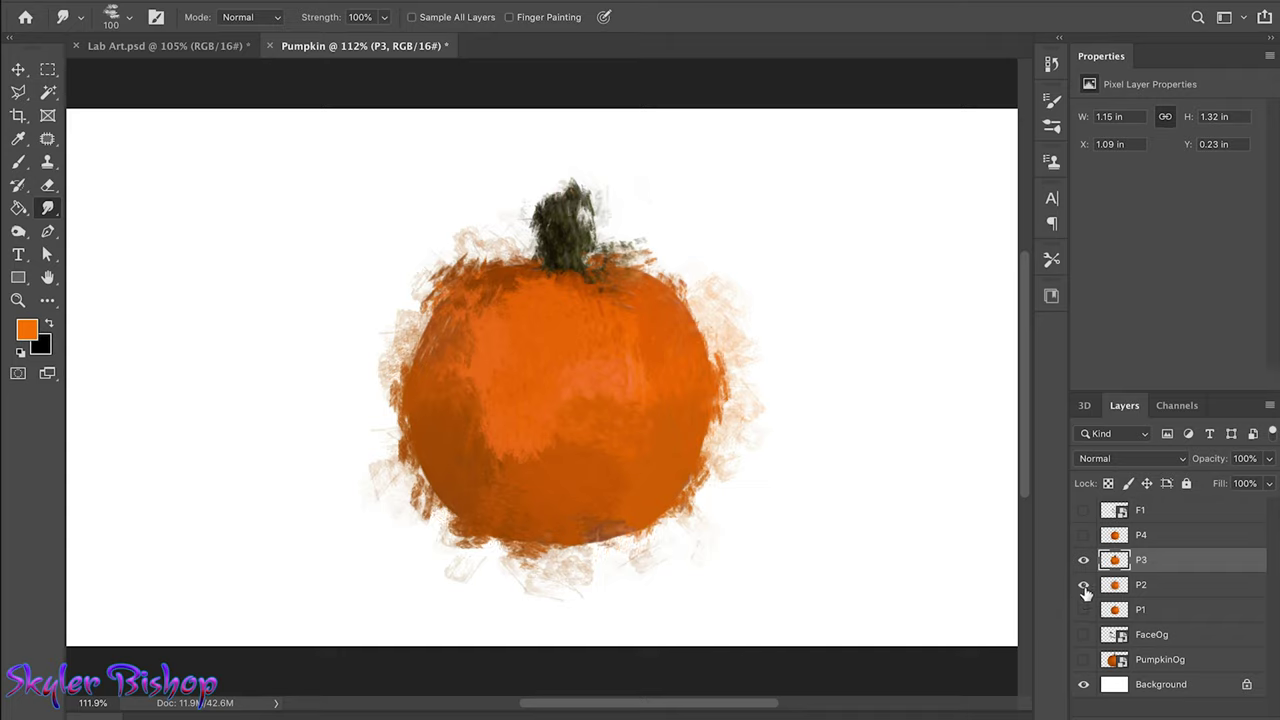
{"action": "left_click", "coordinate": [1083, 585]}
{"action": "left_click", "coordinate": [1083, 560]}
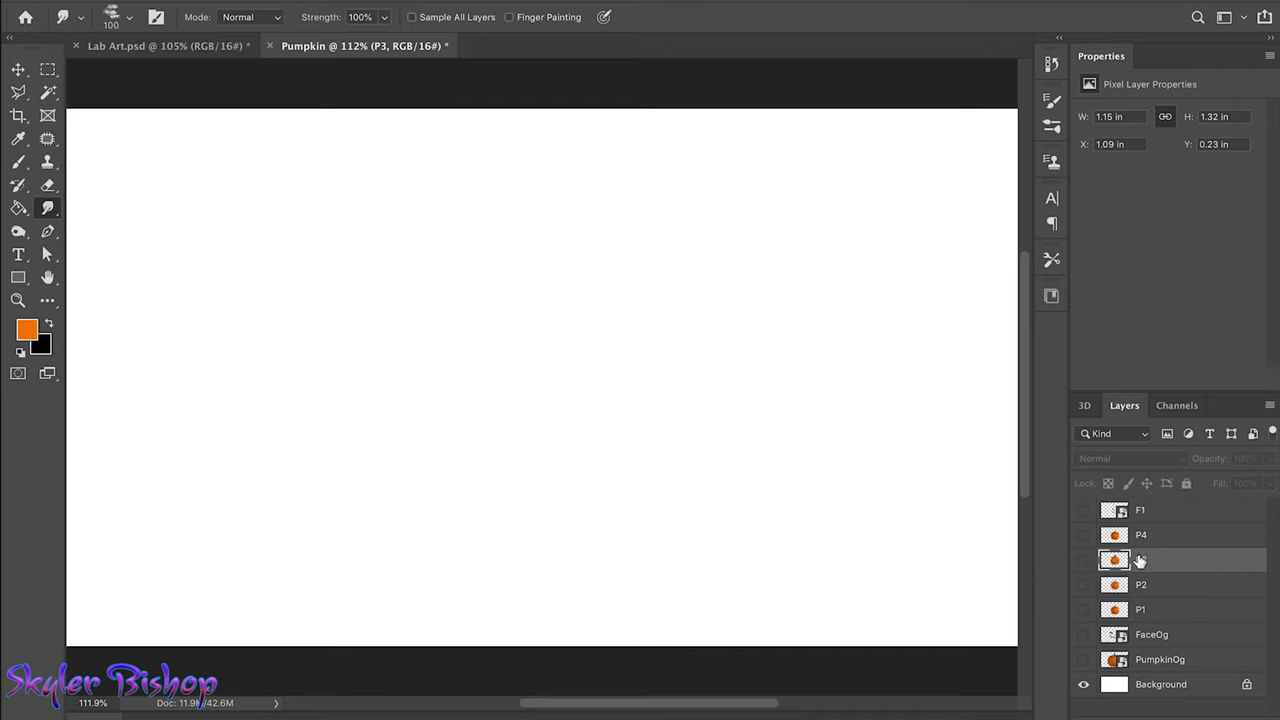
{"action": "left_click", "coordinate": [1083, 510]}
- Duplicate F1 into F2, F3 and F4, hide the three copies, and reselect F1
{"action": "right_click", "coordinate": [1142, 510]}
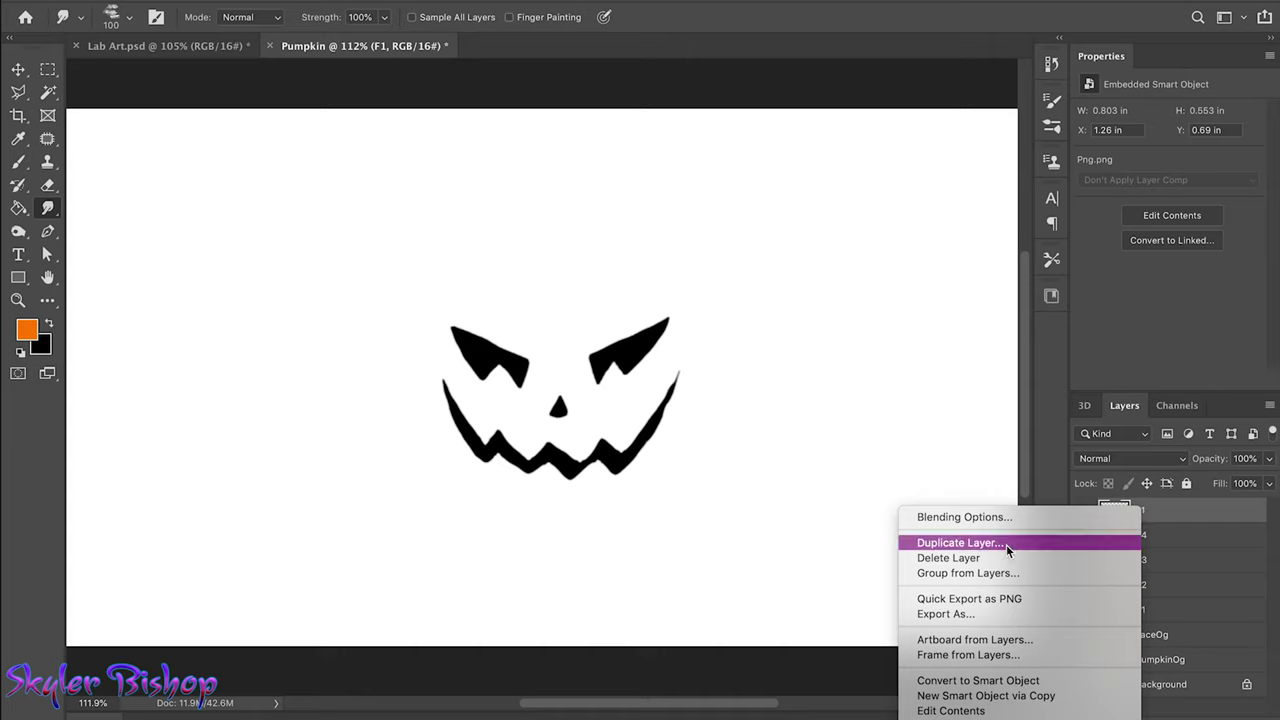
{"action": "left_click", "coordinate": [935, 534]}
{"action": "left_click", "coordinate": [816, 270]}
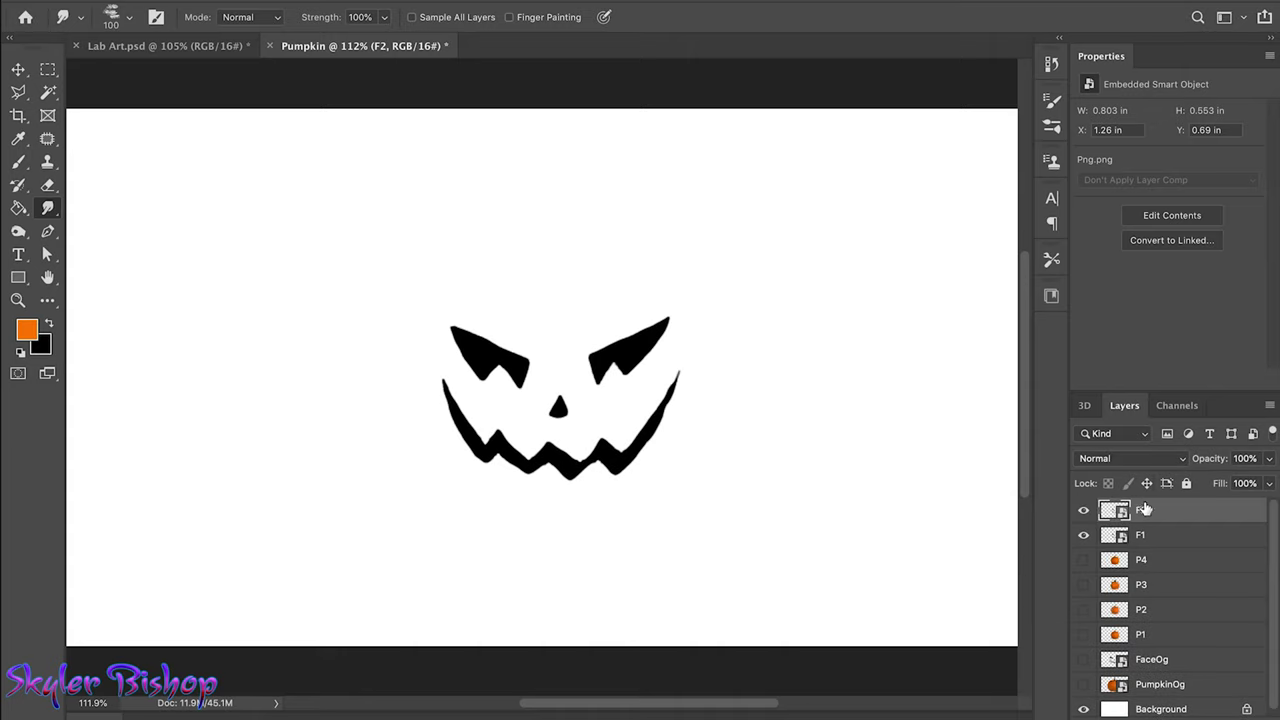
{"action": "right_click", "coordinate": [1145, 510]}
{"action": "left_click", "coordinate": [1027, 558]}
{"action": "type", "text": "F3"}
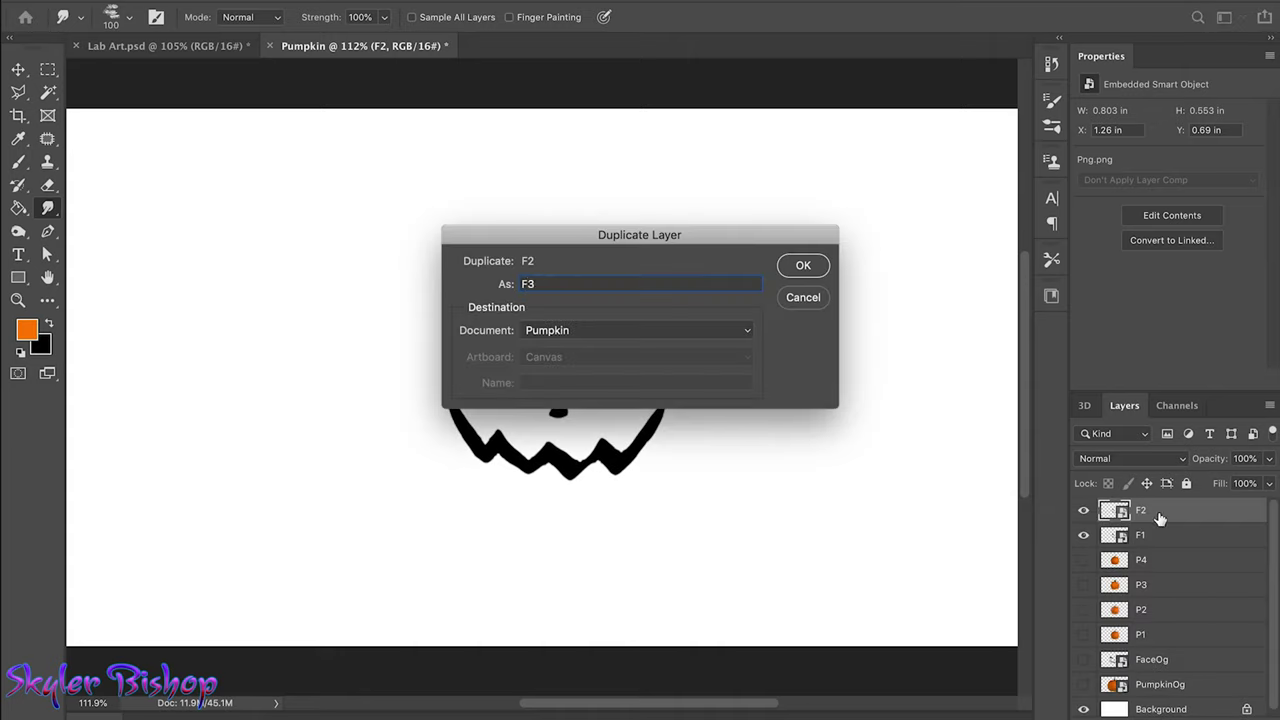
{"action": "left_click", "coordinate": [802, 267]}
{"action": "right_click", "coordinate": [1167, 507]}
{"action": "left_click", "coordinate": [1003, 538]}
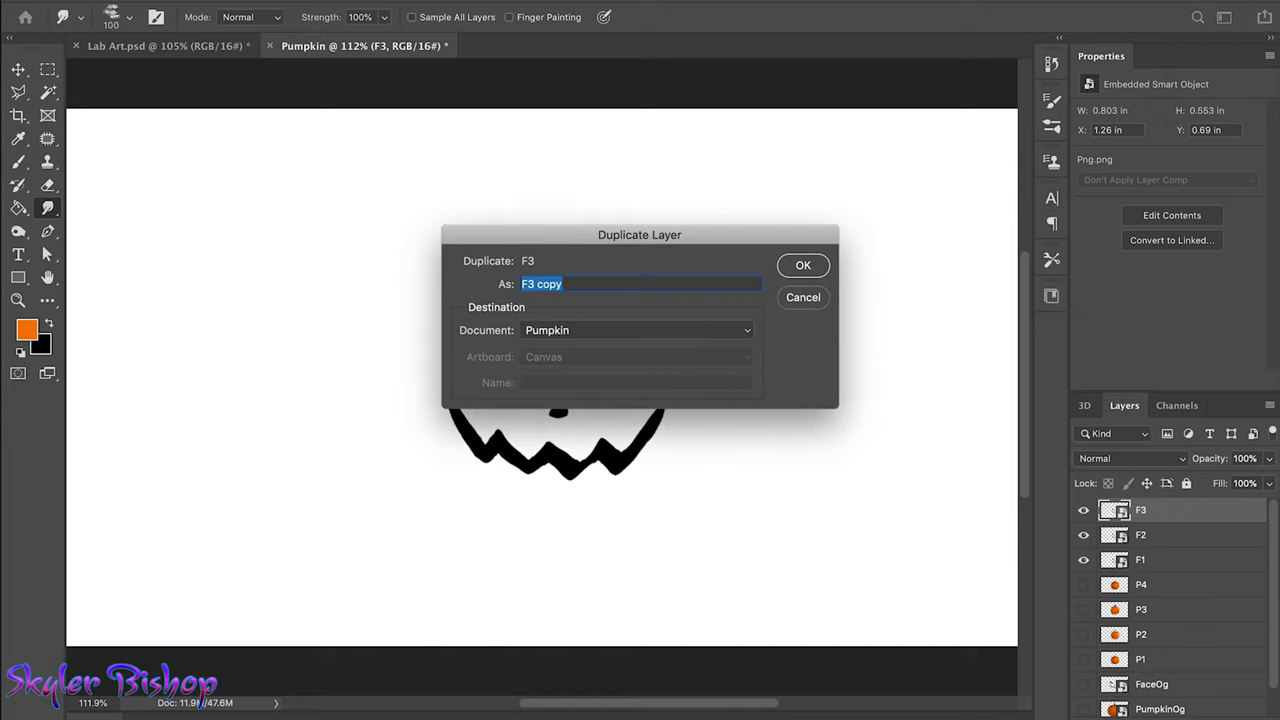
{"action": "left_click", "coordinate": [803, 265]}
{"action": "left_click_drag", "start_coordinate": [1083, 510], "coordinate": [1083, 560]}
{"action": "left_click", "coordinate": [1140, 585]}
{"action": "key", "text": "b"}
{"action": "left_click", "coordinate": [120, 17]}
- Smudge F1's eye and mouth with the textured concept preset, undo stray marks, shrink brush to ~90
{"action": "scroll", "coordinate": [115, 258], "scroll_direction": "down", "scroll_amount": 2}
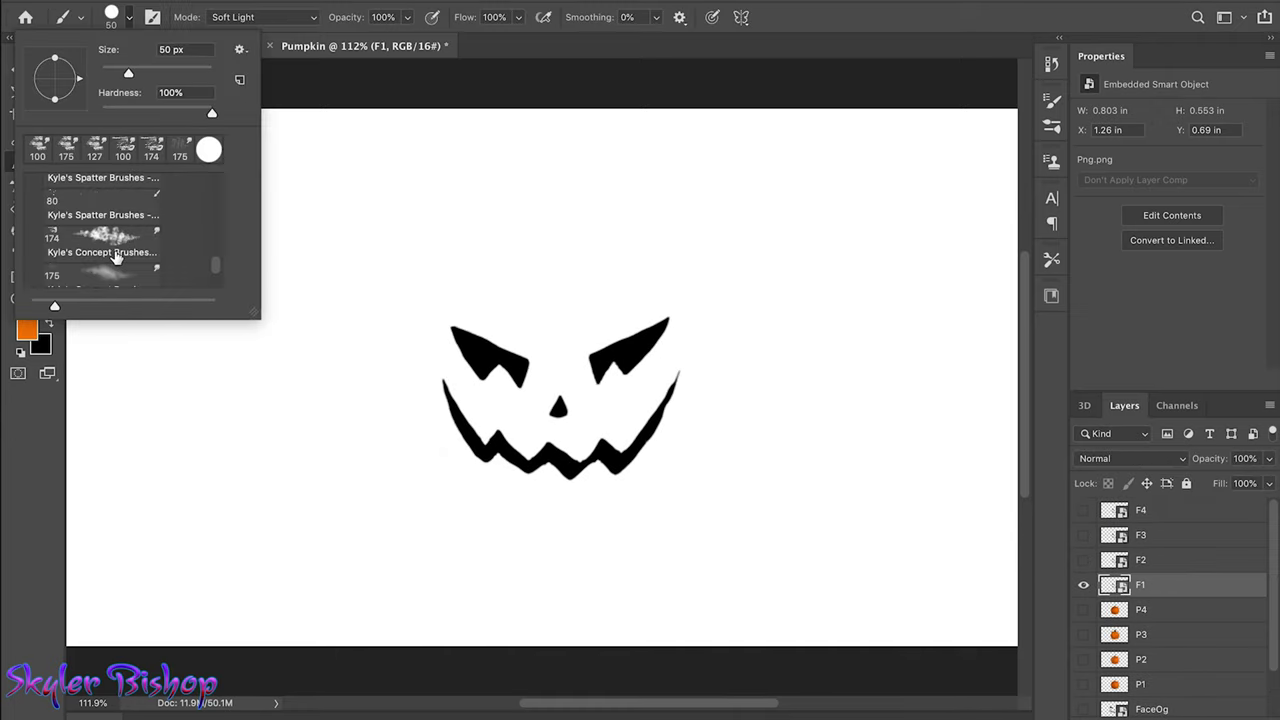
{"action": "double_click", "coordinate": [98, 266]}
{"action": "left_click", "coordinate": [47, 207]}
{"action": "mouse_move", "coordinate": [665, 320]}
{"action": "left_mouse_down"}
{"action": "mouse_move", "coordinate": [605, 360]}
{"action": "mouse_move", "coordinate": [590, 450]}
{"action": "left_mouse_up"}
{"action": "left_click_drag", "start_coordinate": [615, 485], "coordinate": [645, 540]}
{"action": "key", "text": "ctrl+z"}
{"action": "key", "text": "ctrl+z"}
{"action": "key", "text": "bracketleft"}
{"action": "key", "text": "bracketleft"}
{"action": "key", "text": "bracketleft"}
- Add small smudges at the mouth corners and beside the left eye, then hide F1
{"action": "left_click_drag", "start_coordinate": [540, 440], "coordinate": [575, 462]}
{"action": "key", "text": "ctrl+z"}
{"action": "mouse_move", "coordinate": [485, 445]}
{"action": "left_mouse_down"}
{"action": "mouse_move", "coordinate": [440, 428]}
{"action": "mouse_move", "coordinate": [525, 448]}
{"action": "mouse_move", "coordinate": [655, 412]}
{"action": "left_mouse_up"}
{"action": "key", "text": "ctrl+z"}
{"action": "key", "text": "ctrl+z"}
{"action": "key", "text": "ctrl+z"}
{"action": "left_click_drag", "start_coordinate": [460, 340], "coordinate": [535, 350]}
{"action": "key", "text": "ctrl+z"}
{"action": "left_click_drag", "start_coordinate": [625, 458], "coordinate": [660, 445]}
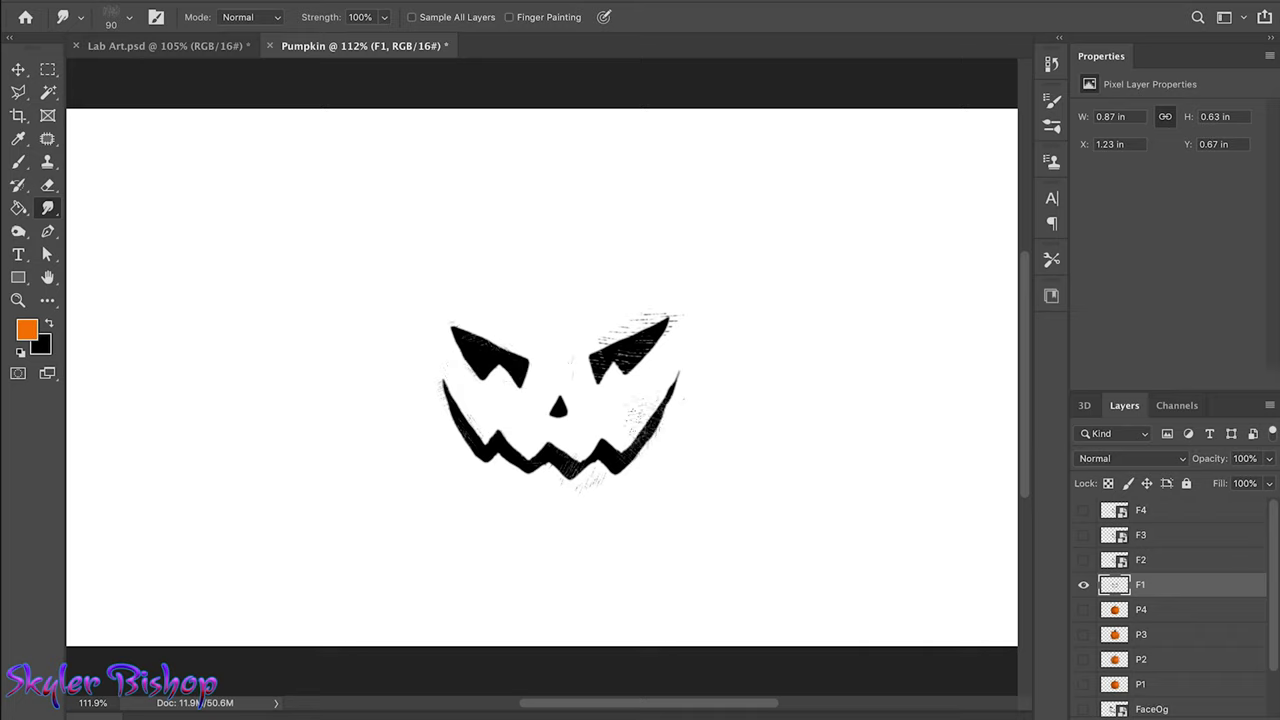
{"action": "left_click_drag", "start_coordinate": [485, 440], "coordinate": [555, 470]}
{"action": "left_click_drag", "start_coordinate": [705, 425], "coordinate": [730, 405]}
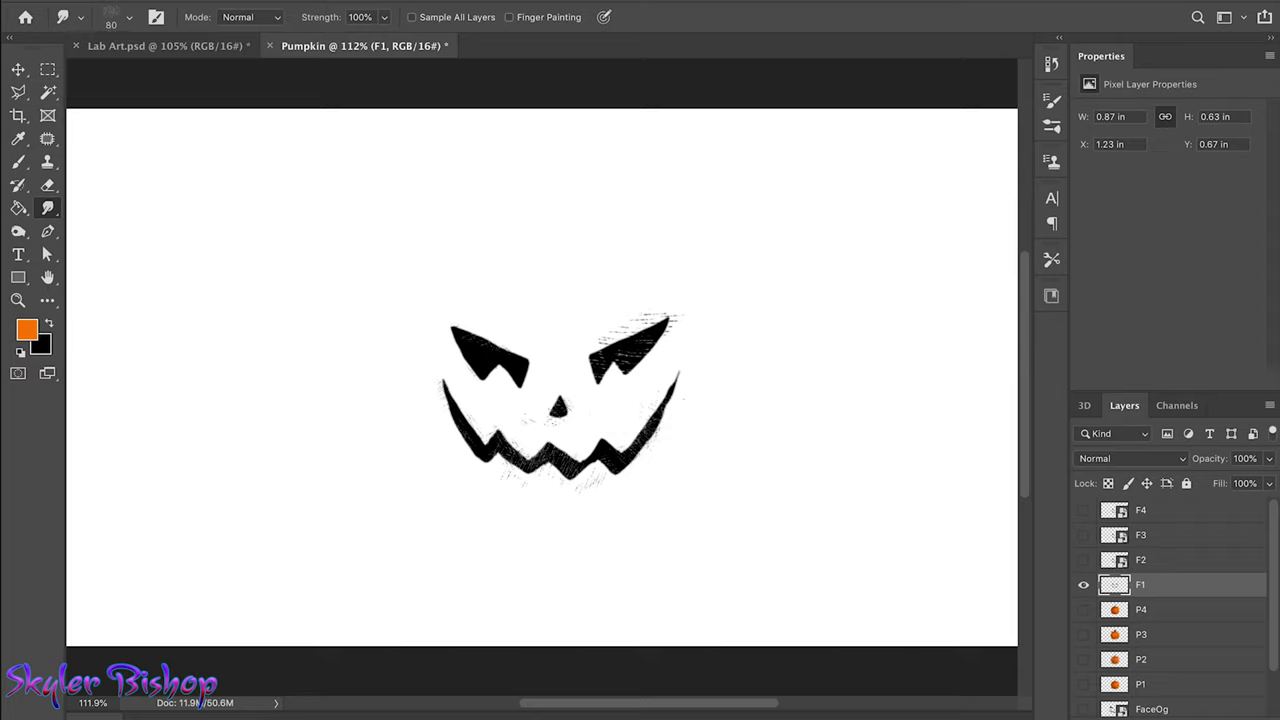
{"action": "left_click", "coordinate": [1081, 590]}
- Show and select the F2 face, and pick a large textured Smudge preset at 24% strength
{"action": "left_click", "coordinate": [1086, 560]}
{"action": "left_click", "coordinate": [1150, 560]}
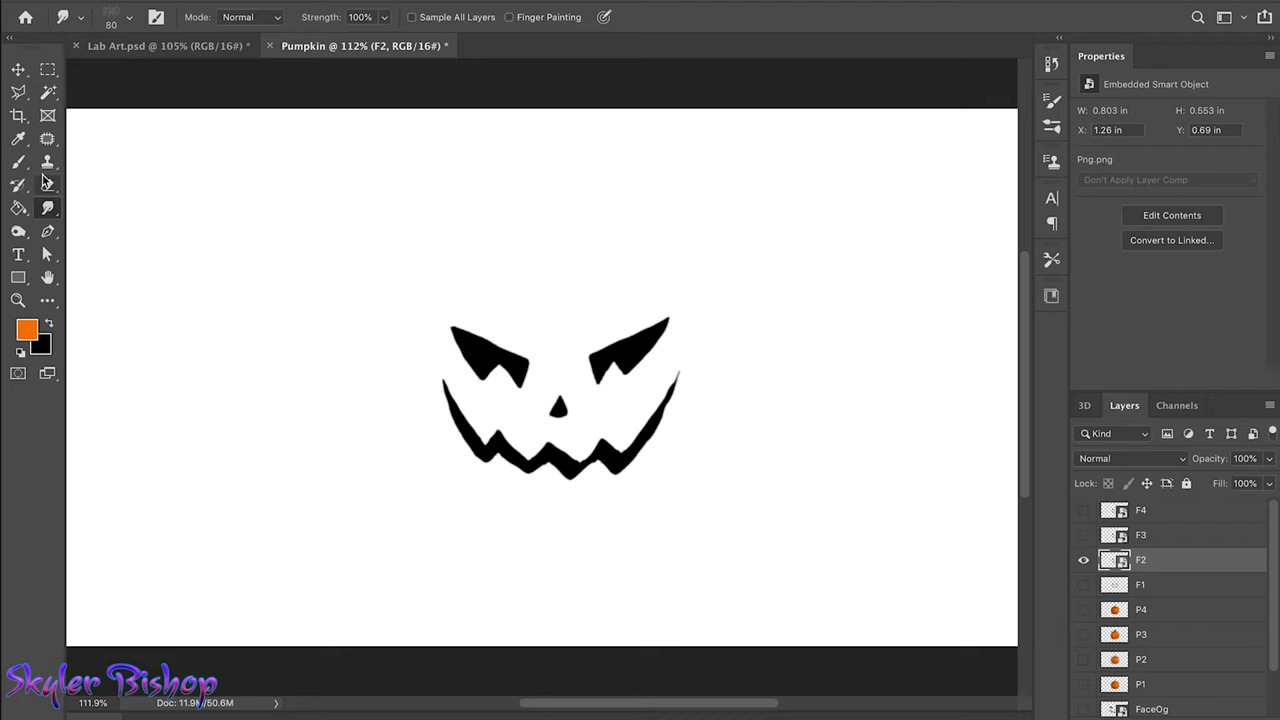
{"action": "left_click", "coordinate": [18, 162]}
{"action": "left_click", "coordinate": [115, 17]}
{"action": "scroll", "coordinate": [150, 245], "scroll_direction": "down", "scroll_amount": 2}
{"action": "scroll", "coordinate": [150, 245], "scroll_direction": "down", "scroll_amount": 3}
{"action": "scroll", "coordinate": [150, 245], "scroll_direction": "down", "scroll_amount": 3}
{"action": "scroll", "coordinate": [150, 245], "scroll_direction": "down", "scroll_amount": 3}
{"action": "right_click", "coordinate": [150, 245]}
{"action": "key", "text": "Escape"}
{"action": "left_click", "coordinate": [47, 207]}
- Test smears on F2's left eye with a smaller brush, undoing them
{"action": "left_click_drag", "start_coordinate": [420, 290], "coordinate": [585, 340]}
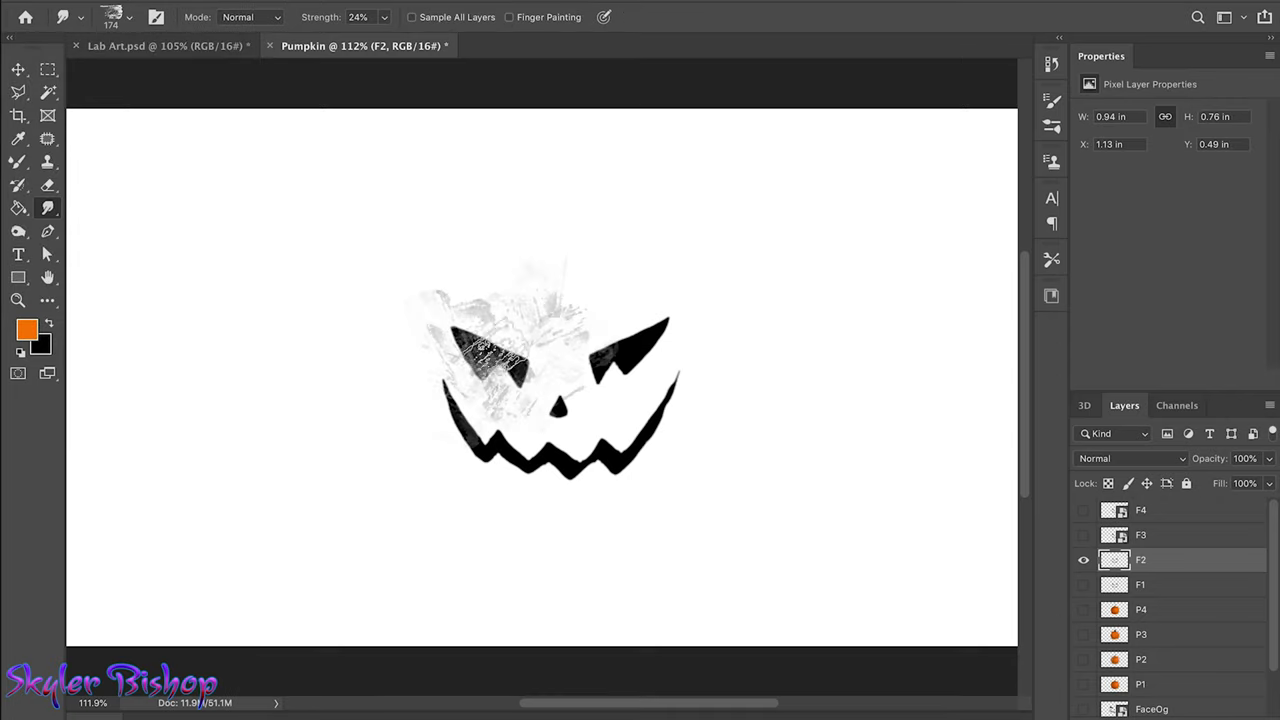
{"action": "key", "text": "ctrl+z"}
{"action": "key", "text": "bracketleft"}
{"action": "key", "text": "bracketleft"}
{"action": "key", "text": "bracketleft"}
{"action": "mouse_move", "coordinate": [485, 350]}
{"action": "left_mouse_down"}
{"action": "mouse_move", "coordinate": [470, 340]}
{"action": "mouse_move", "coordinate": [500, 345]}
{"action": "mouse_move", "coordinate": [530, 390]}
{"action": "mouse_move", "coordinate": [450, 340]}
{"action": "left_mouse_up"}
{"action": "key", "text": "ctrl+z"}
- Smear F2's eyes, mouth and nose into a soft grey haze
{"action": "mouse_move", "coordinate": [585, 355]}
{"action": "left_mouse_down"}
{"action": "mouse_move", "coordinate": [627, 343]}
{"action": "mouse_move", "coordinate": [680, 390]}
{"action": "mouse_move", "coordinate": [680, 415]}
{"action": "mouse_move", "coordinate": [520, 470]}
{"action": "mouse_move", "coordinate": [548, 400]}
{"action": "left_mouse_up"}
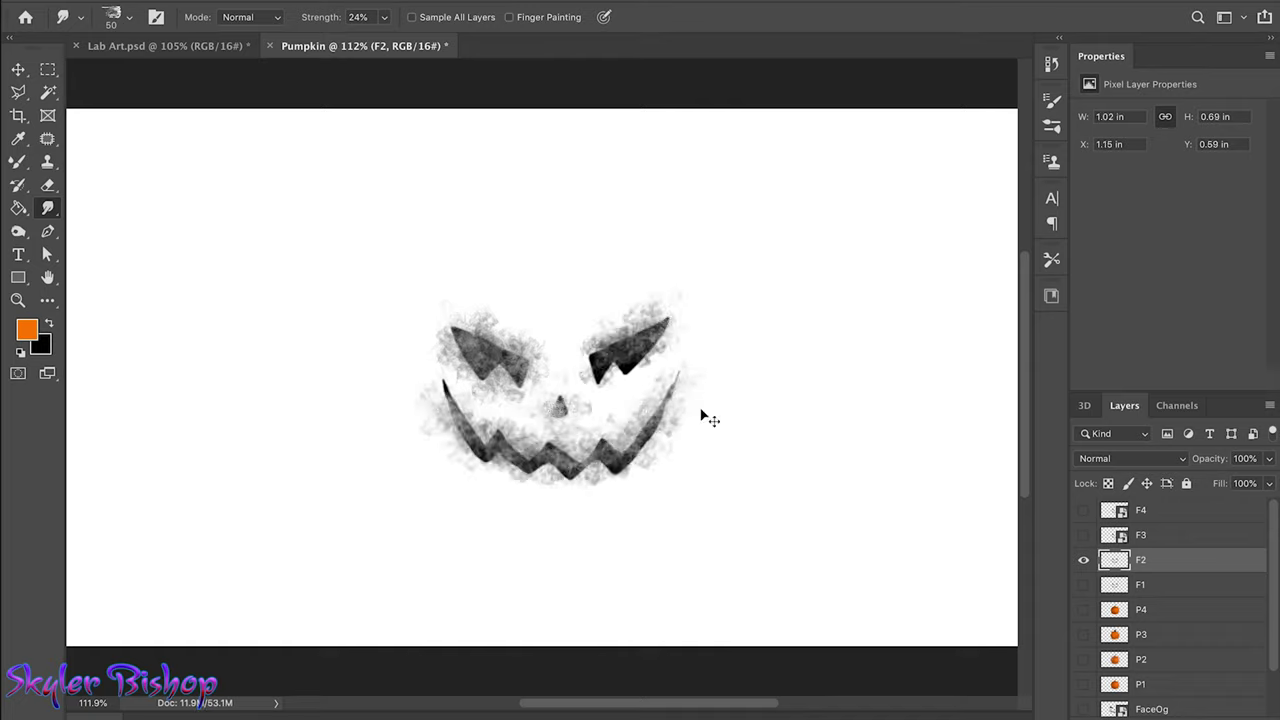
{"action": "key", "text": "ctrl+z"}
{"action": "key", "text": "ctrl+z"}
{"action": "key", "text": "ctrl+z"}
{"action": "key", "text": "ctrl+z"}
{"action": "key", "text": "ctrl+z"}
{"action": "key", "text": "ctrl+z"}
{"action": "key", "text": "ctrl+z"}
{"action": "key", "text": "bracketleft"}
{"action": "left_click_drag", "start_coordinate": [593, 355], "coordinate": [665, 318]}
{"action": "left_click_drag", "start_coordinate": [512, 352], "coordinate": [463, 333]}
{"action": "mouse_move", "coordinate": [441, 383]}
{"action": "left_mouse_down"}
{"action": "mouse_move", "coordinate": [500, 458]}
{"action": "mouse_move", "coordinate": [630, 450]}
{"action": "mouse_move", "coordinate": [680, 370]}
{"action": "left_mouse_up"}
{"action": "left_click_drag", "start_coordinate": [561, 410], "coordinate": [557, 406]}
- Compare against F1, then hide F1 and F2 and show and select F3
{"action": "left_click", "coordinate": [1084, 584]}
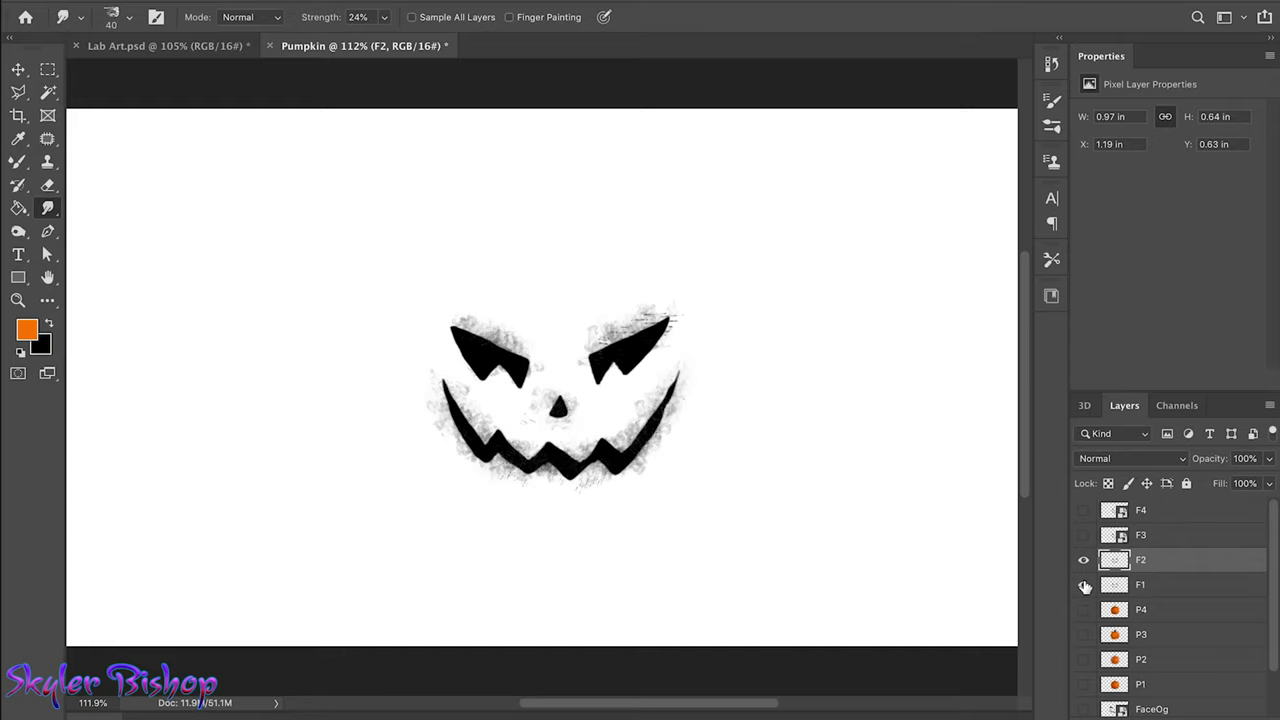
{"action": "left_click", "coordinate": [1084, 584]}
{"action": "left_click", "coordinate": [1084, 584]}
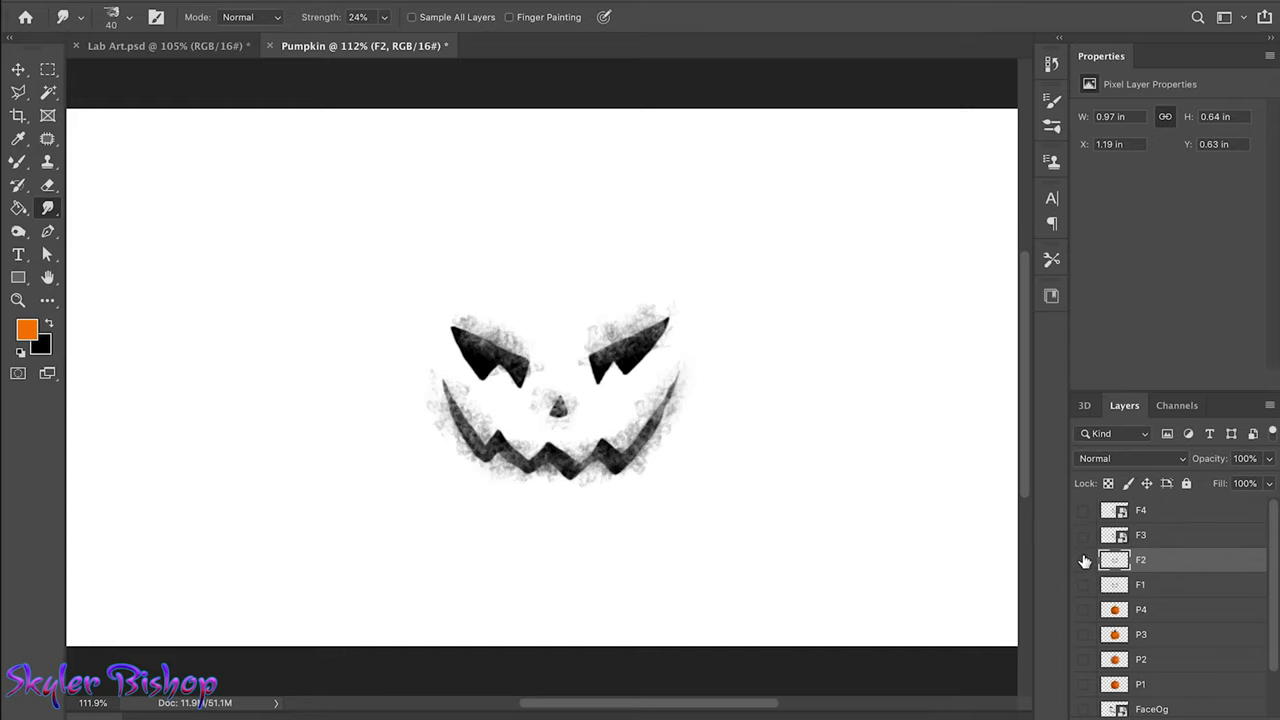
{"action": "left_click", "coordinate": [1084, 560]}
{"action": "left_click", "coordinate": [1085, 536]}
{"action": "left_click", "coordinate": [1157, 537]}
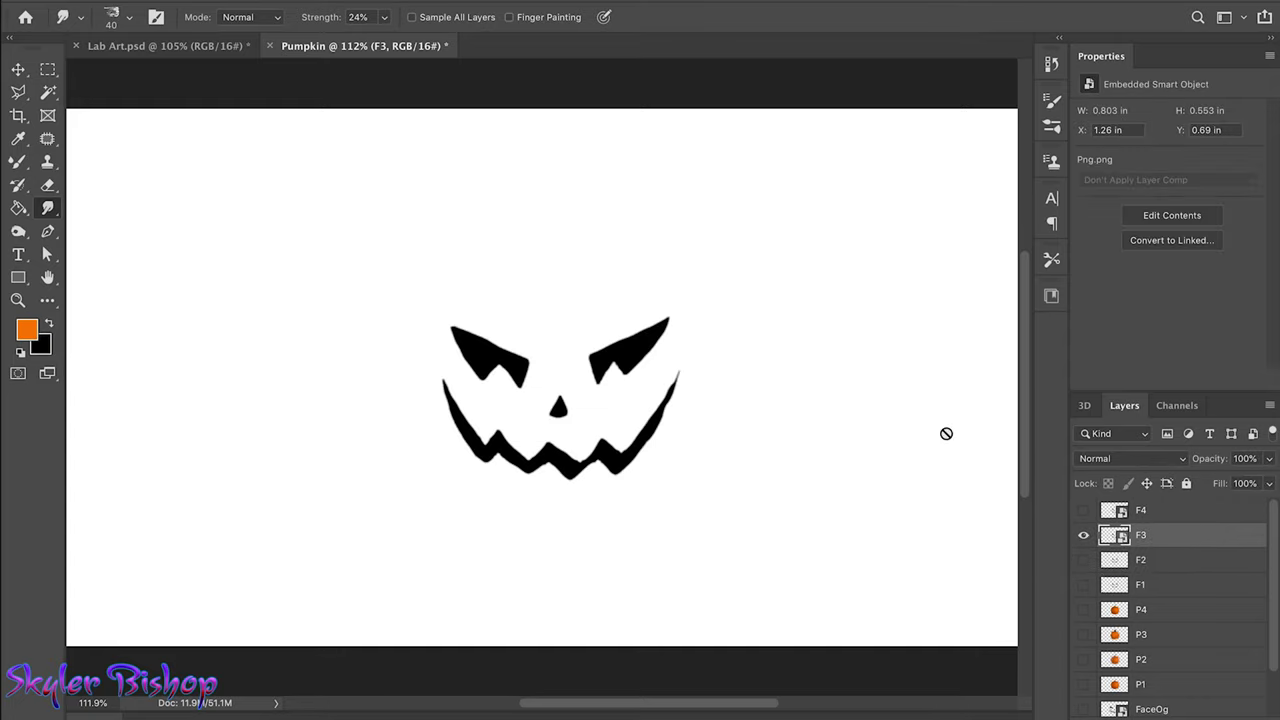
- Pick Kyle's Impressionist Blender smudge preset and rasterize the F3 face layer
{"action": "left_click", "coordinate": [15, 163]}
{"action": "right_click", "coordinate": [15, 163]}
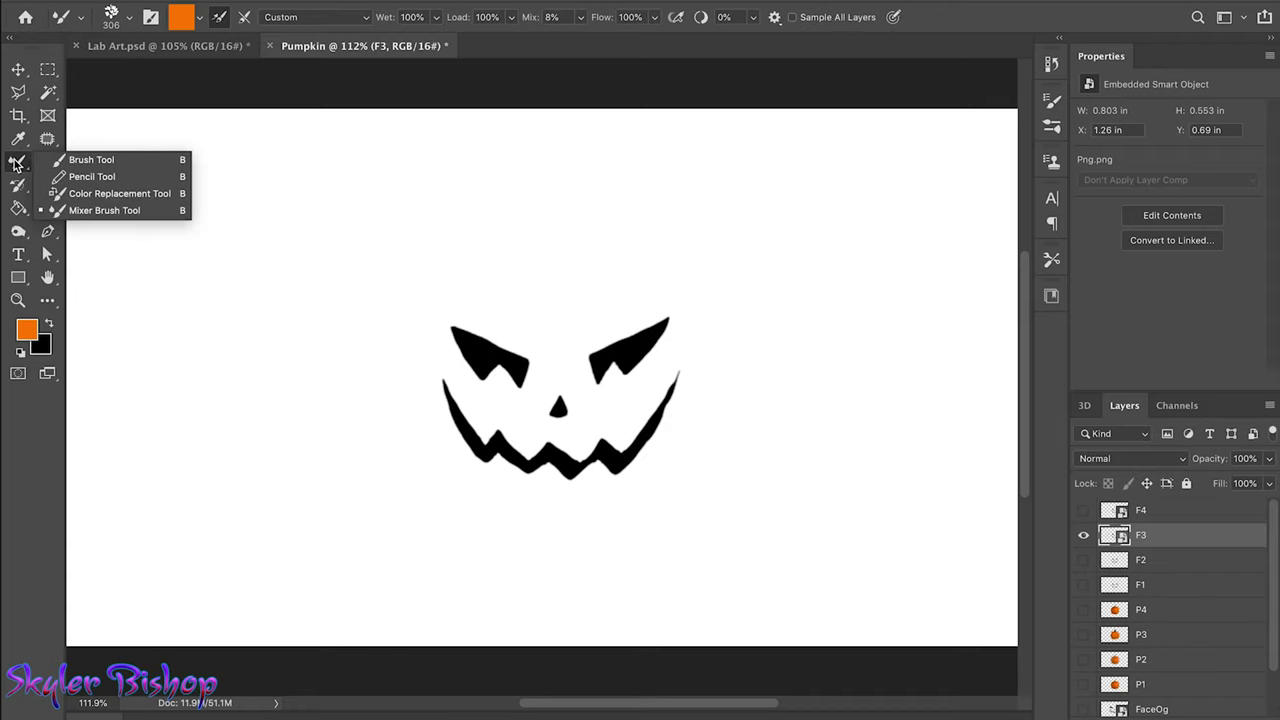
{"action": "left_click", "coordinate": [75, 157]}
{"action": "left_click", "coordinate": [120, 15]}
{"action": "scroll", "coordinate": [120, 225], "scroll_direction": "down", "scroll_amount": 5}
{"action": "scroll", "coordinate": [116, 254], "scroll_direction": "down", "scroll_amount": 5}
{"action": "scroll", "coordinate": [116, 254], "scroll_direction": "up", "scroll_amount": 5}
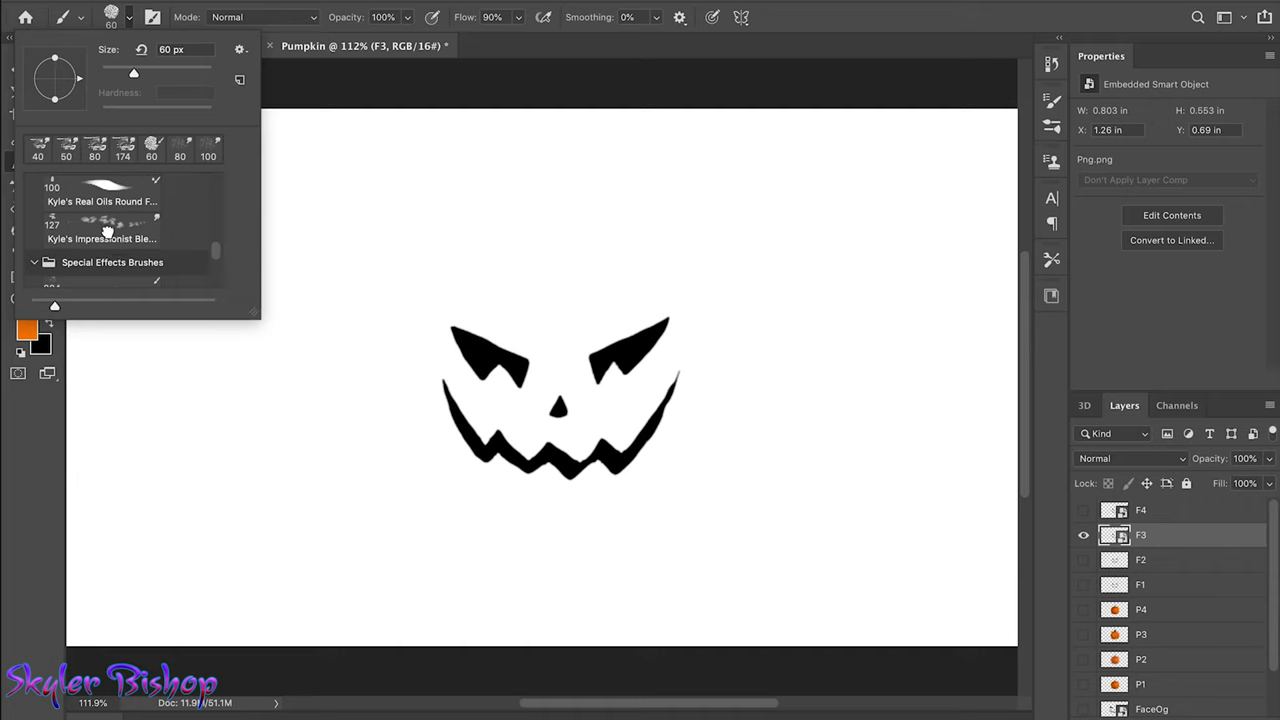
{"action": "left_click", "coordinate": [107, 230]}
{"action": "left_click", "coordinate": [494, 359]}
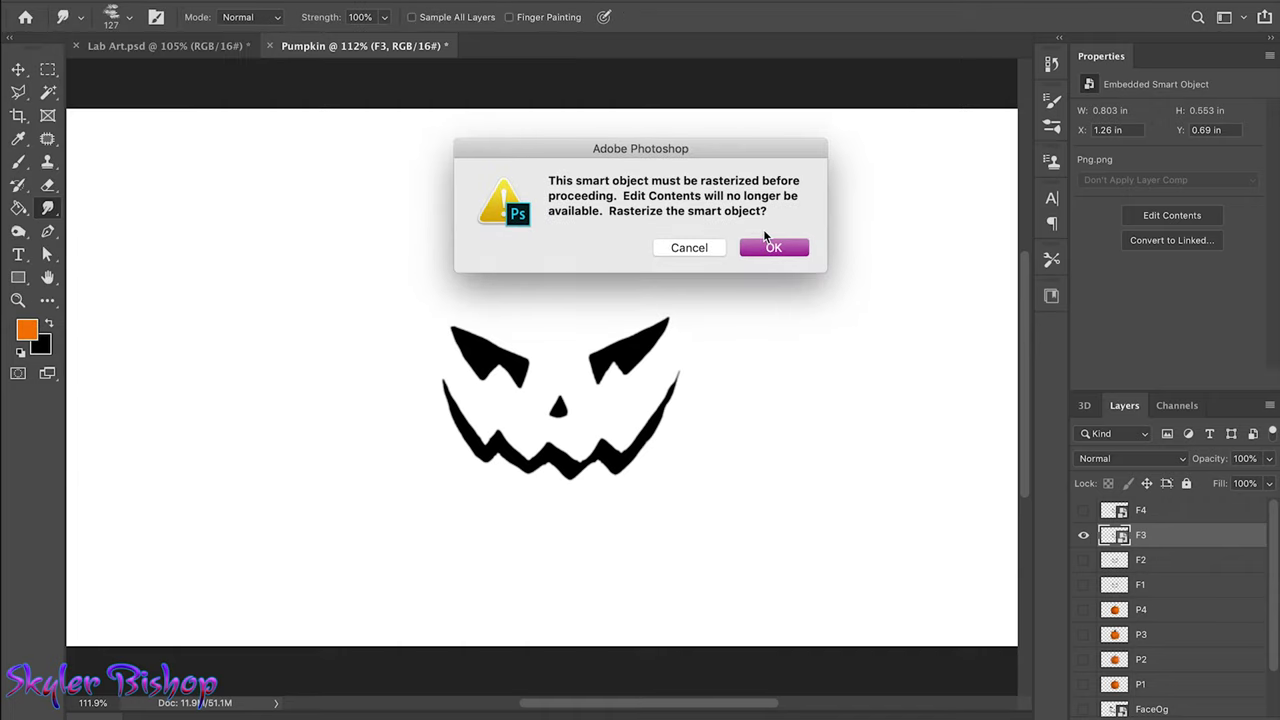
{"action": "left_click", "coordinate": [765, 245]}
- Streak F3's right eye tip and the mouth's right tip with a smaller brush
{"action": "mouse_move", "coordinate": [630, 345]}
{"action": "left_mouse_down"}
{"action": "mouse_move", "coordinate": [665, 330]}
{"action": "mouse_move", "coordinate": [665, 360]}
{"action": "mouse_move", "coordinate": [653, 363]}
{"action": "left_mouse_up"}
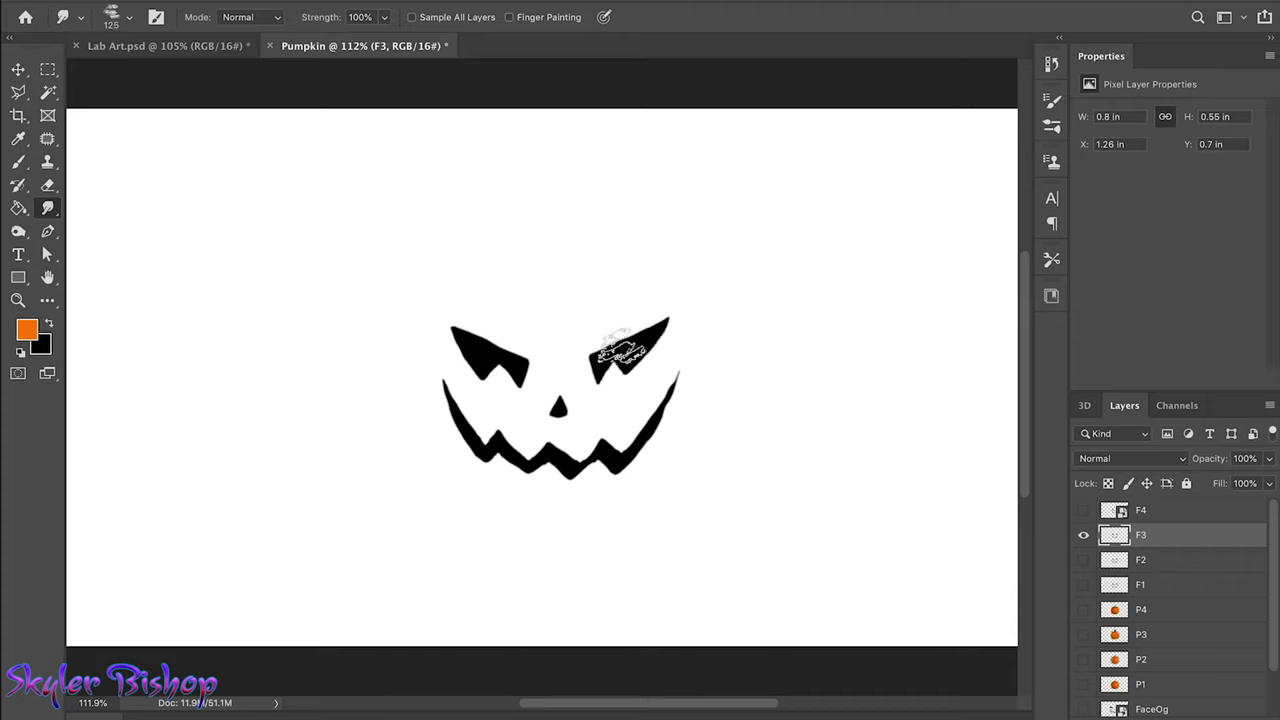
{"action": "left_click_drag", "start_coordinate": [655, 362], "coordinate": [620, 345]}
{"action": "key", "text": "ctrl+z"}
{"action": "key", "text": "bracketleft"}
{"action": "key", "text": "bracketleft"}
{"action": "key", "text": "bracketleft"}
{"action": "left_click_drag", "start_coordinate": [674, 376], "coordinate": [668, 398]}
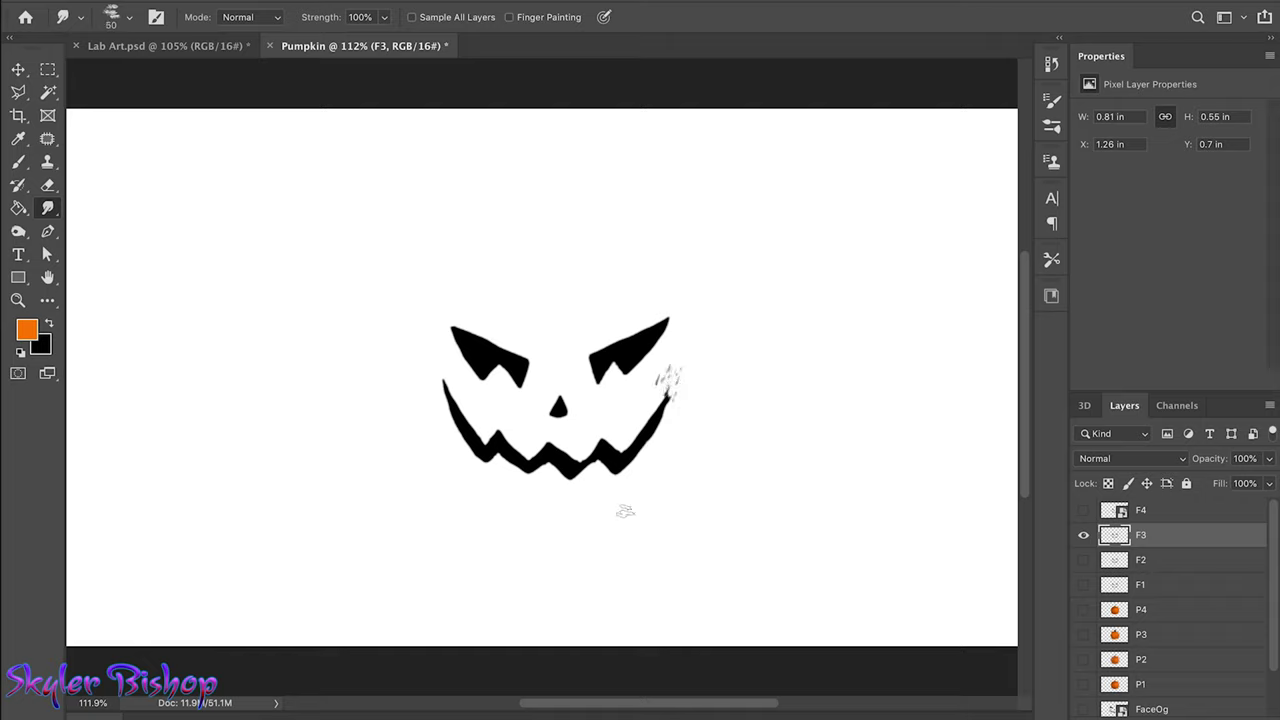
{"action": "left_click_drag", "start_coordinate": [621, 459], "coordinate": [635, 447]}
{"action": "key", "text": "ctrl+z"}
- Streak the mouth's left corner and middle, and roughen both eye edges
{"action": "left_click_drag", "start_coordinate": [478, 450], "coordinate": [456, 414]}
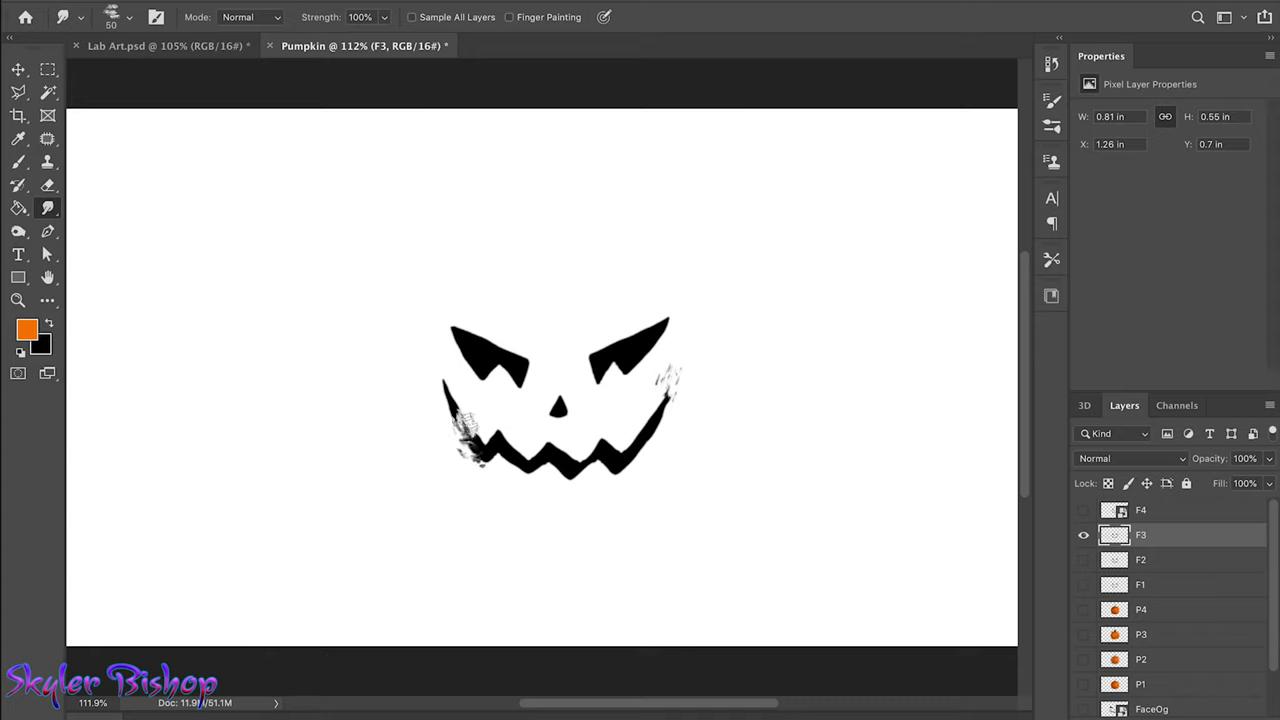
{"action": "mouse_move", "coordinate": [546, 452]}
{"action": "left_mouse_down"}
{"action": "mouse_move", "coordinate": [526, 446]}
{"action": "mouse_move", "coordinate": [616, 452]}
{"action": "left_mouse_up"}
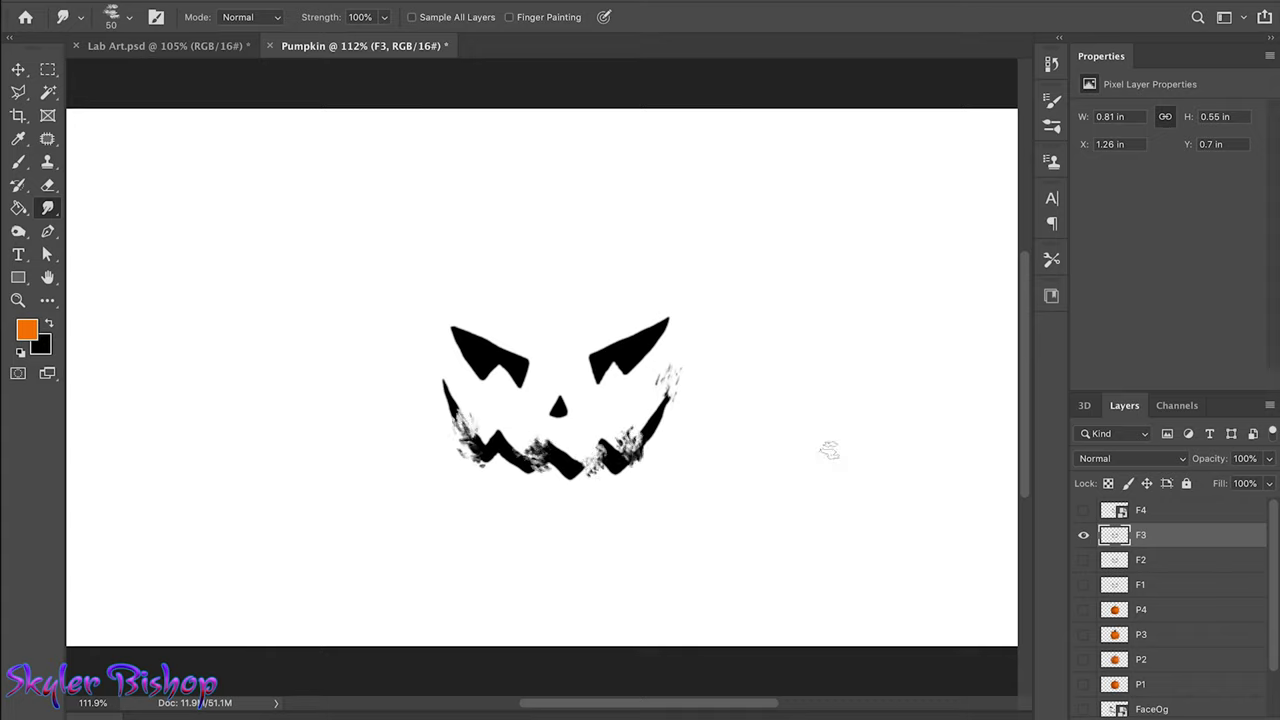
{"action": "left_click_drag", "start_coordinate": [558, 412], "coordinate": [564, 396]}
{"action": "key", "text": "ctrl+z"}
{"action": "left_click_drag", "start_coordinate": [472, 319], "coordinate": [526, 354]}
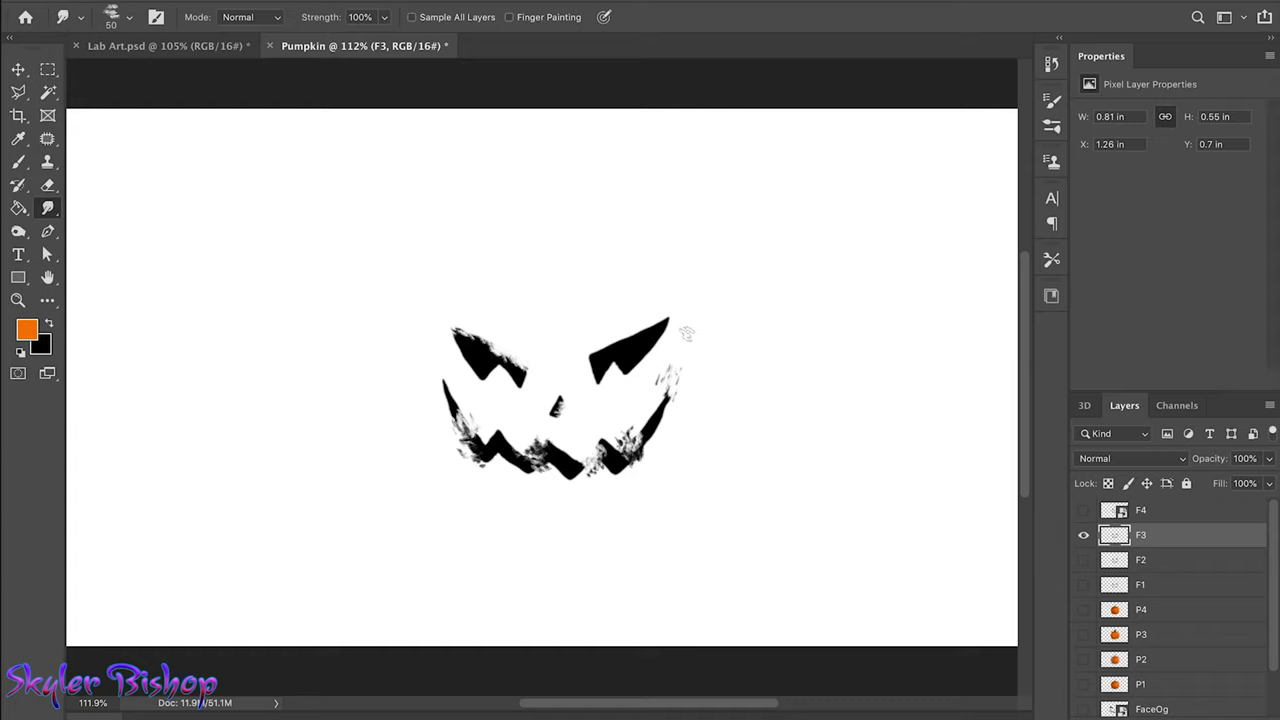
{"action": "left_click_drag", "start_coordinate": [665, 347], "coordinate": [626, 387]}
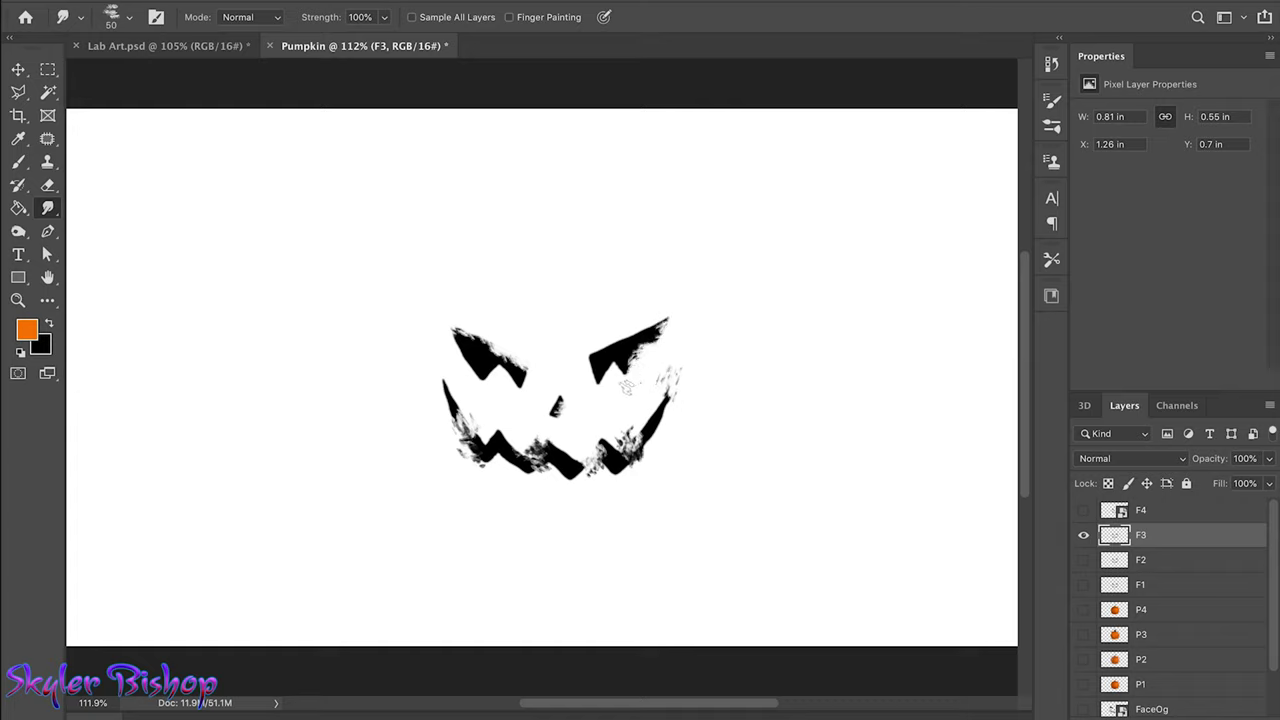
- Show all three faces plus the P4, P3 and P2 pumpkin layers
{"action": "left_click", "coordinate": [1084, 536]}
{"action": "left_click", "coordinate": [1084, 560]}
{"action": "left_click", "coordinate": [1084, 585]}
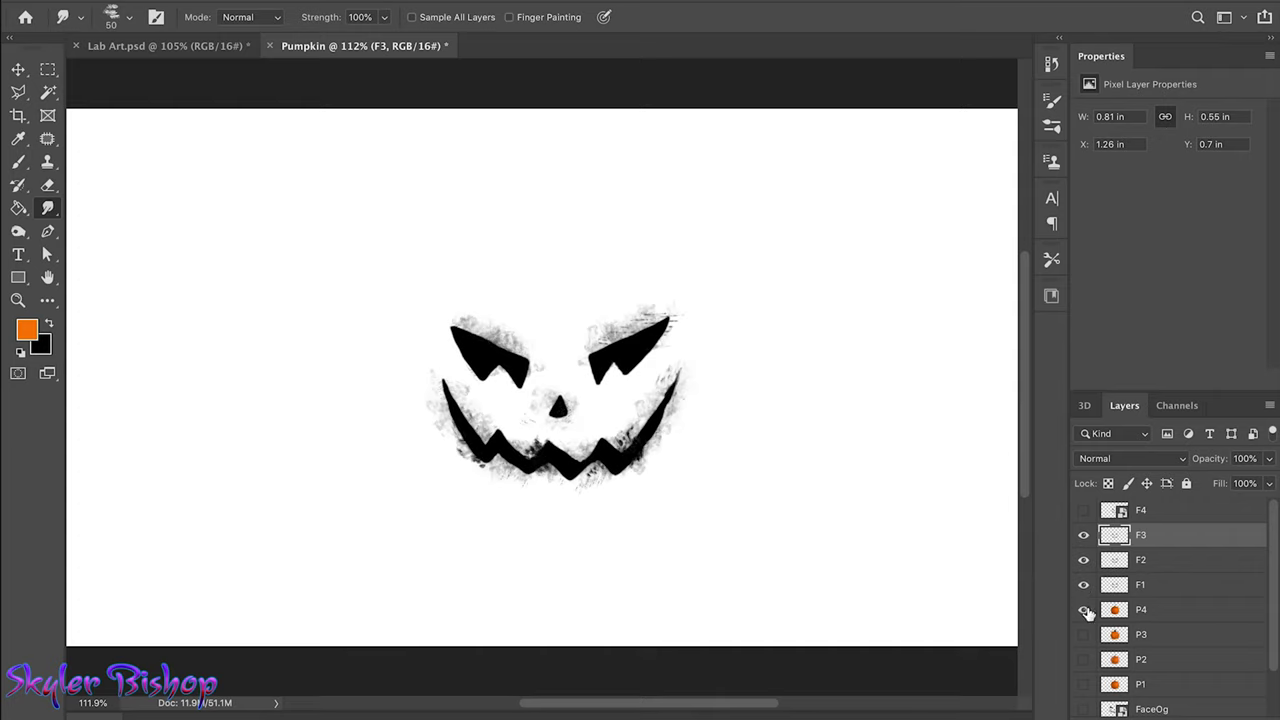
{"action": "left_click", "coordinate": [1084, 610]}
{"action": "left_click", "coordinate": [1084, 635]}
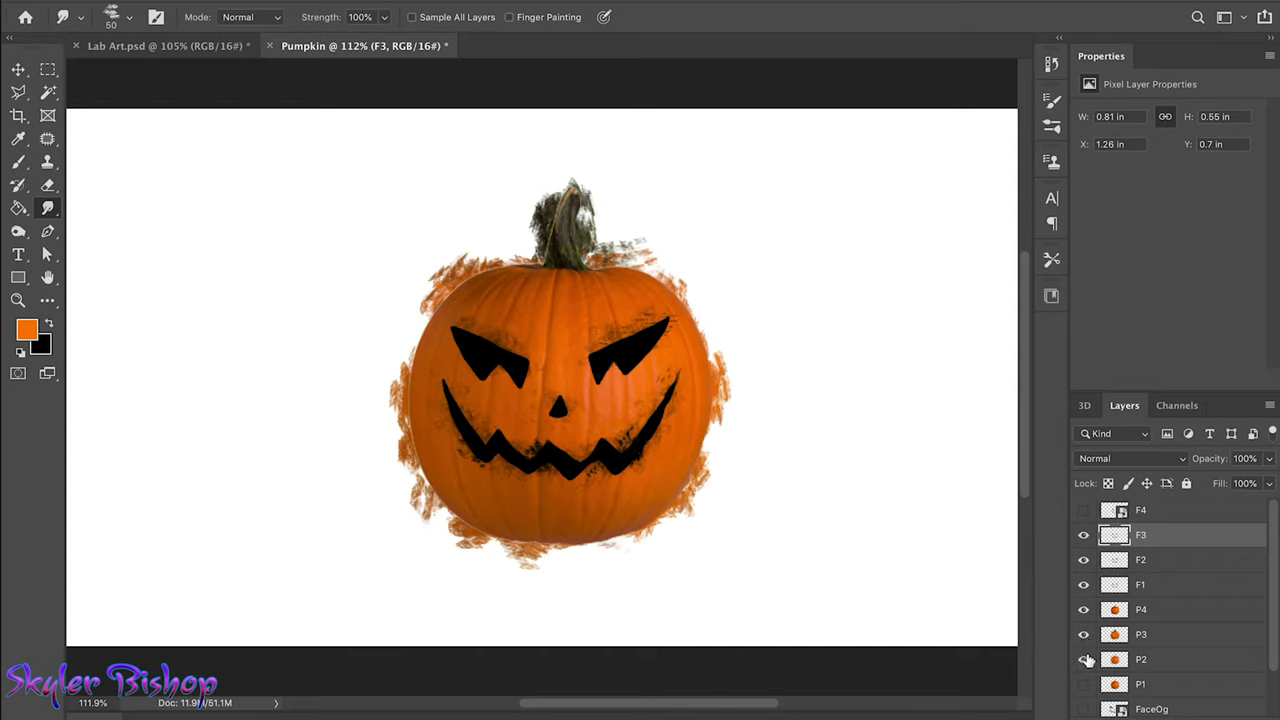
{"action": "left_click", "coordinate": [1084, 660]}
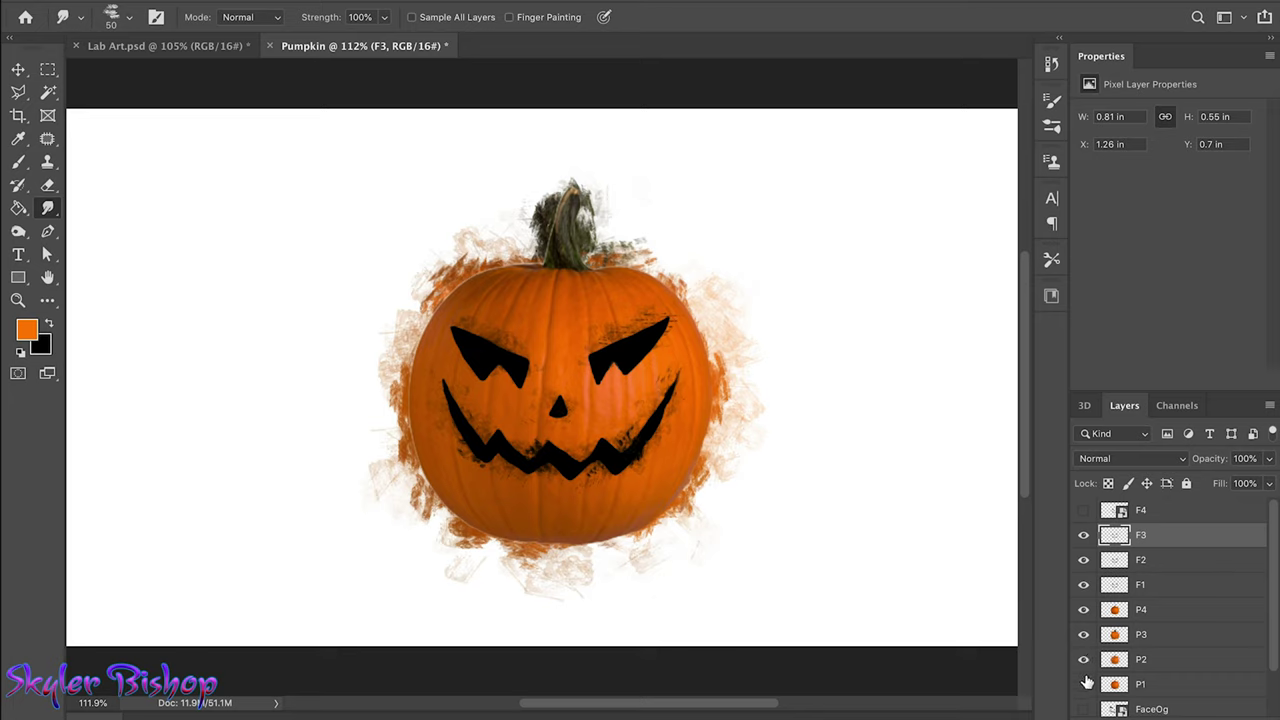
{"action": "key", "text": "alt+bracketleft"}
{"action": "key", "text": "alt+bracketleft"}
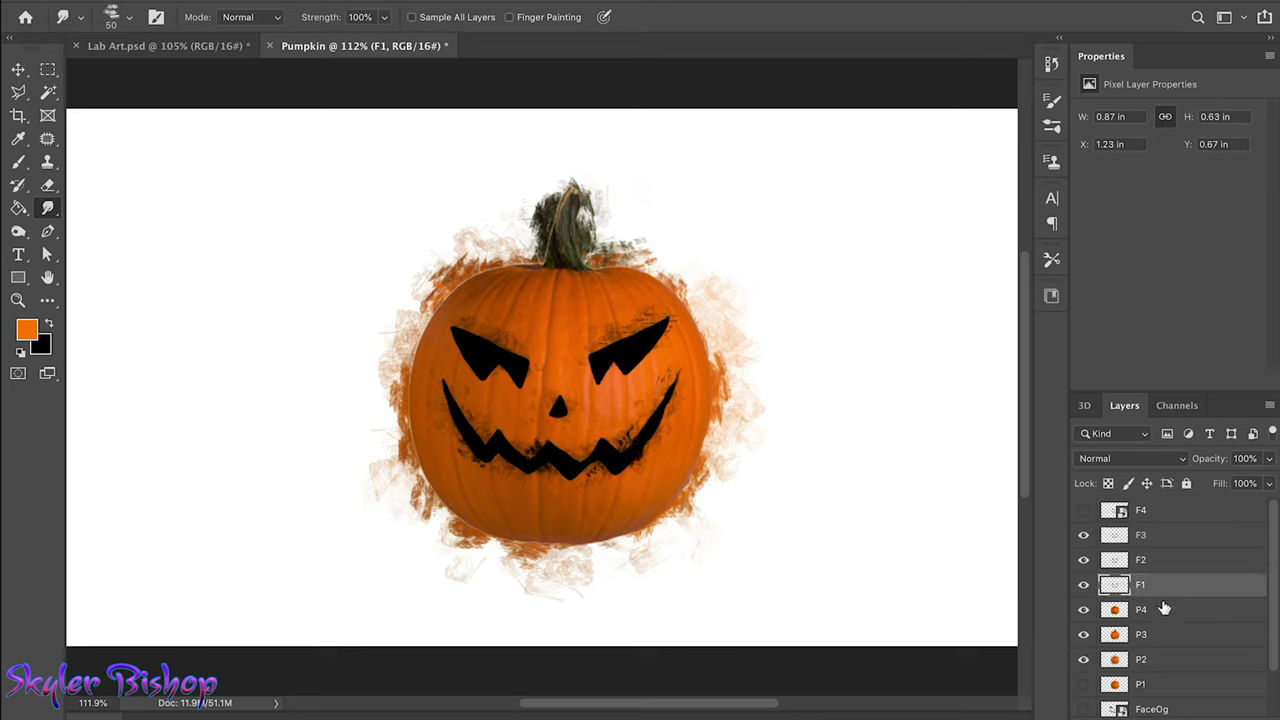
- Keep P3 and P2 visible, hide the P4 photo, and switch to the Move tool
{"action": "left_click", "coordinate": [1082, 636]}
{"action": "left_click", "coordinate": [1085, 662]}
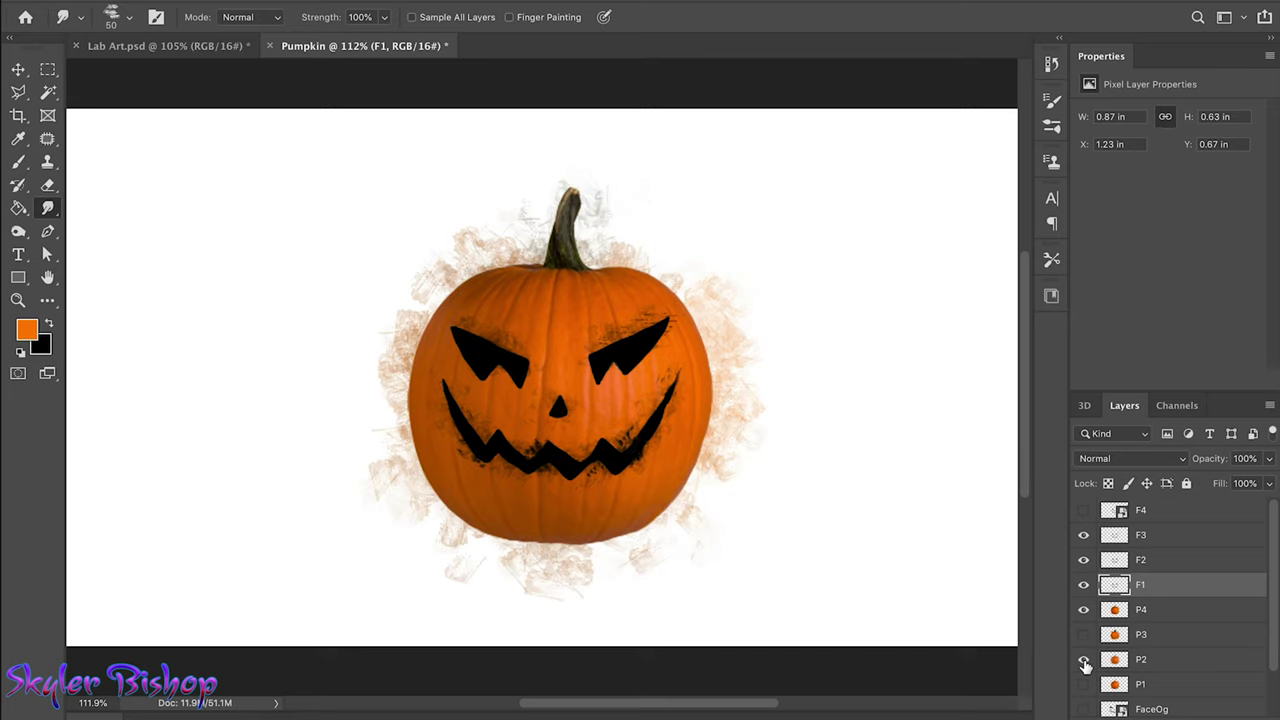
{"action": "left_click", "coordinate": [1083, 636]}
{"action": "left_click", "coordinate": [1083, 610]}
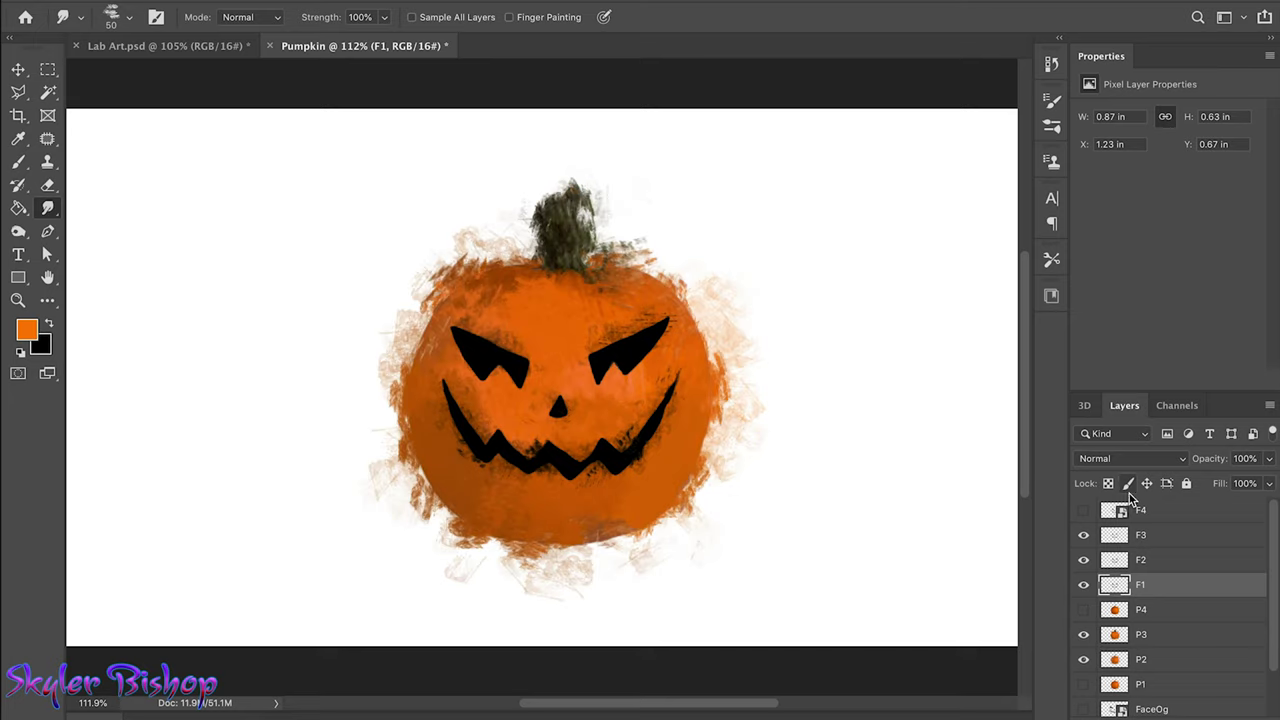
{"action": "left_click", "coordinate": [18, 69]}
{"action": "left_click", "coordinate": [118, 158]}
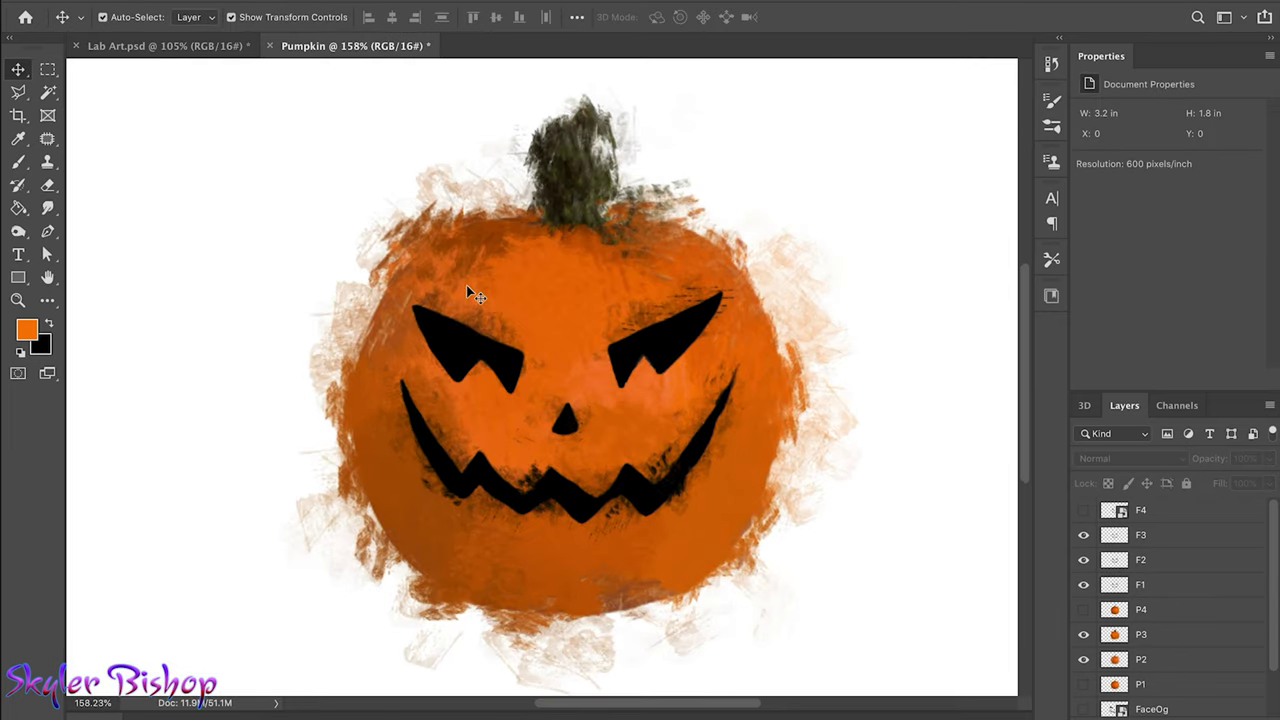
- Zoom the canvas and compare the Lab Art.psd document against Pumpkin
{"action": "scroll", "coordinate": [470, 293], "scroll_direction": "down", "scroll_amount": 5}
{"action": "scroll", "coordinate": [460, 290], "scroll_direction": "up", "scroll_amount": 1}
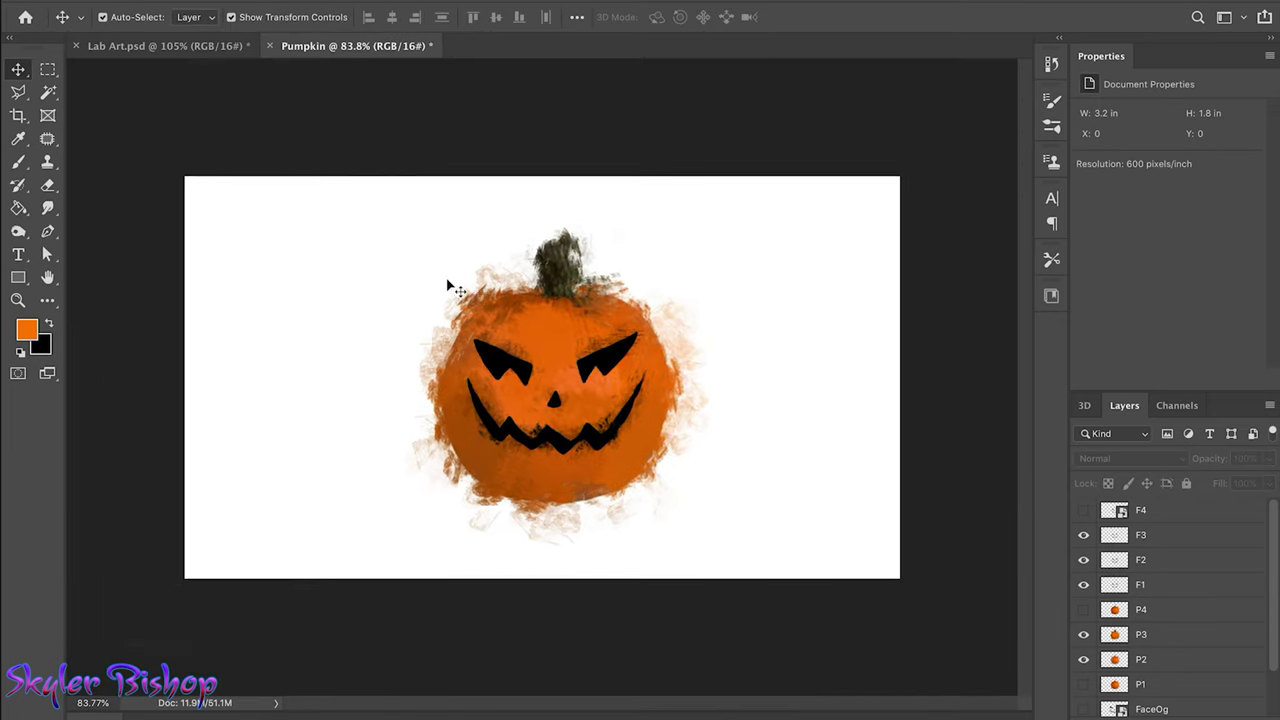
{"action": "scroll", "coordinate": [390, 252], "scroll_direction": "up", "scroll_amount": 2}
{"action": "scroll", "coordinate": [390, 252], "scroll_direction": "up", "scroll_amount": 2}
{"action": "scroll", "coordinate": [390, 252], "scroll_direction": "up", "scroll_amount": 1}
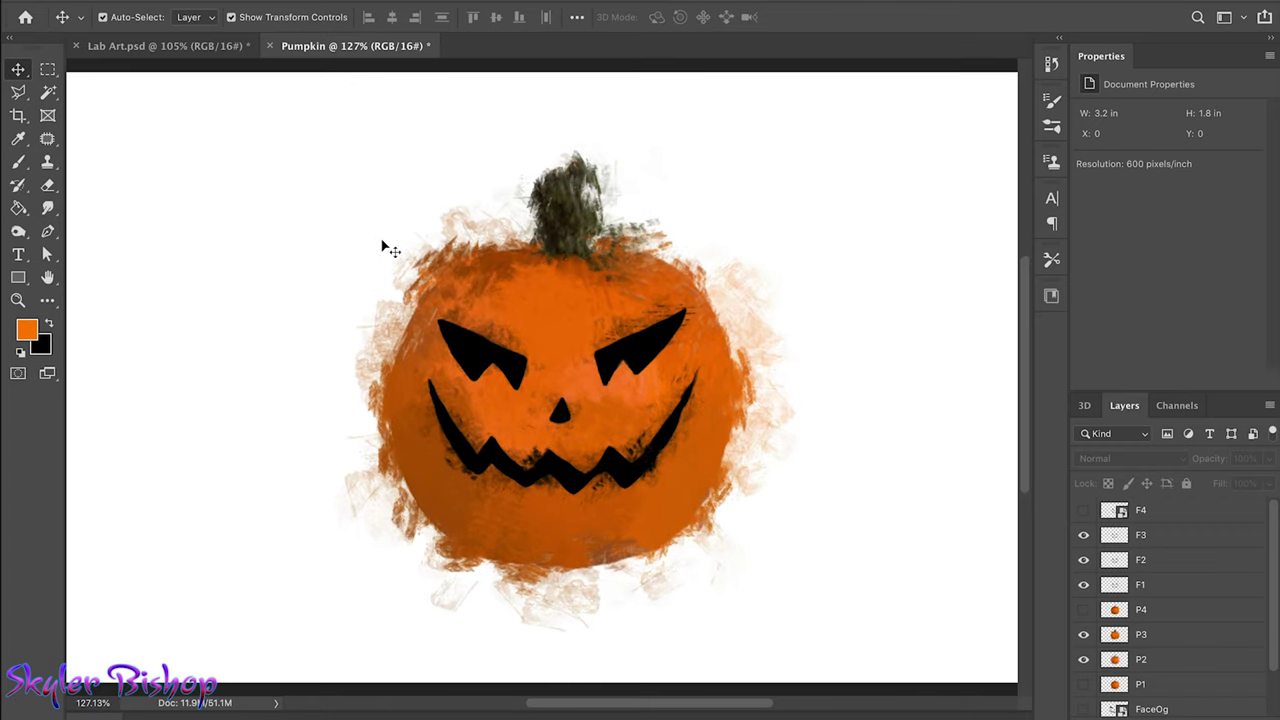
{"action": "left_click", "coordinate": [166, 46]}
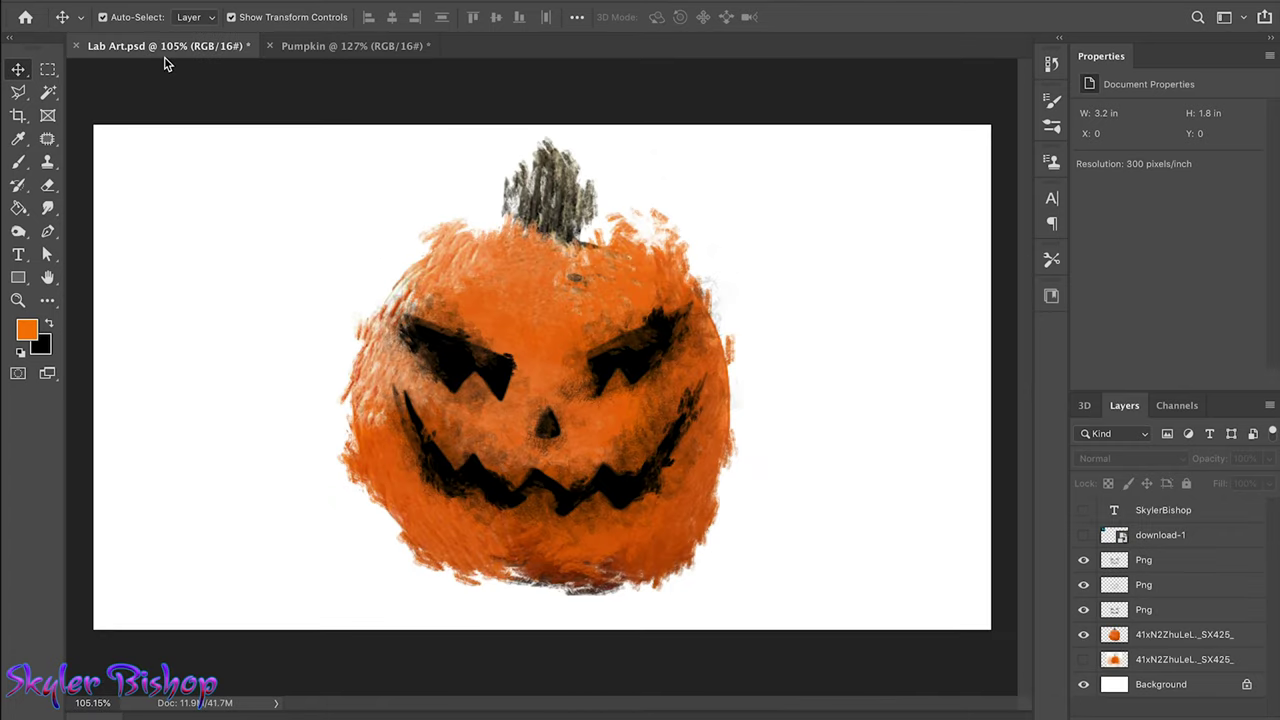
{"action": "left_click", "coordinate": [369, 50]}
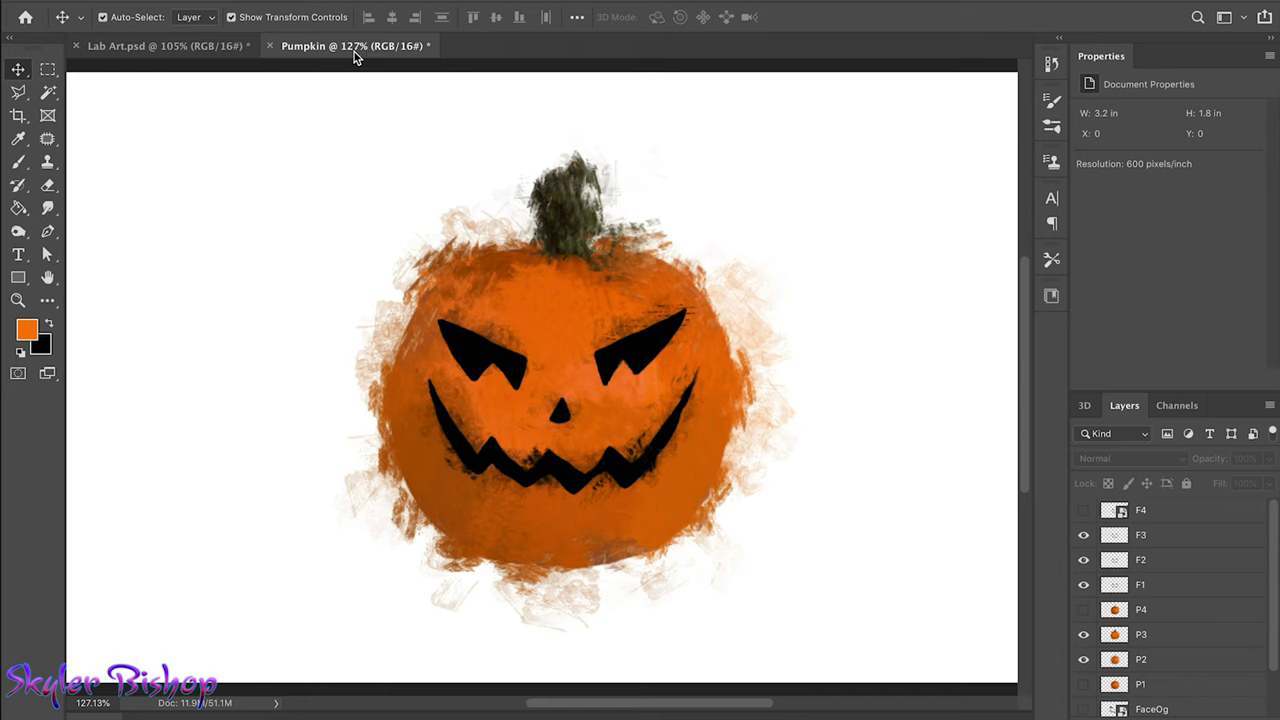
{"action": "left_click", "coordinate": [195, 52]}
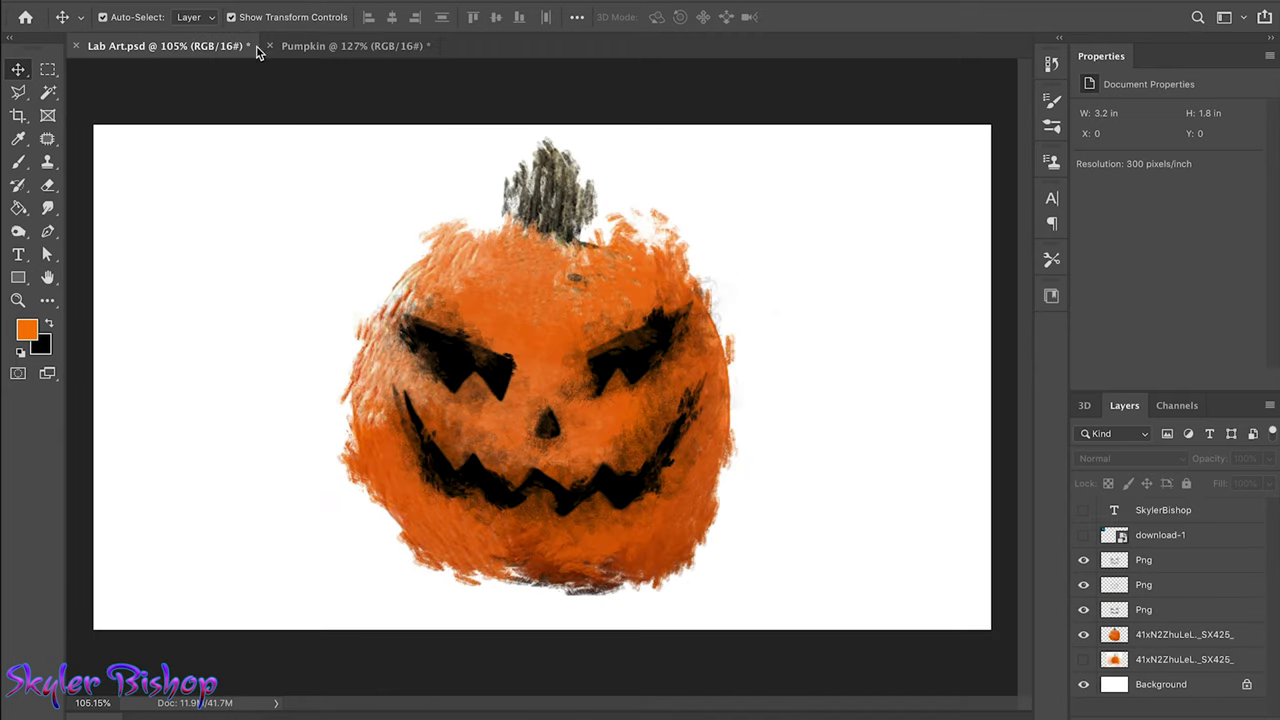
{"action": "left_click", "coordinate": [301, 50]}
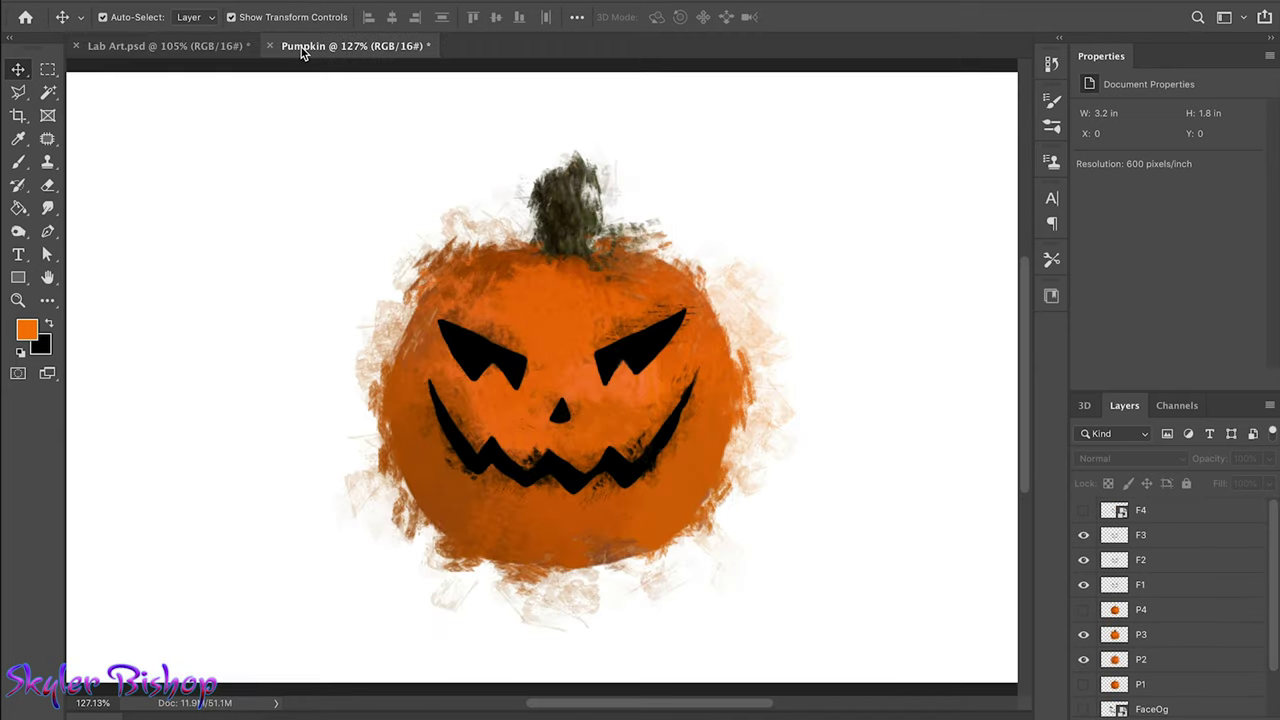
- Hide the F1–F3 faces and P2, selecting the painted P3 layer
{"action": "left_click", "coordinate": [1083, 585]}
{"action": "left_click", "coordinate": [1083, 535]}
{"action": "left_click", "coordinate": [1083, 560]}
{"action": "left_click", "coordinate": [1140, 634]}
{"action": "left_click", "coordinate": [1083, 659]}
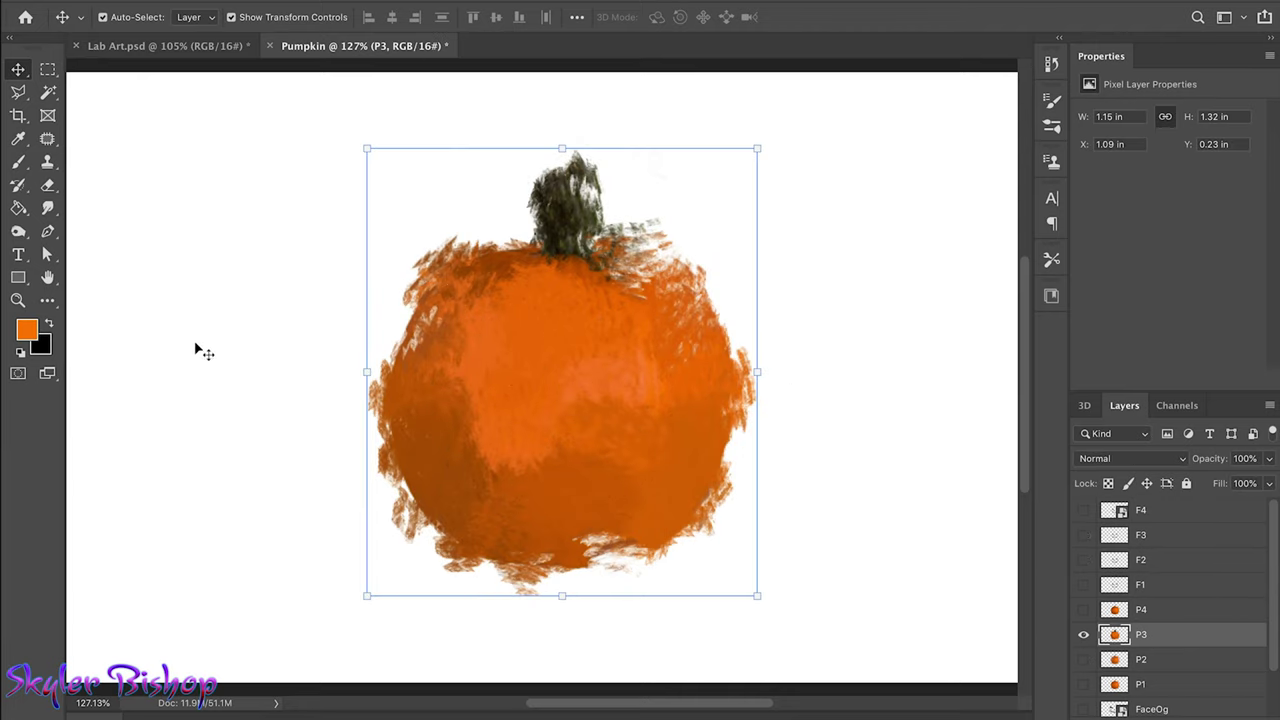
- Choose Kyle's Impressionist Blender preset for the Smudge tool
{"action": "left_click", "coordinate": [18, 162]}
{"action": "left_click", "coordinate": [112, 17]}
{"action": "scroll", "coordinate": [133, 230], "scroll_direction": "up", "scroll_amount": 3}
{"action": "scroll", "coordinate": [112, 256], "scroll_direction": "down", "scroll_amount": 5}
{"action": "scroll", "coordinate": [90, 250], "scroll_direction": "up", "scroll_amount": 1}
{"action": "left_click", "coordinate": [88, 200]}
{"action": "left_click", "coordinate": [421, 492]}
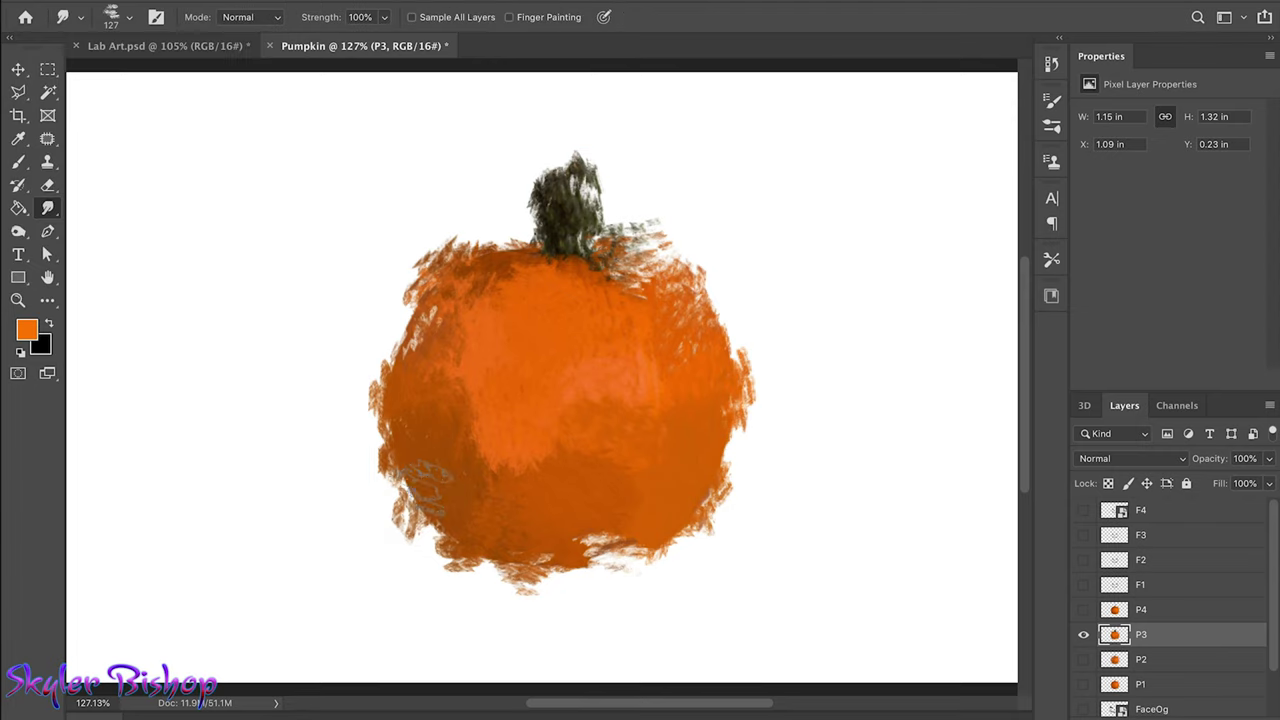
- Smudge the pumpkin's left and right edges and stem colour, then hide P3 and show F4
{"action": "left_click_drag", "start_coordinate": [332, 387], "coordinate": [370, 482]}
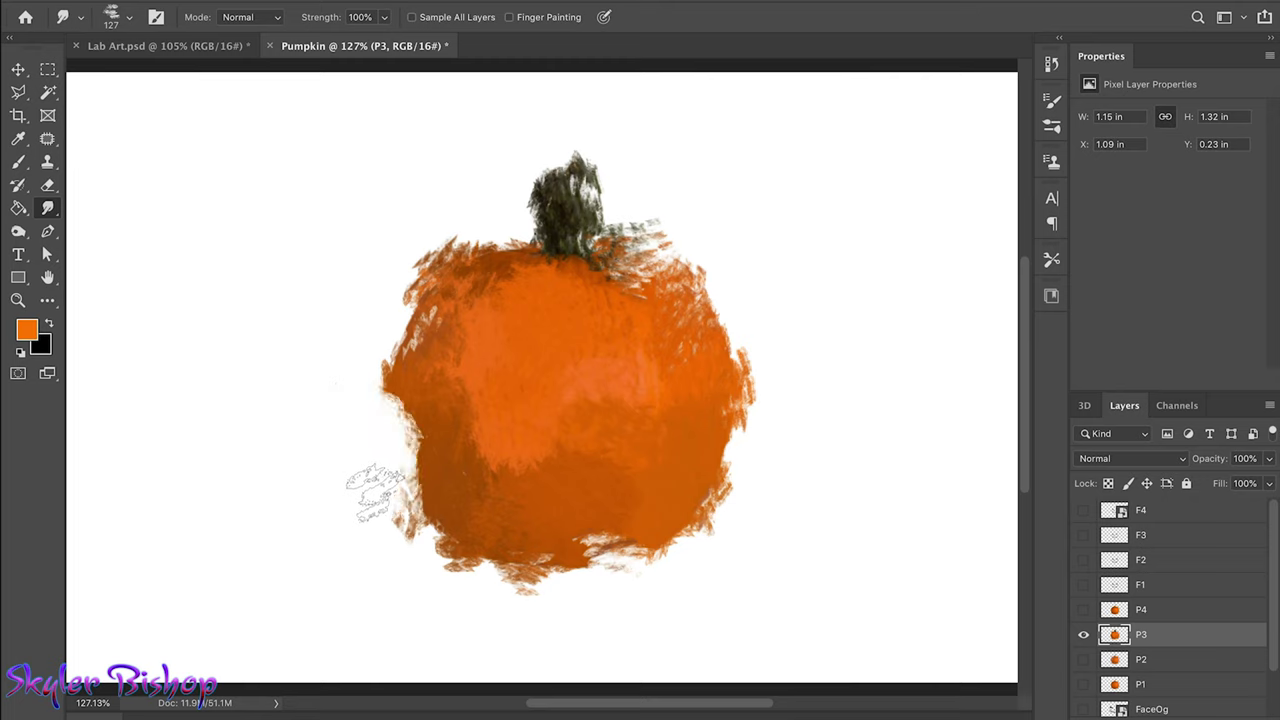
{"action": "left_click_drag", "start_coordinate": [450, 470], "coordinate": [375, 430]}
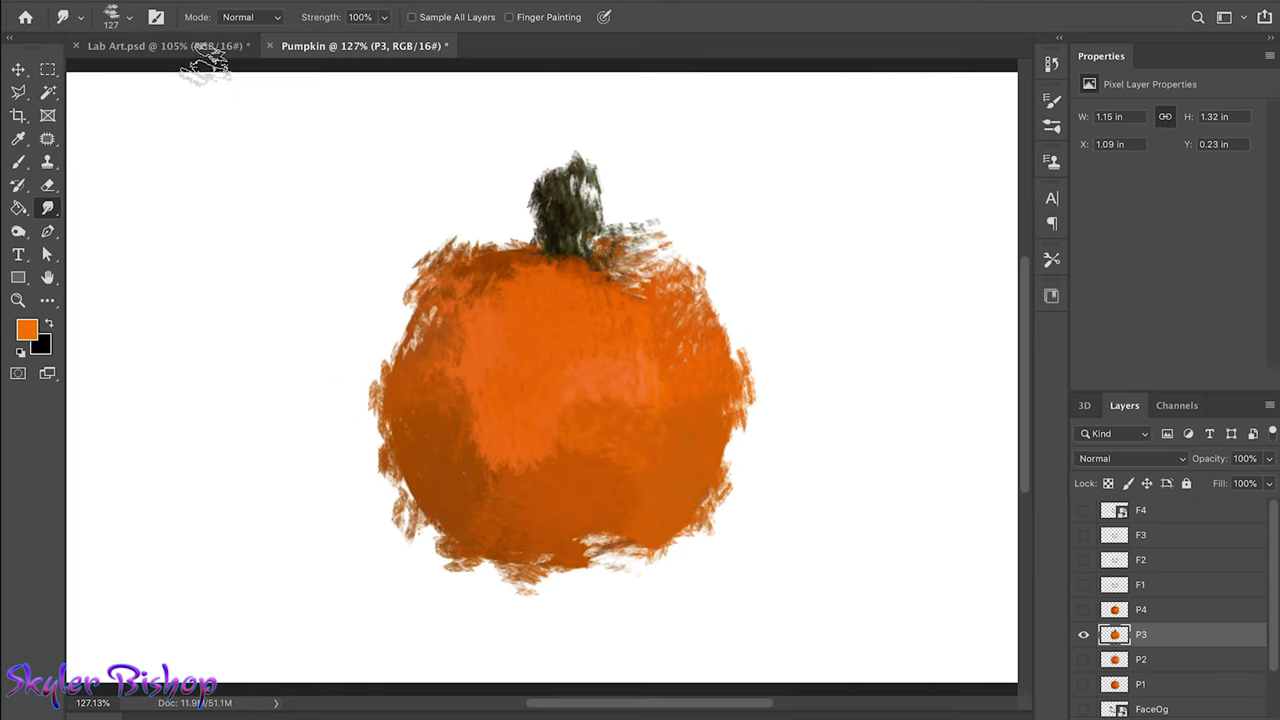
{"action": "left_click", "coordinate": [200, 46]}
{"action": "left_click", "coordinate": [365, 46]}
{"action": "mouse_move", "coordinate": [545, 248]}
{"action": "left_mouse_down"}
{"action": "mouse_move", "coordinate": [490, 305]}
{"action": "mouse_move", "coordinate": [452, 285]}
{"action": "left_mouse_up"}
{"action": "mouse_move", "coordinate": [770, 450]}
{"action": "left_mouse_down"}
{"action": "mouse_move", "coordinate": [697, 437]}
{"action": "mouse_move", "coordinate": [755, 440]}
{"action": "left_mouse_up"}
{"action": "left_click_drag", "start_coordinate": [490, 463], "coordinate": [450, 480]}
{"action": "left_click", "coordinate": [1083, 634]}
{"action": "mouse_move", "coordinate": [1083, 510]}
{"action": "left_mouse_down"}
{"action": "mouse_move", "coordinate": [1083, 585]}
{"action": "mouse_move", "coordinate": [1082, 538]}
{"action": "left_mouse_up"}
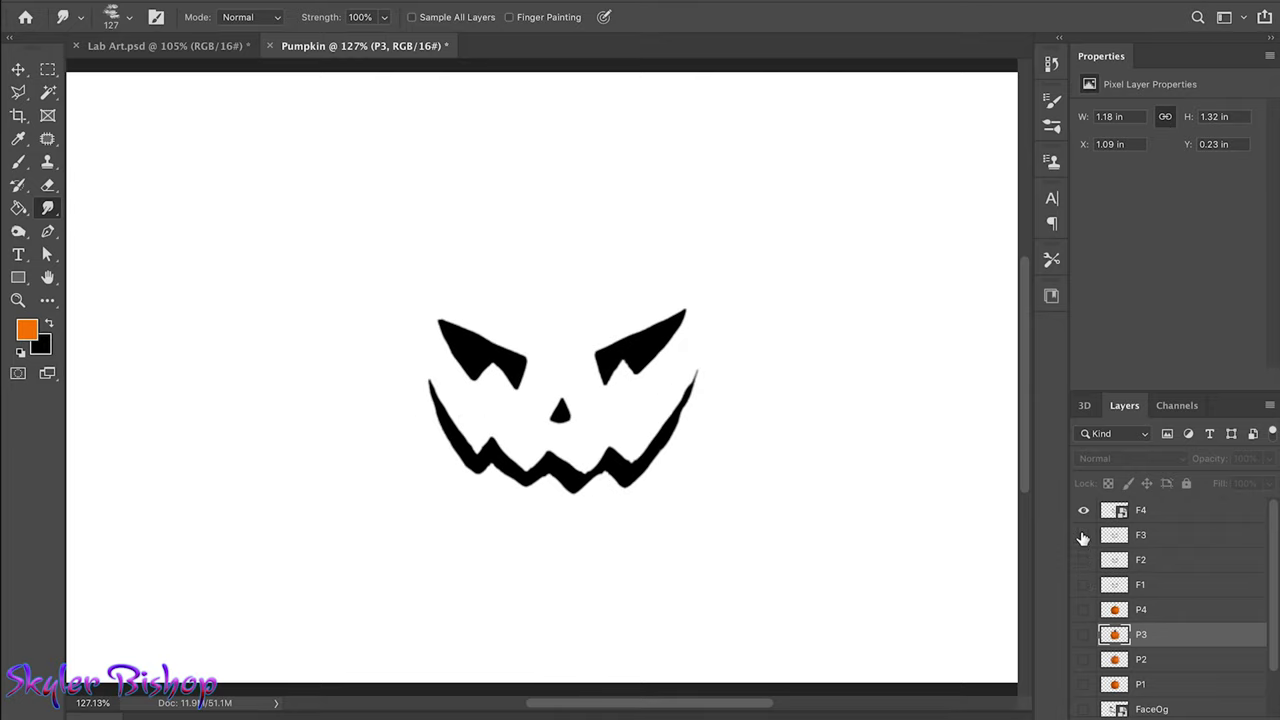
- Choose the Impressionist Blender smudge preset and rasterize the F4 face layer
{"action": "left_click", "coordinate": [18, 161]}
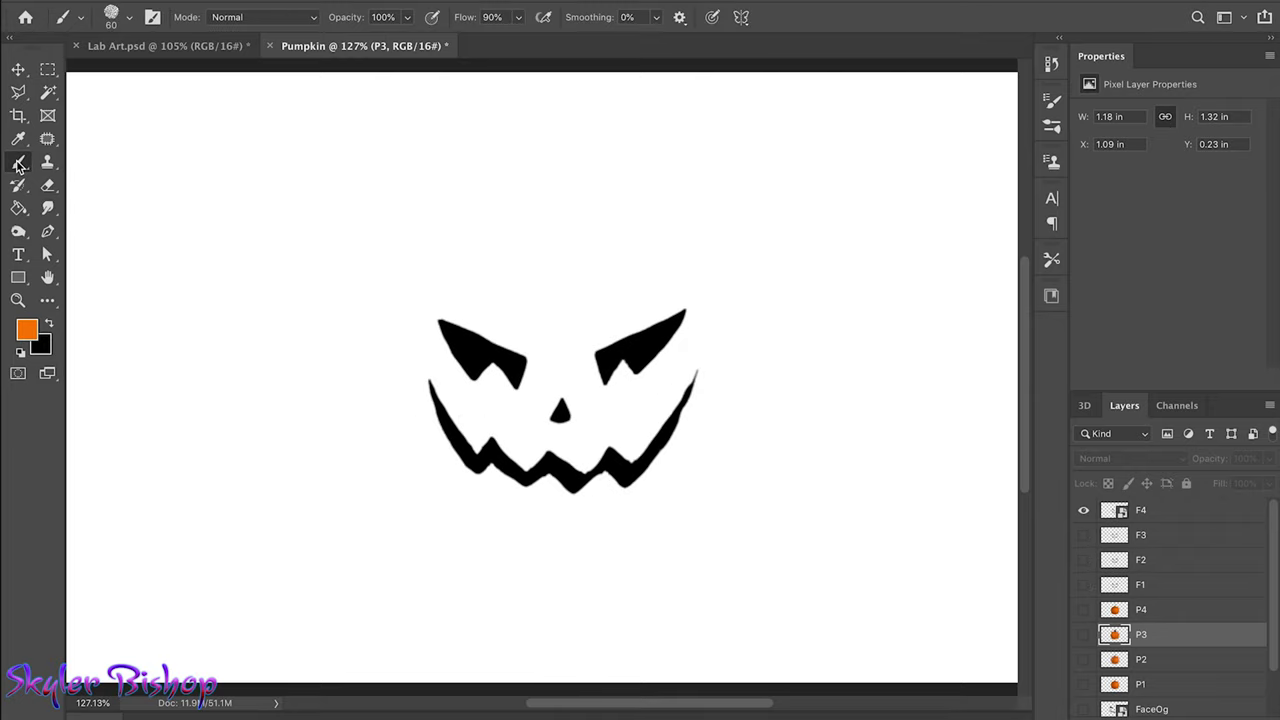
{"action": "left_click", "coordinate": [47, 138]}
{"action": "left_click", "coordinate": [18, 161]}
{"action": "left_click", "coordinate": [121, 22]}
{"action": "scroll", "coordinate": [135, 193], "scroll_direction": "down", "scroll_amount": 3}
{"action": "scroll", "coordinate": [138, 192], "scroll_direction": "down", "scroll_amount": 5}
{"action": "scroll", "coordinate": [132, 205], "scroll_direction": "down", "scroll_amount": 2}
{"action": "scroll", "coordinate": [129, 206], "scroll_direction": "up", "scroll_amount": 1}
{"action": "scroll", "coordinate": [129, 206], "scroll_direction": "up", "scroll_amount": 1}
{"action": "left_click", "coordinate": [117, 206]}
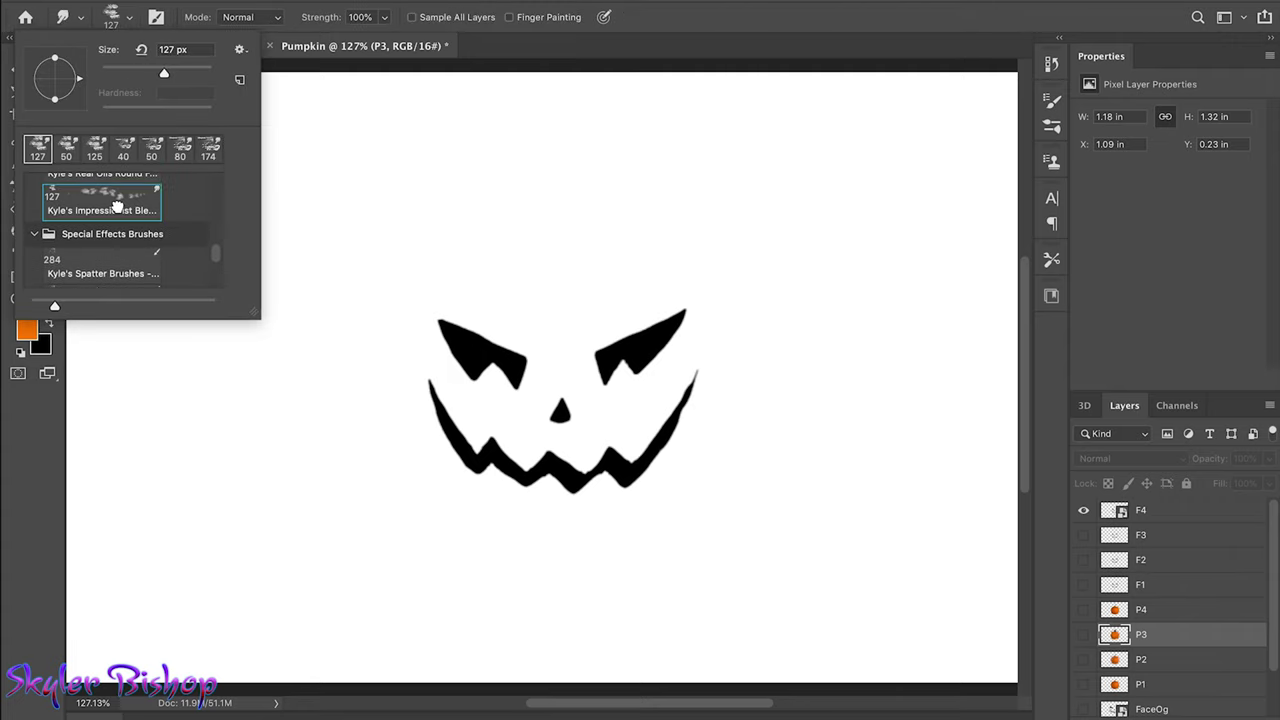
{"action": "left_click", "coordinate": [416, 357]}
{"action": "left_click", "coordinate": [771, 246]}
- Try smudging F4's right eye, mouth and nose, undoing the smears
{"action": "mouse_move", "coordinate": [700, 320]}
{"action": "left_mouse_down"}
{"action": "mouse_move", "coordinate": [657, 343]}
{"action": "mouse_move", "coordinate": [600, 290]}
{"action": "left_mouse_up"}
{"action": "mouse_move", "coordinate": [762, 380]}
{"action": "left_mouse_down"}
{"action": "mouse_move", "coordinate": [504, 350]}
{"action": "mouse_move", "coordinate": [470, 450]}
{"action": "mouse_move", "coordinate": [640, 480]}
{"action": "mouse_move", "coordinate": [500, 417]}
{"action": "left_mouse_up"}
{"action": "key", "text": "ctrl+z"}
{"action": "key", "text": "ctrl+z"}
{"action": "left_click_drag", "start_coordinate": [600, 380], "coordinate": [650, 455]}
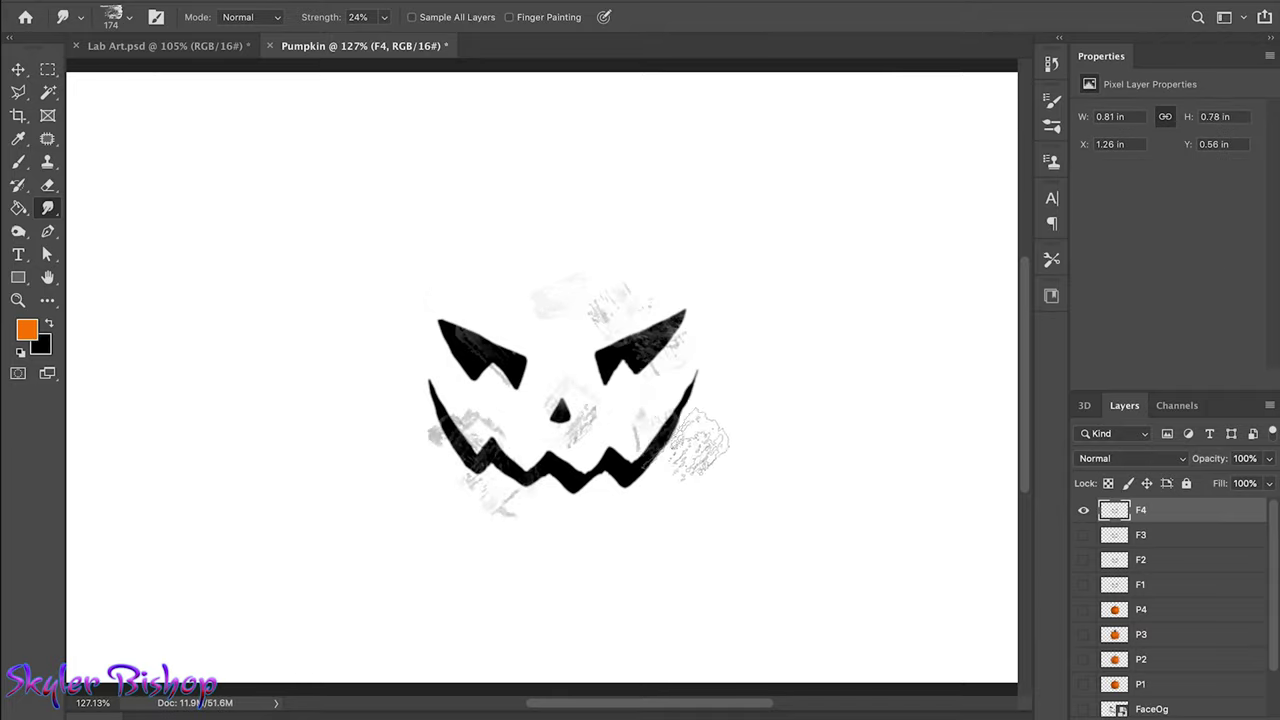
{"action": "key", "text": "ctrl+z"}
{"action": "key", "text": "ctrl+z"}
- Switch to the Wet Blender preset at 30 px and smudge the face's left and right edges
{"action": "key", "text": "b"}
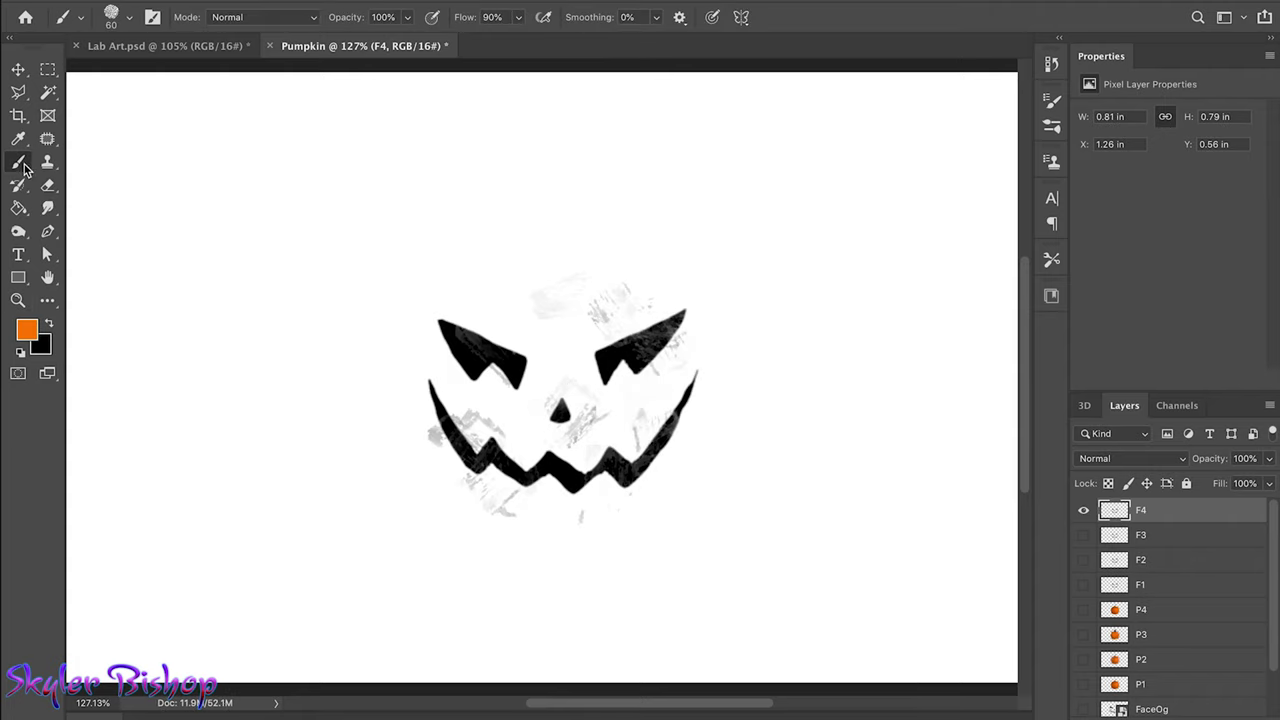
{"action": "left_click", "coordinate": [112, 17]}
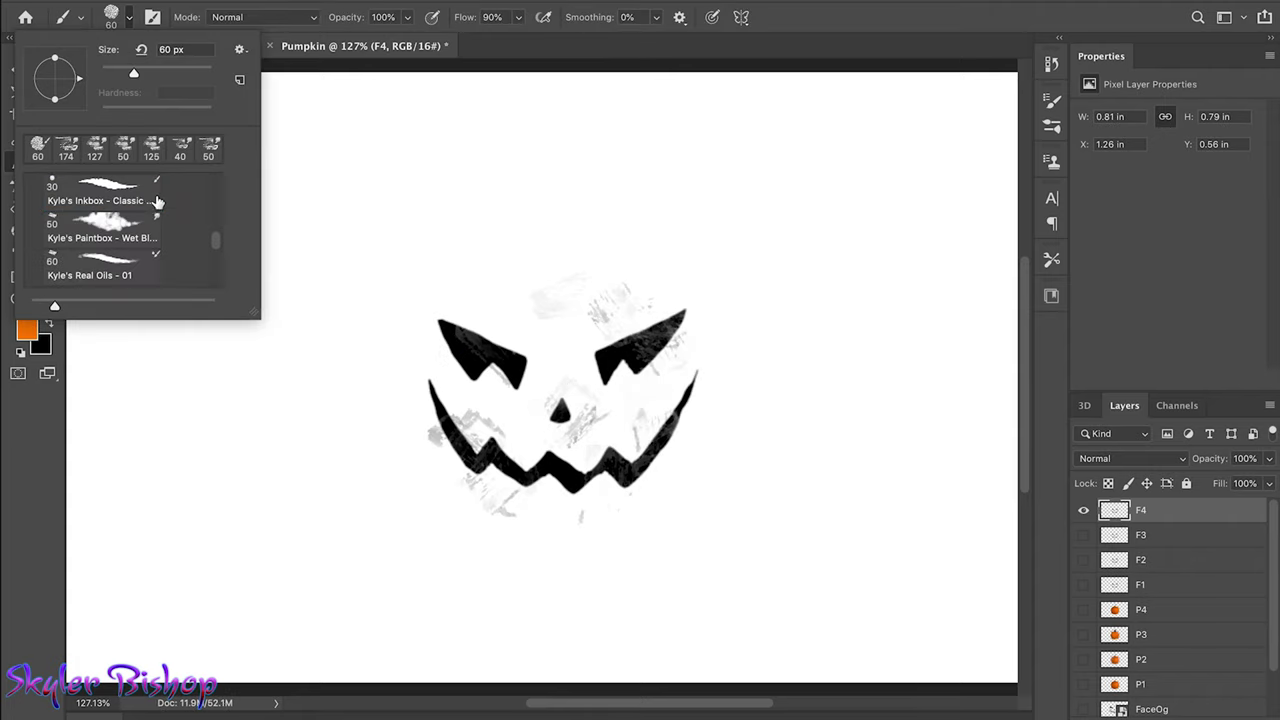
{"action": "left_click", "coordinate": [100, 228]}
{"action": "left_click_drag", "start_coordinate": [500, 330], "coordinate": [440, 370]}
{"action": "key", "text": "ctrl+z"}
{"action": "left_click_drag", "start_coordinate": [470, 430], "coordinate": [430, 385]}
{"action": "key", "text": "bracketleft"}
{"action": "key", "text": "bracketleft"}
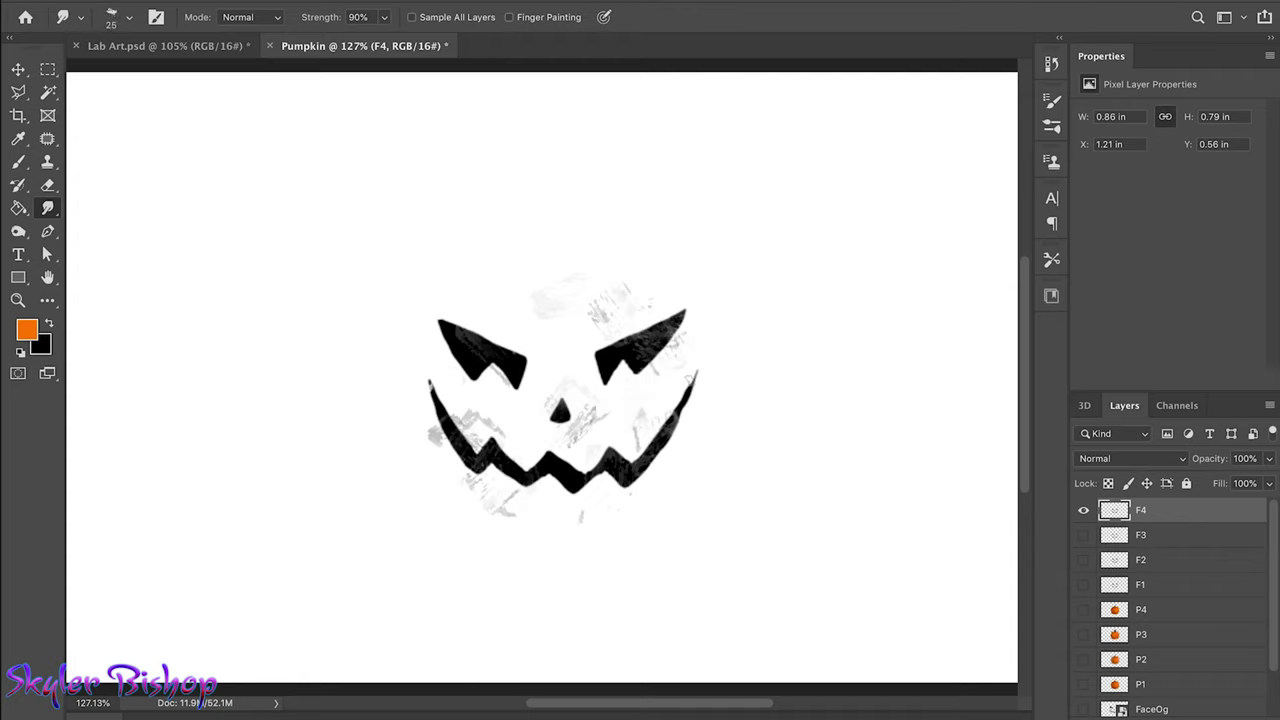
{"action": "left_click_drag", "start_coordinate": [672, 400], "coordinate": [690, 380]}
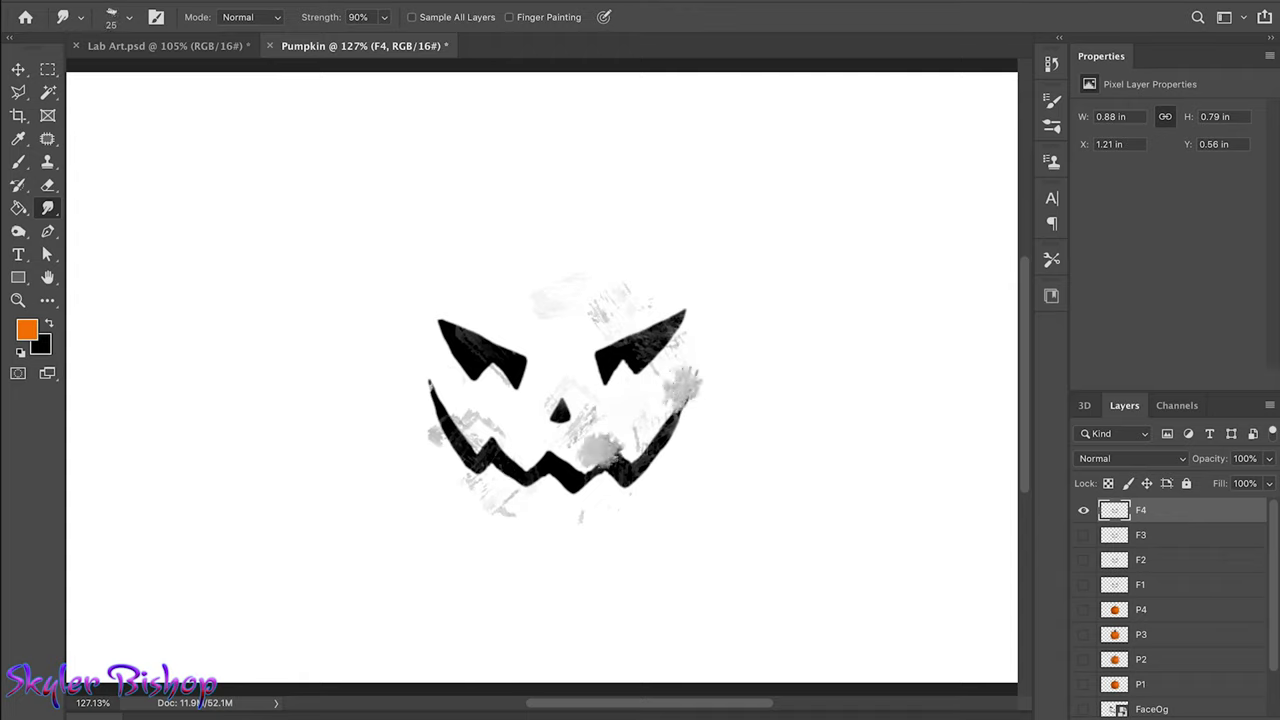
{"action": "left_click_drag", "start_coordinate": [680, 412], "coordinate": [455, 440]}
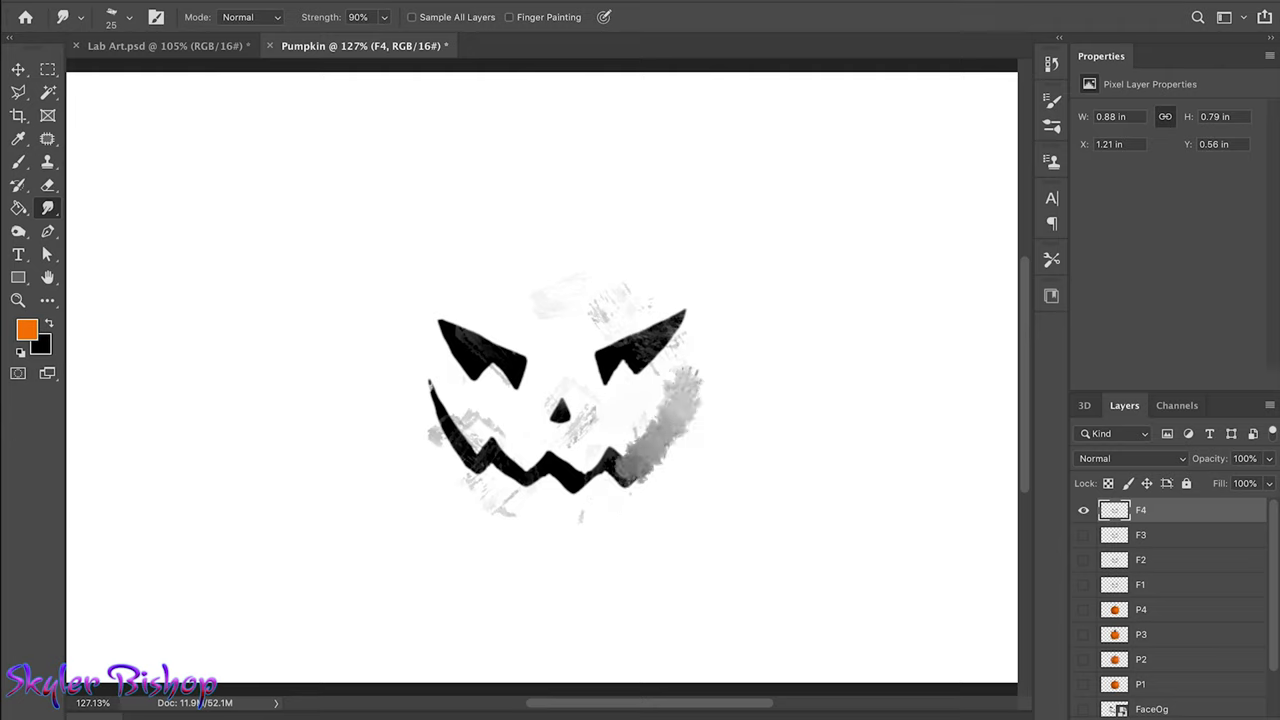
{"action": "key", "text": "ctrl+z"}
{"action": "key", "text": "ctrl+z"}
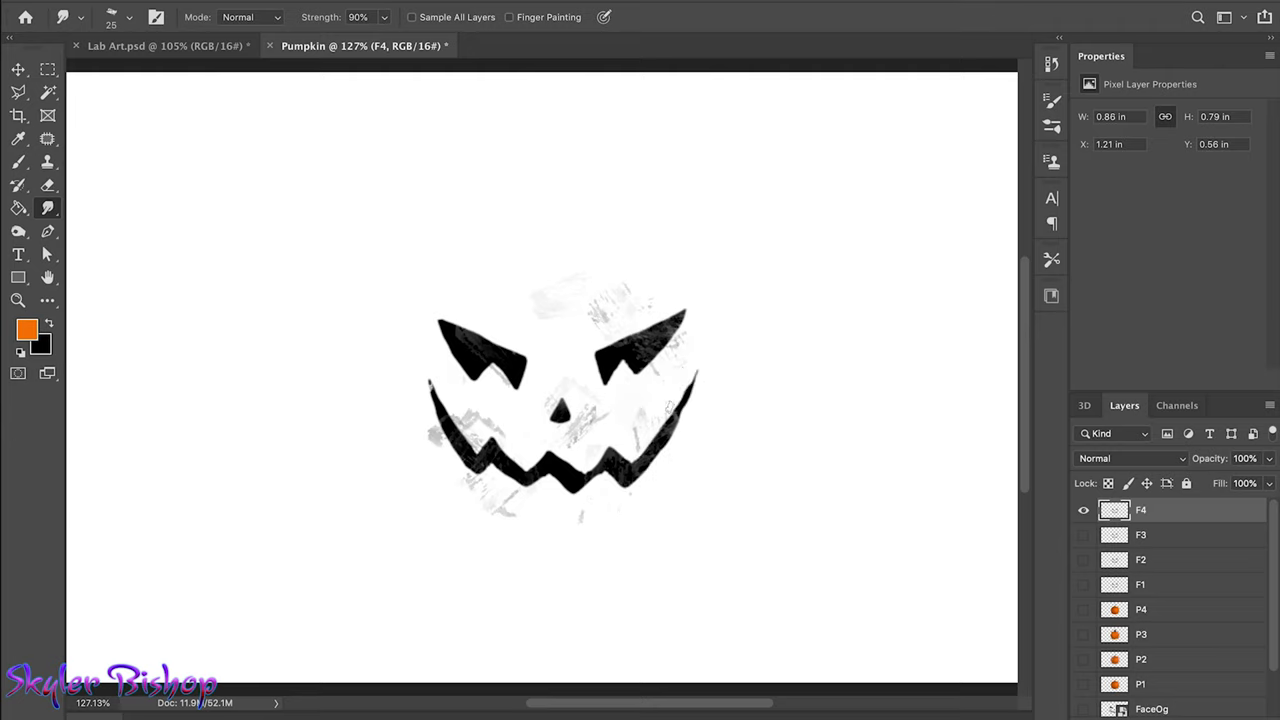
- Reselect a Smudge brush preset and shrink it to 30 px
{"action": "key", "text": "z"}
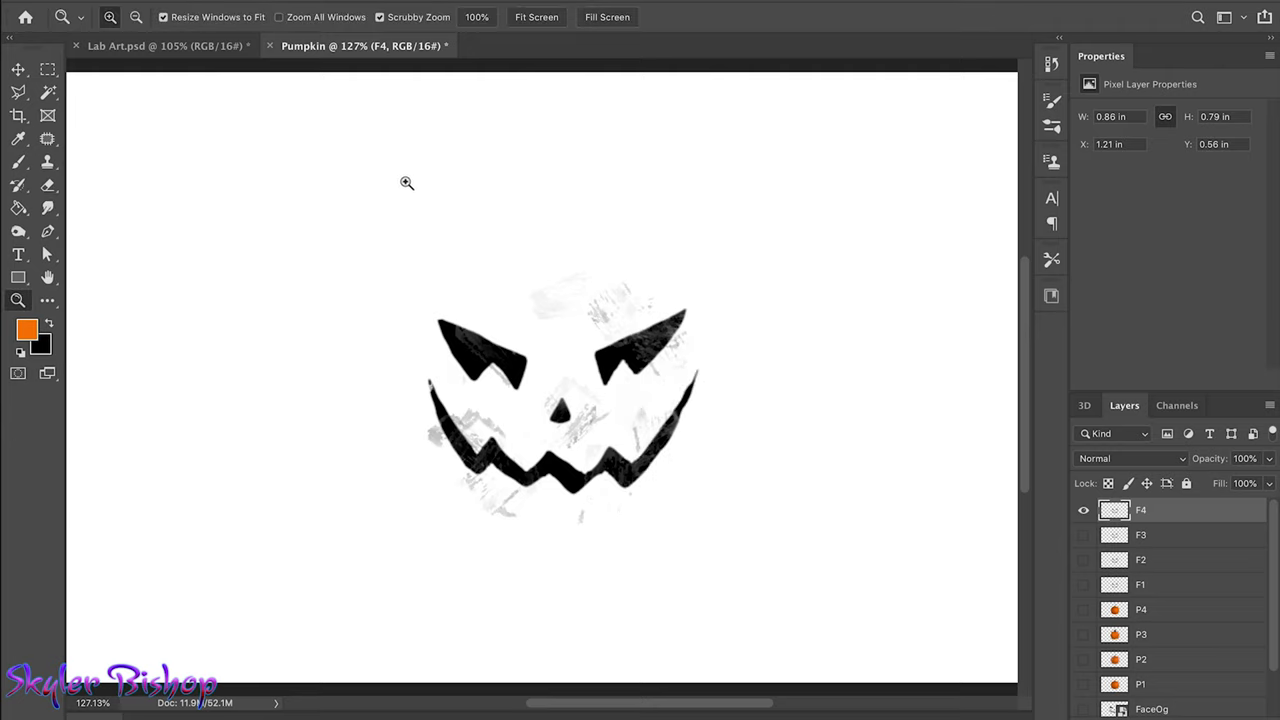
{"action": "left_click", "coordinate": [17, 163]}
{"action": "left_click", "coordinate": [128, 17]}
{"action": "scroll", "coordinate": [120, 230], "scroll_direction": "down", "scroll_amount": 3}
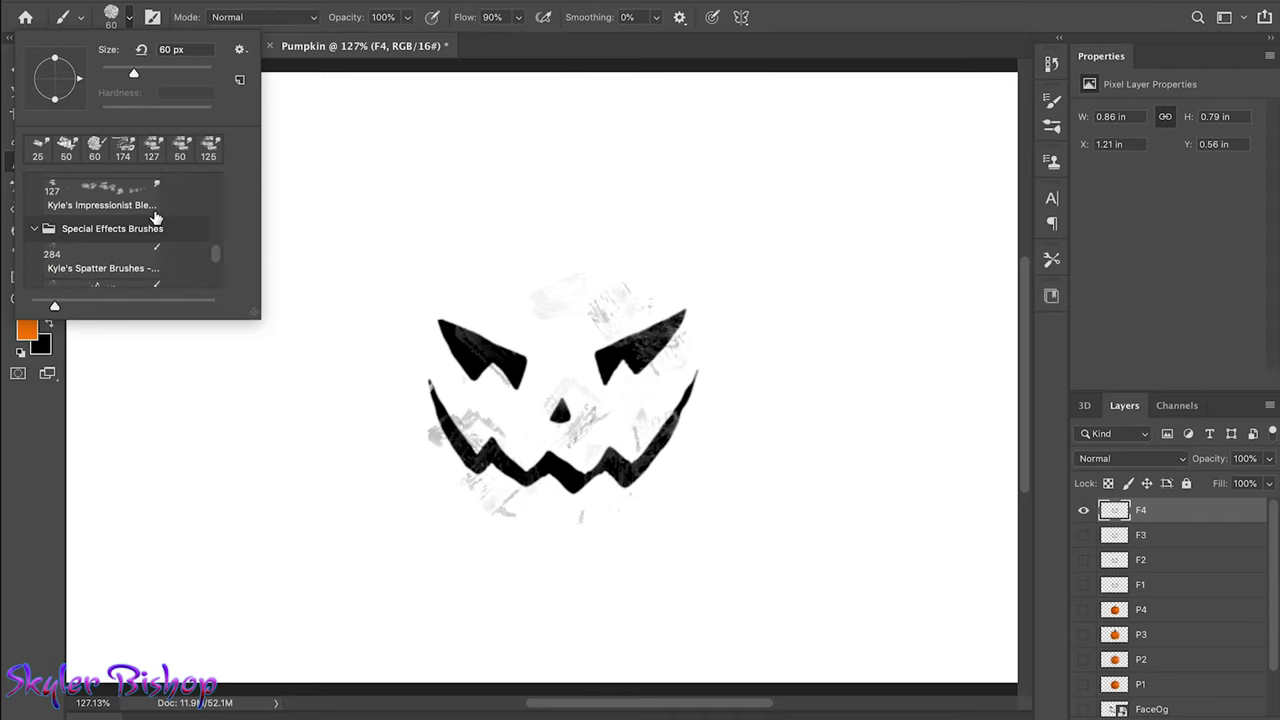
{"action": "scroll", "coordinate": [123, 237], "scroll_direction": "down", "scroll_amount": 3}
{"action": "left_click", "coordinate": [100, 195]}
{"action": "key", "text": "r"}
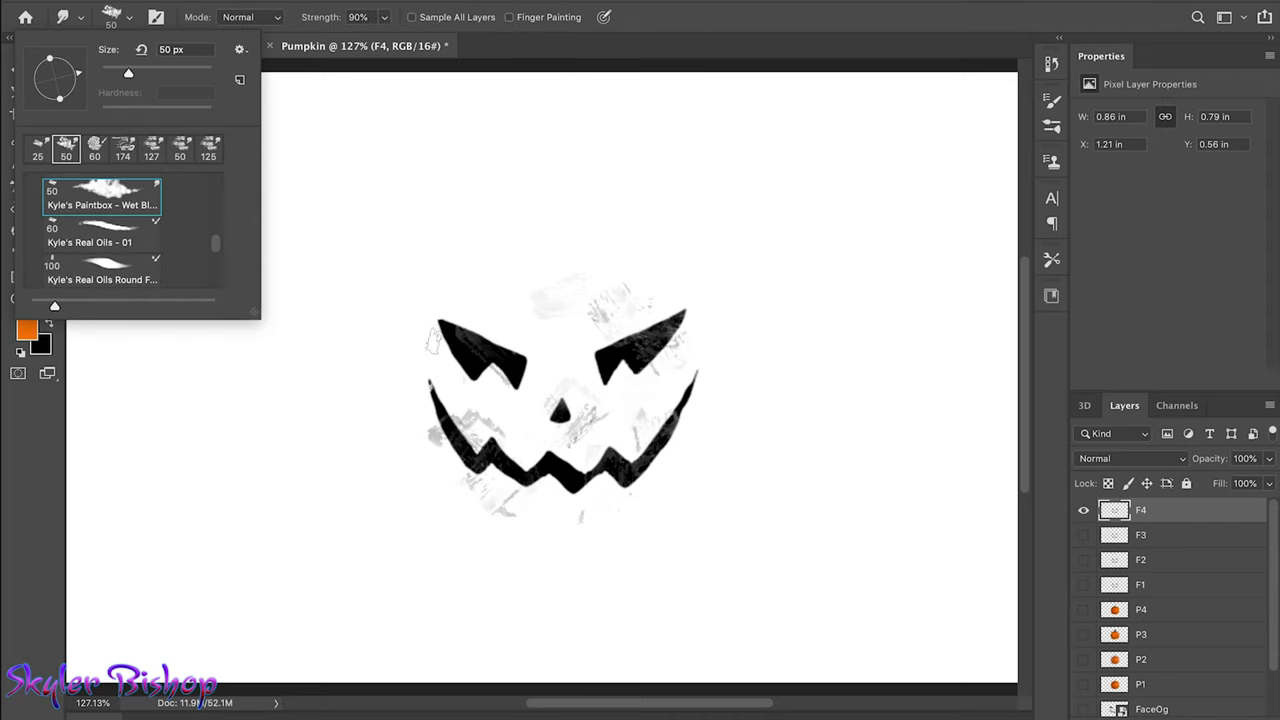
{"action": "left_click", "coordinate": [433, 341]}
{"action": "key", "text": "bracketleft"}
{"action": "key", "text": "bracketleft"}
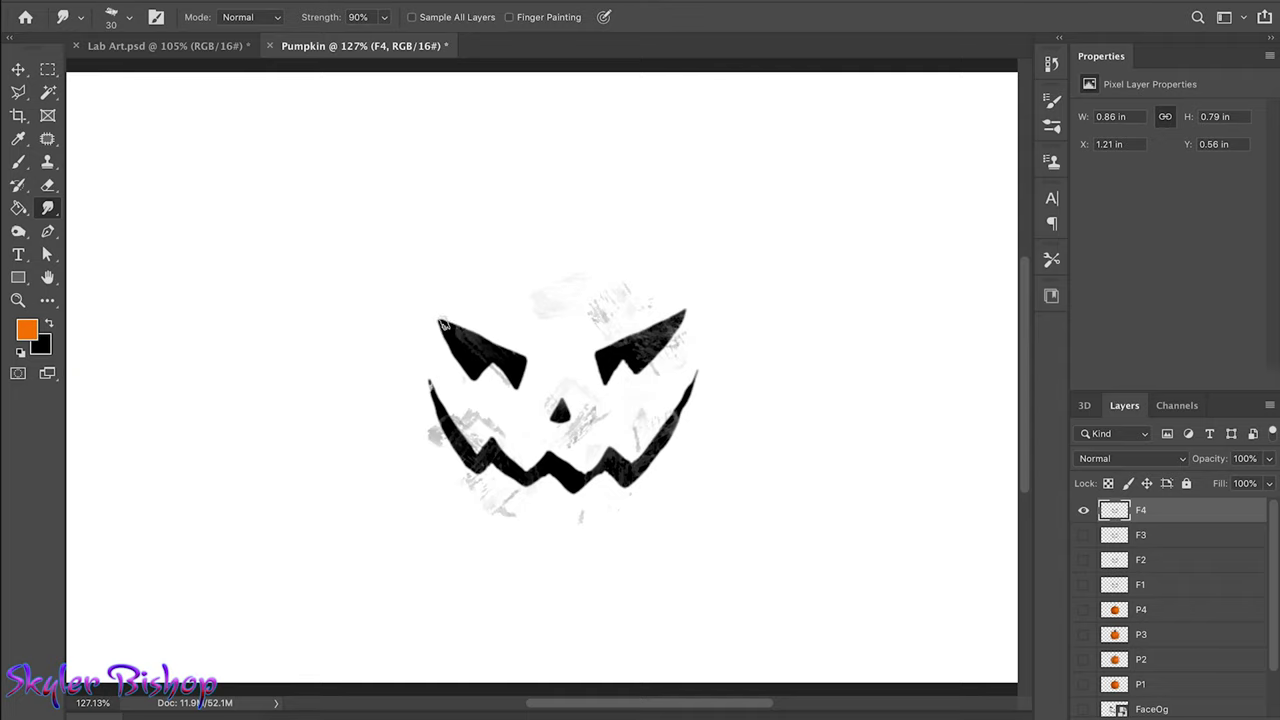
- Smudge both eyes, the zigzag mouth and nose into grey, and set F4 opacity to 50%
{"action": "left_click_drag", "start_coordinate": [444, 325], "coordinate": [535, 375]}
{"action": "mouse_move", "coordinate": [684, 316]}
{"action": "left_mouse_down"}
{"action": "mouse_move", "coordinate": [661, 349]}
{"action": "mouse_move", "coordinate": [597, 372]}
{"action": "left_mouse_up"}
{"action": "mouse_move", "coordinate": [698, 378]}
{"action": "left_mouse_down"}
{"action": "mouse_move", "coordinate": [450, 460]}
{"action": "mouse_move", "coordinate": [412, 385]}
{"action": "left_mouse_up"}
{"action": "left_click_drag", "start_coordinate": [560, 408], "coordinate": [565, 440]}
{"action": "left_click", "coordinate": [1269, 458]}
{"action": "left_click_drag", "start_coordinate": [1268, 481], "coordinate": [1228, 484]}
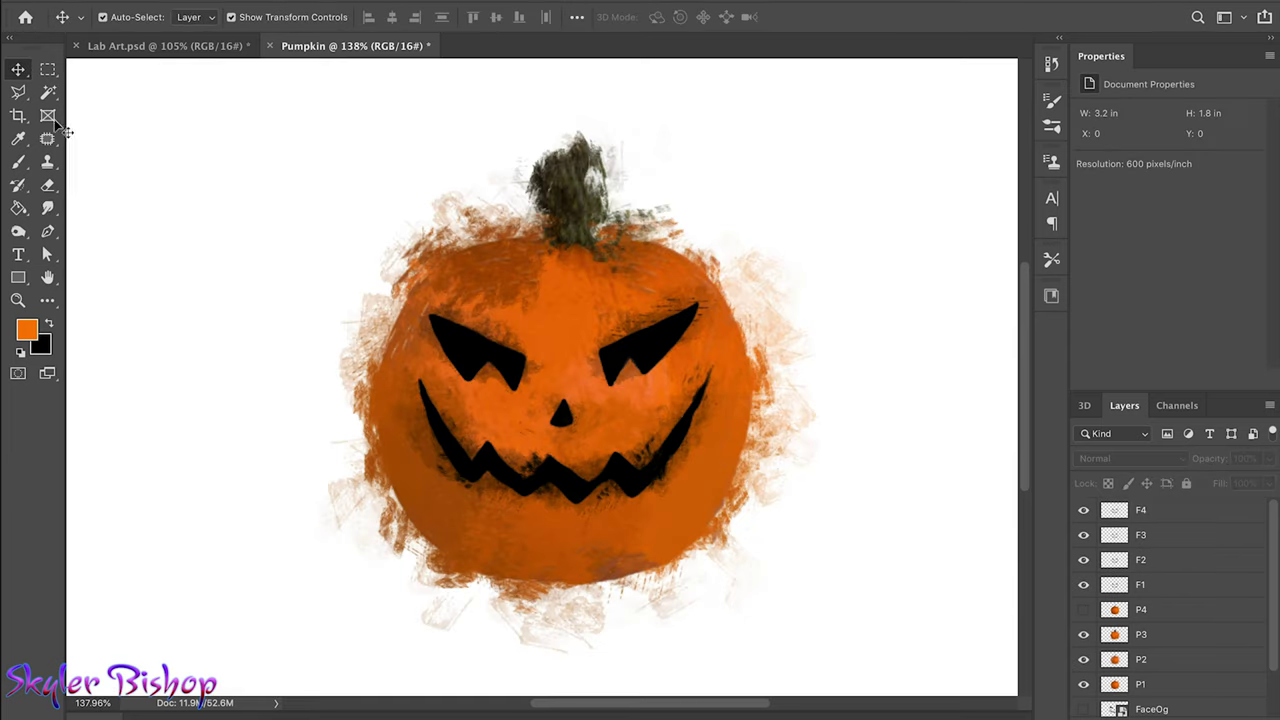
- Compare the P2 and P1 pumpkins, glance at Lab Art.psd, and leave only P3 showing
{"action": "left_click", "coordinate": [1084, 662]}
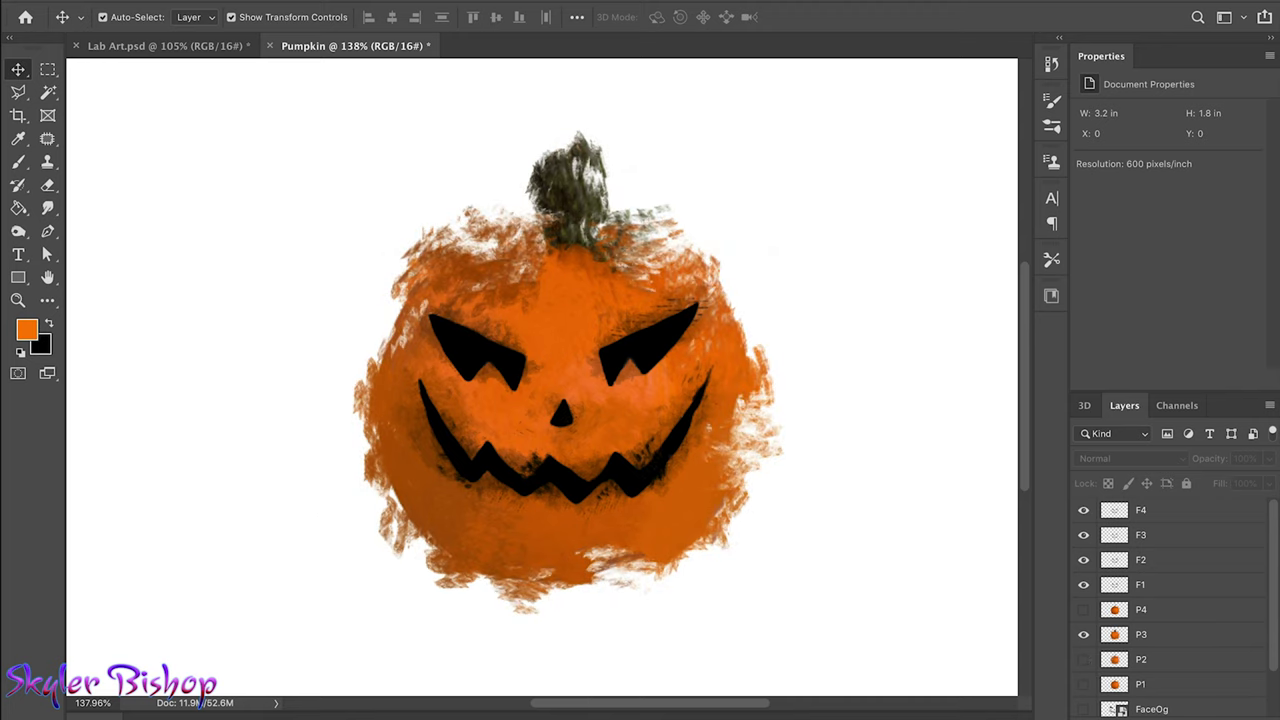
{"action": "left_click", "coordinate": [104, 44]}
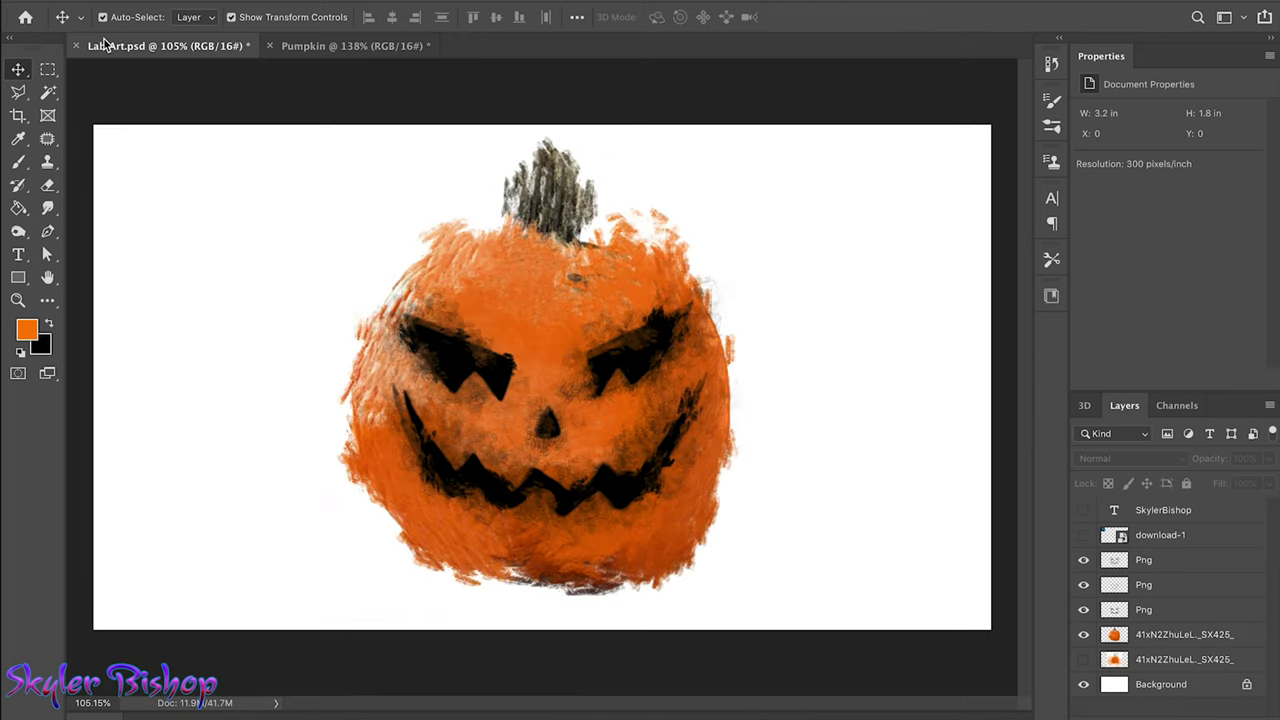
{"action": "left_click", "coordinate": [313, 53]}
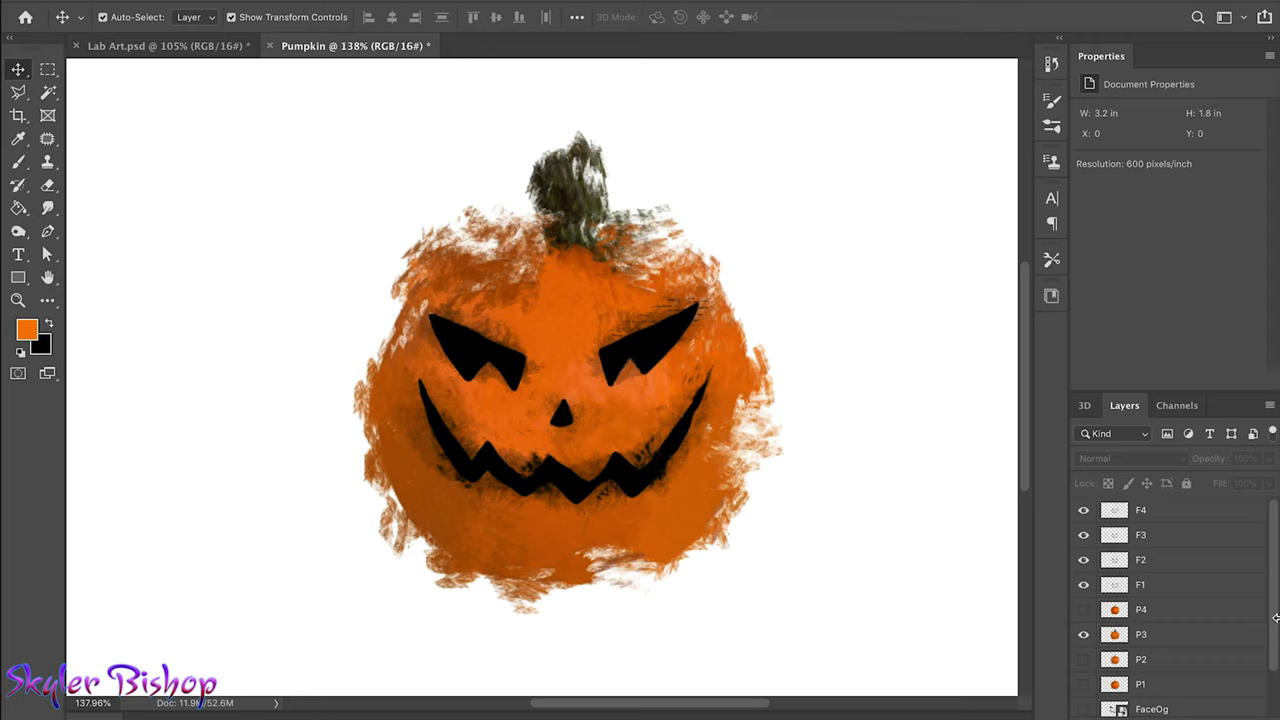
{"action": "left_click", "coordinate": [1084, 662]}
{"action": "left_click", "coordinate": [1084, 662]}
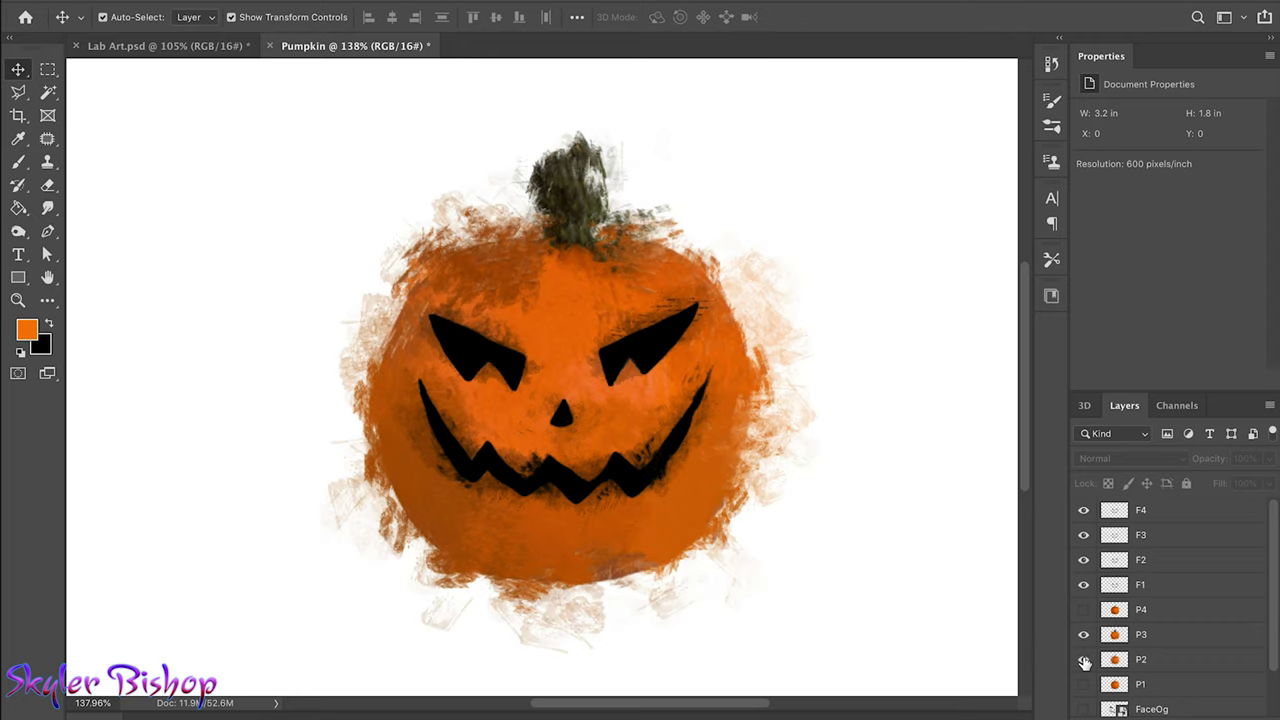
{"action": "left_click", "coordinate": [1084, 685]}
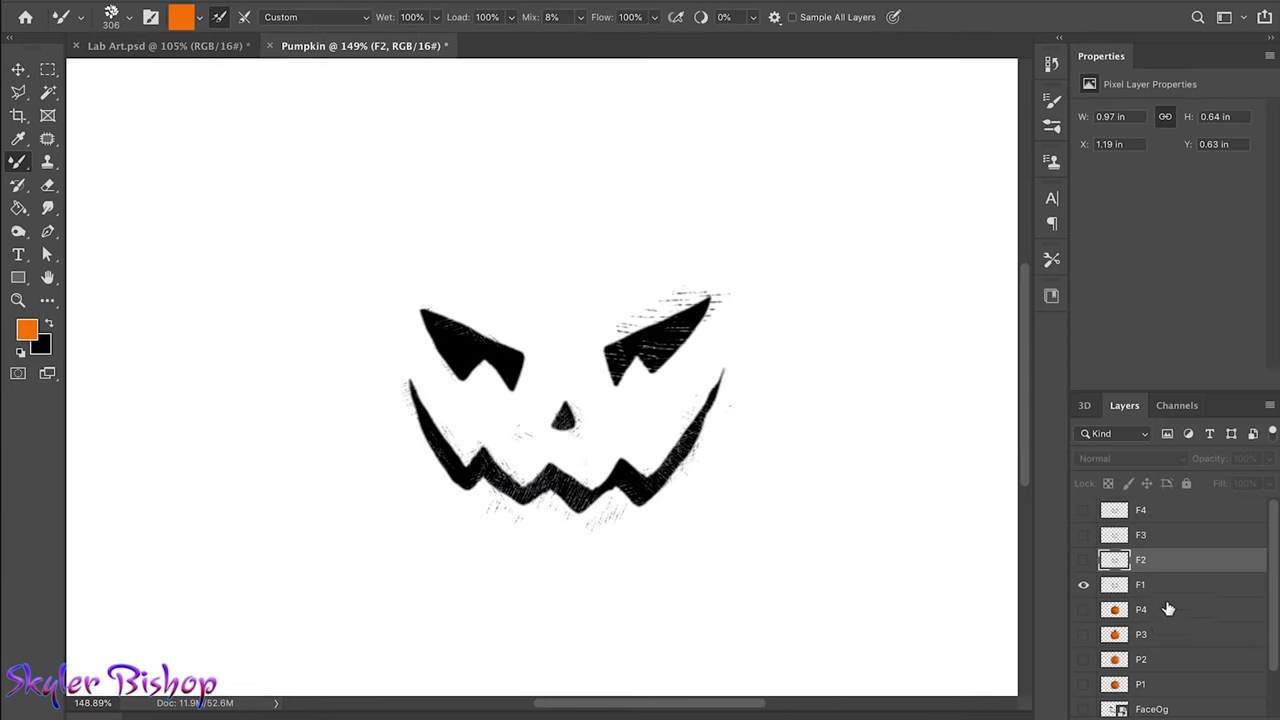
- On the F1 face layer, smear grey strokes around the face with brush preset 174
{"action": "left_click", "coordinate": [1150, 585]}
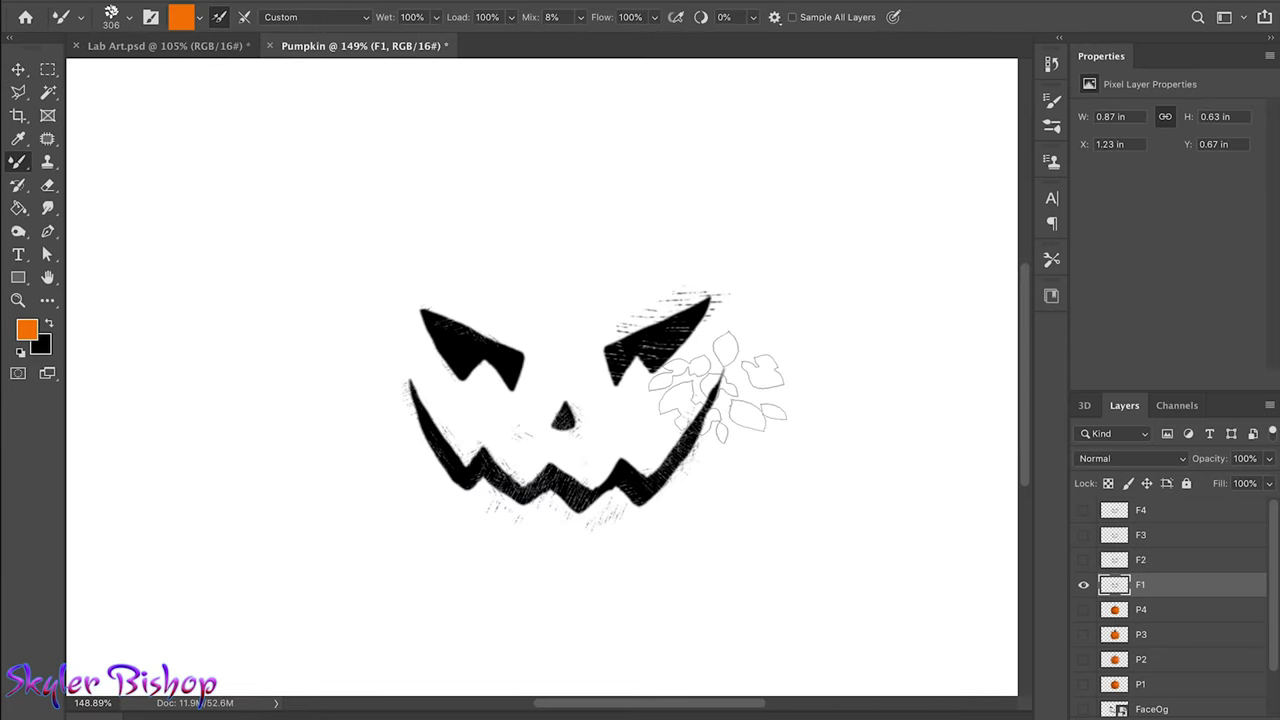
{"action": "left_click", "coordinate": [111, 17]}
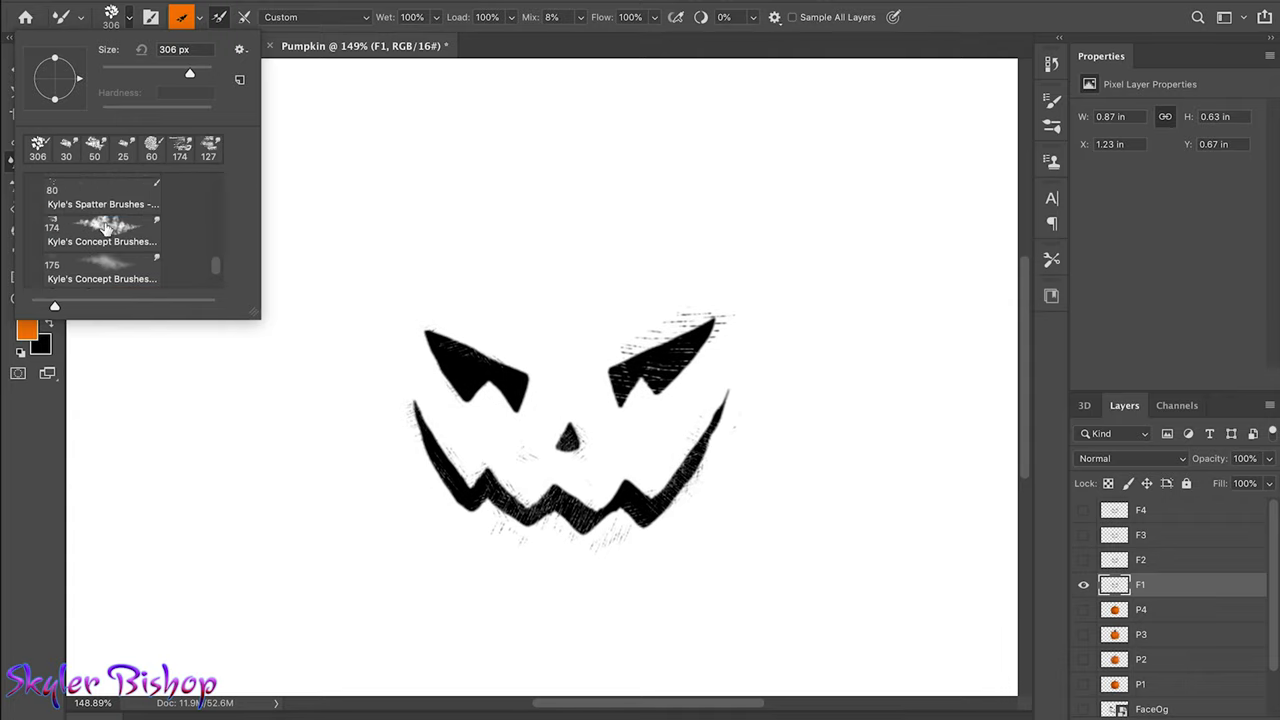
{"action": "left_click", "coordinate": [115, 225]}
{"action": "left_click_drag", "start_coordinate": [480, 360], "coordinate": [400, 480]}
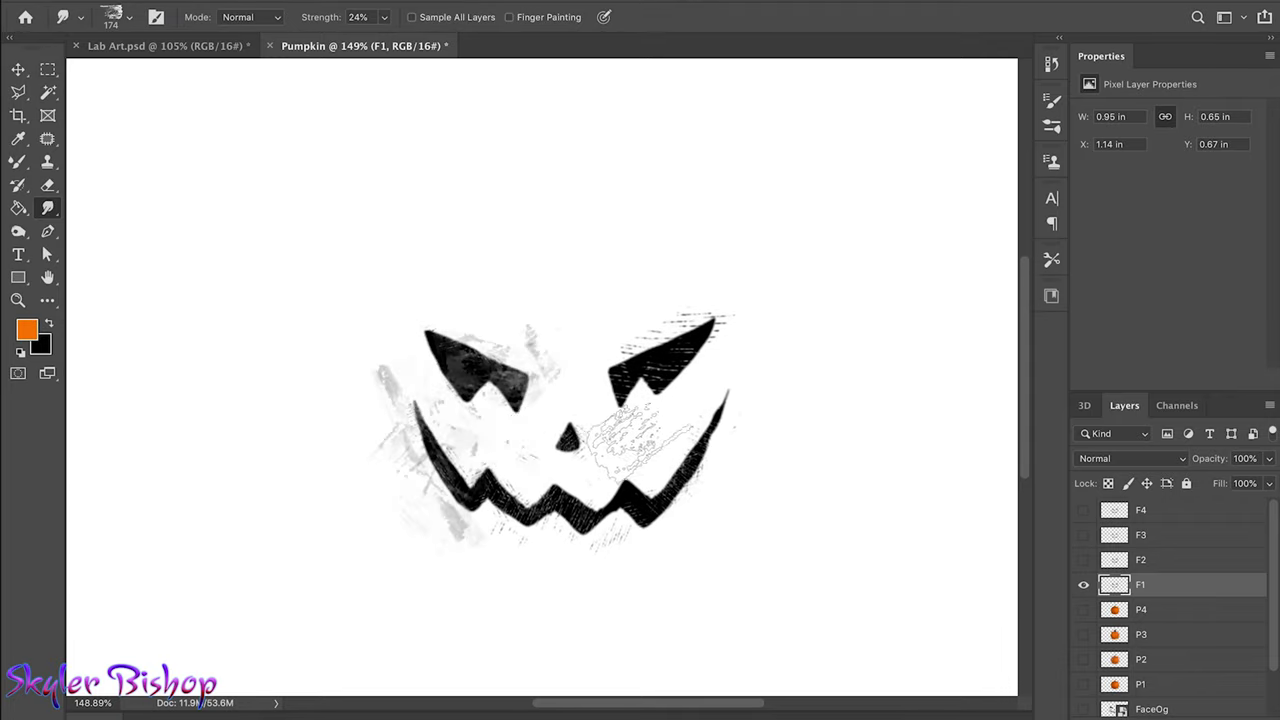
{"action": "left_click_drag", "start_coordinate": [760, 380], "coordinate": [600, 440]}
{"action": "left_click_drag", "start_coordinate": [560, 560], "coordinate": [690, 510]}
{"action": "left_click_drag", "start_coordinate": [600, 470], "coordinate": [700, 545]}
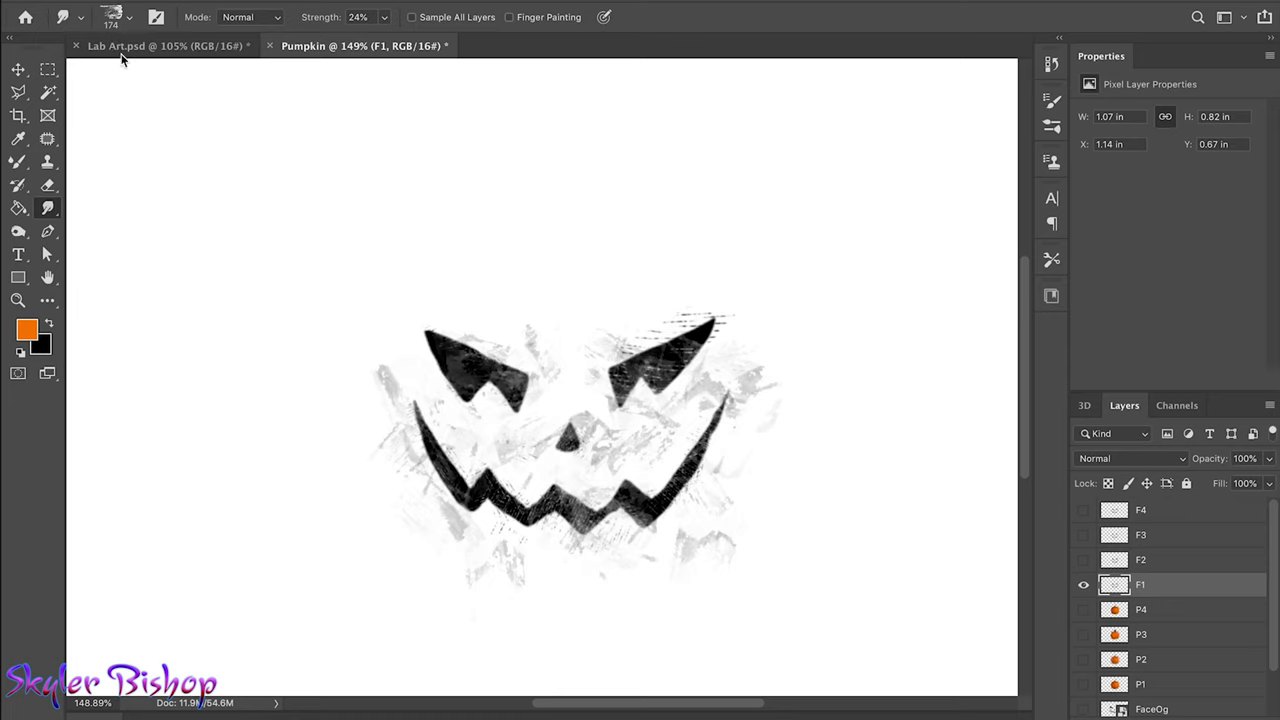
- Switch the smudge brush to the 127 px preset
{"action": "right_click", "coordinate": [18, 162]}
{"action": "left_click", "coordinate": [80, 163]}
{"action": "left_click", "coordinate": [111, 17]}
{"action": "scroll", "coordinate": [107, 183], "scroll_direction": "up", "scroll_amount": 1}
{"action": "scroll", "coordinate": [107, 183], "scroll_direction": "up", "scroll_amount": 3}
{"action": "scroll", "coordinate": [115, 205], "scroll_direction": "down", "scroll_amount": 3}
{"action": "scroll", "coordinate": [119, 212], "scroll_direction": "down", "scroll_amount": 2}
{"action": "scroll", "coordinate": [110, 230], "scroll_direction": "down", "scroll_amount": 3}
{"action": "left_click", "coordinate": [105, 220]}
- Smudge above the right eye and around the mouth at 80 px, then show the other faces and P3
{"action": "left_click_drag", "start_coordinate": [470, 330], "coordinate": [500, 380]}
{"action": "mouse_move", "coordinate": [460, 300]}
{"action": "left_mouse_down"}
{"action": "mouse_move", "coordinate": [490, 350]}
{"action": "mouse_move", "coordinate": [405, 320]}
{"action": "left_mouse_up"}
{"action": "key", "text": "ctrl+z"}
{"action": "key", "text": "ctrl+z"}
{"action": "key", "text": "bracketleft"}
{"action": "key", "text": "bracketleft"}
{"action": "key", "text": "bracketleft"}
{"action": "left_click_drag", "start_coordinate": [730, 335], "coordinate": [680, 305]}
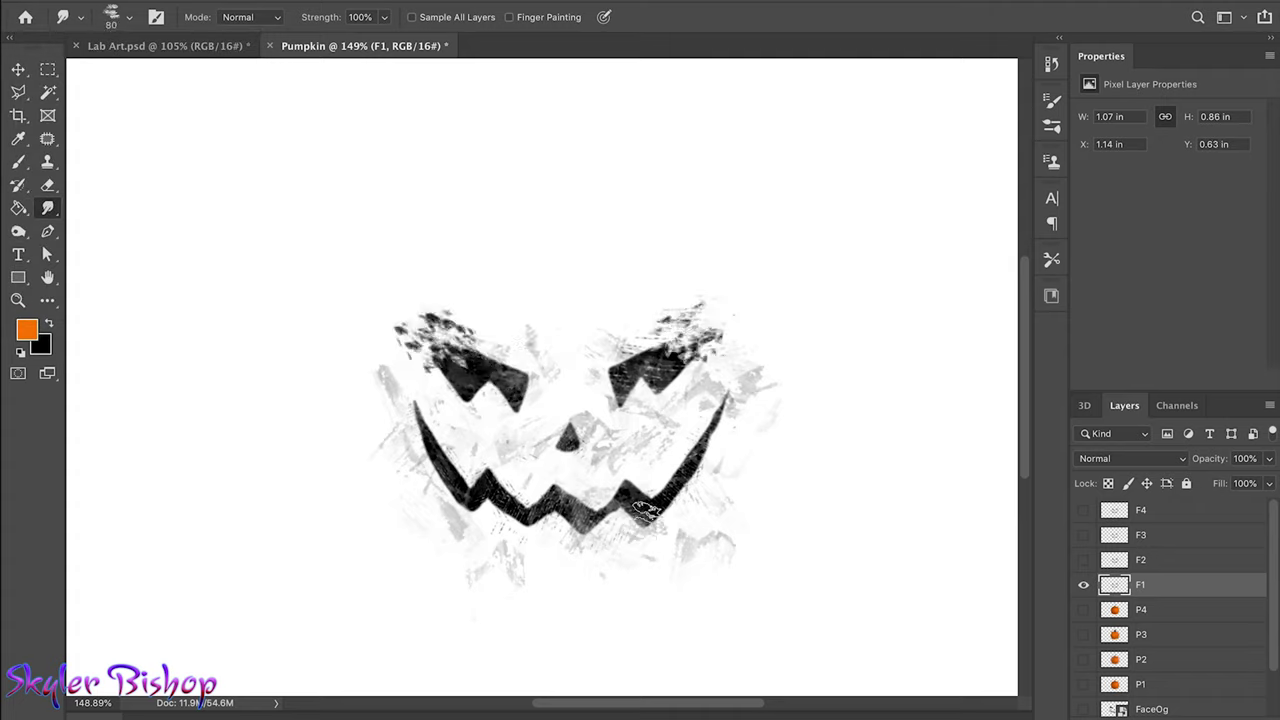
{"action": "left_click_drag", "start_coordinate": [645, 512], "coordinate": [660, 540]}
{"action": "left_click_drag", "start_coordinate": [480, 500], "coordinate": [410, 430]}
{"action": "left_click_drag", "start_coordinate": [600, 500], "coordinate": [520, 530]}
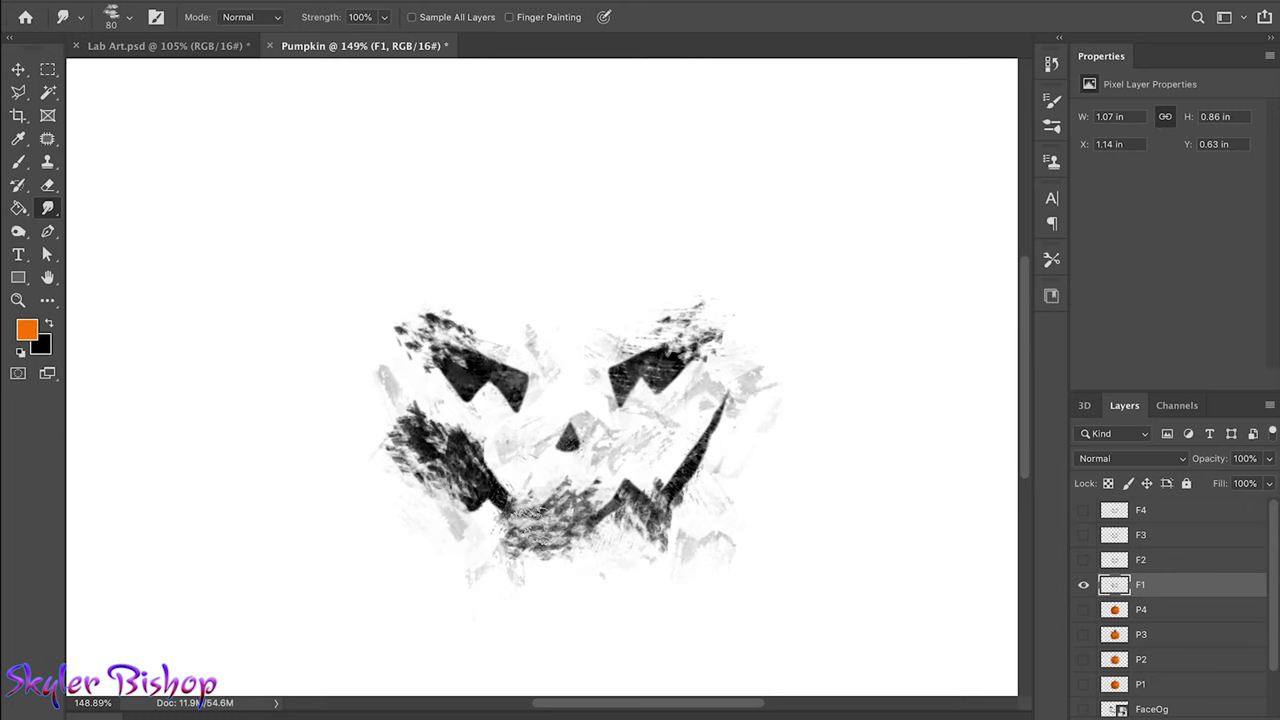
{"action": "left_click", "coordinate": [1083, 560]}
{"action": "left_click", "coordinate": [1083, 535]}
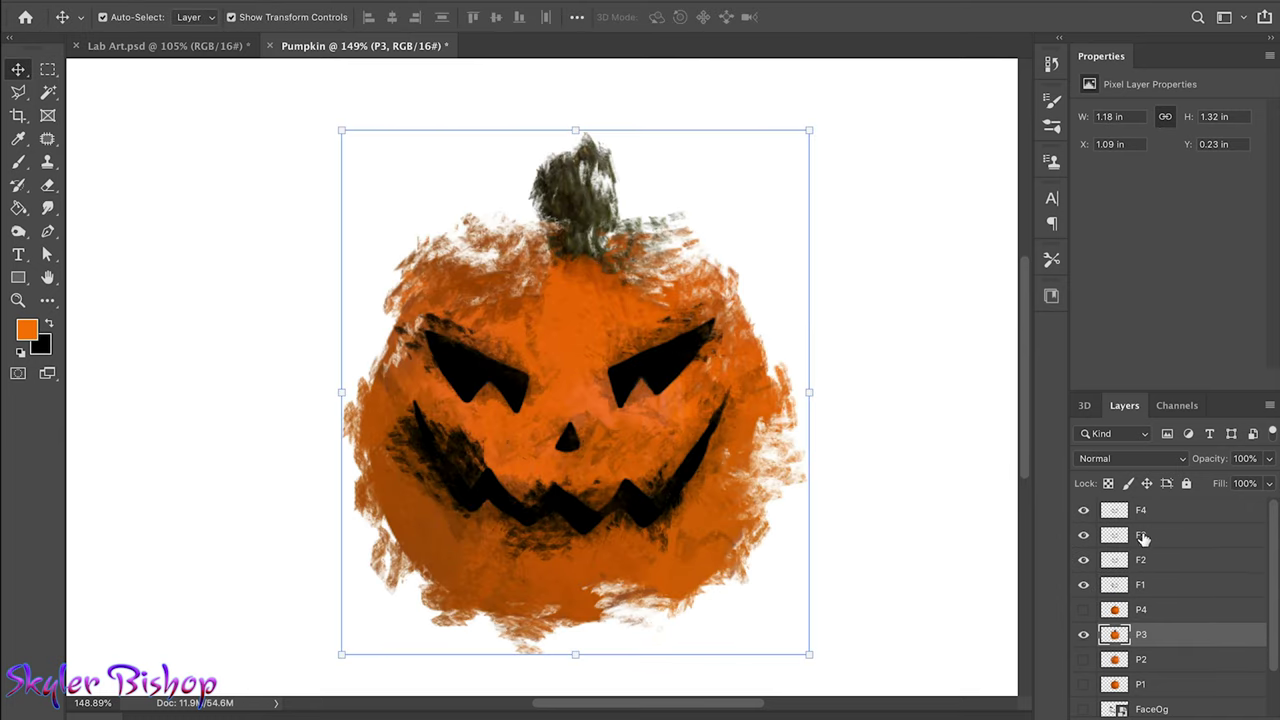
- Compare the P2 and P1 pumpkin variants by toggling their visibility
{"action": "scroll", "coordinate": [1147, 528], "scroll_direction": "down", "scroll_amount": 2}
{"action": "left_click", "coordinate": [1083, 609]}
{"action": "left_click", "coordinate": [1083, 609]}
{"action": "left_click", "coordinate": [1083, 609]}
{"action": "left_click", "coordinate": [1083, 609]}
{"action": "left_click", "coordinate": [1083, 634]}
{"action": "left_click", "coordinate": [1083, 634]}
{"action": "left_click", "coordinate": [1083, 634]}
{"action": "left_click", "coordinate": [1083, 634]}
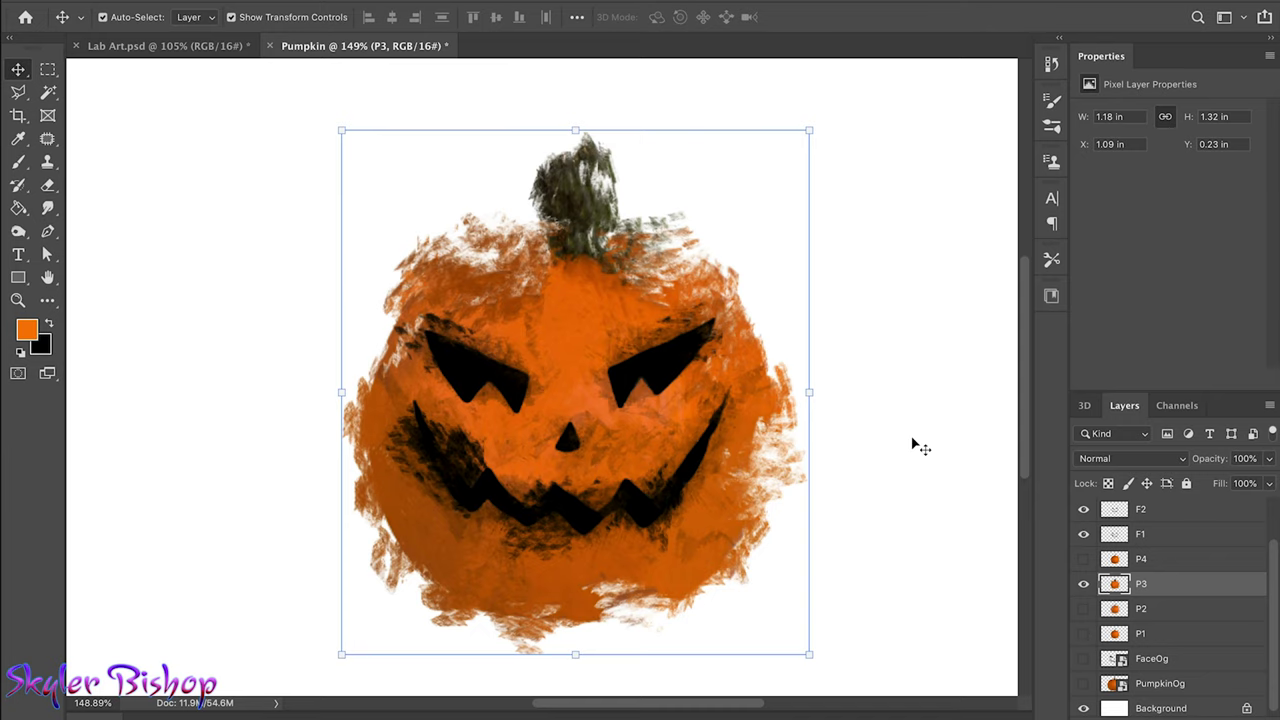
- Hide all four faces, then preview the F2, F3 and F4 faces
{"action": "left_click", "coordinate": [1083, 560]}
{"action": "left_click", "coordinate": [1083, 535]}
{"action": "left_click", "coordinate": [1083, 510]}
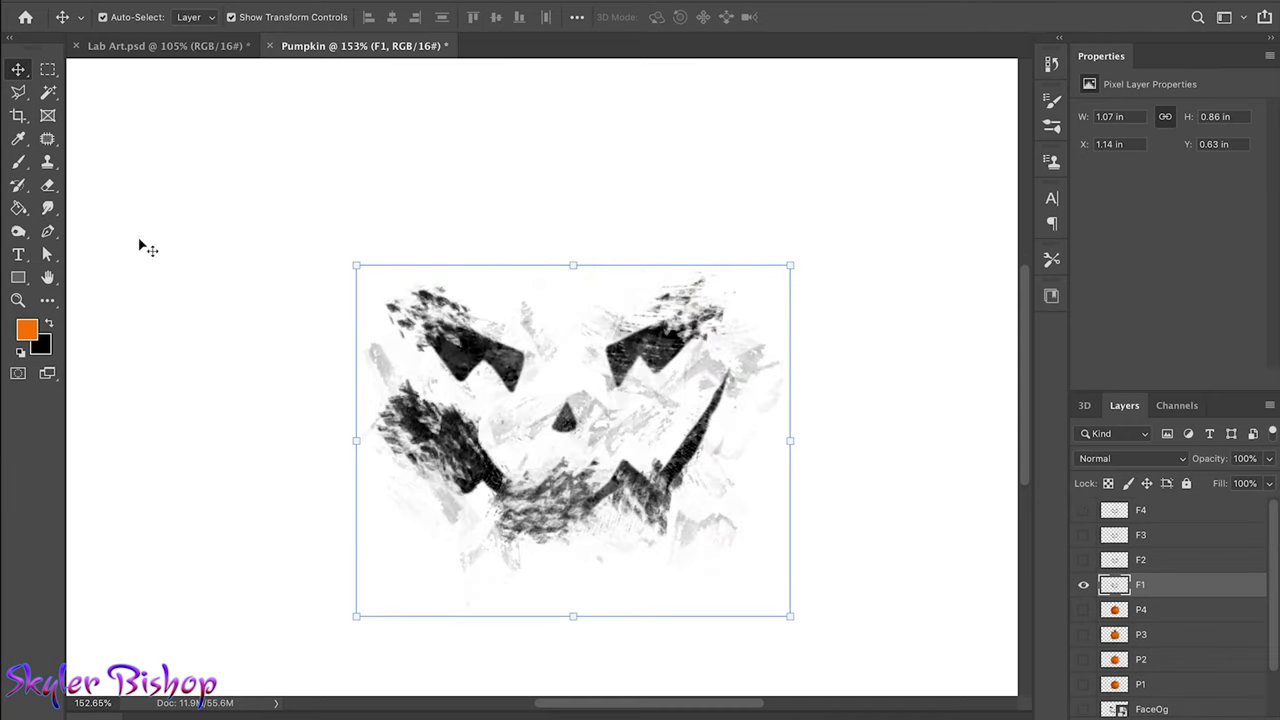
{"action": "left_click", "coordinate": [1083, 585]}
{"action": "left_click", "coordinate": [1086, 560]}
{"action": "left_click", "coordinate": [1087, 537]}
{"action": "left_click", "coordinate": [1087, 537]}
{"action": "left_click", "coordinate": [1087, 512]}
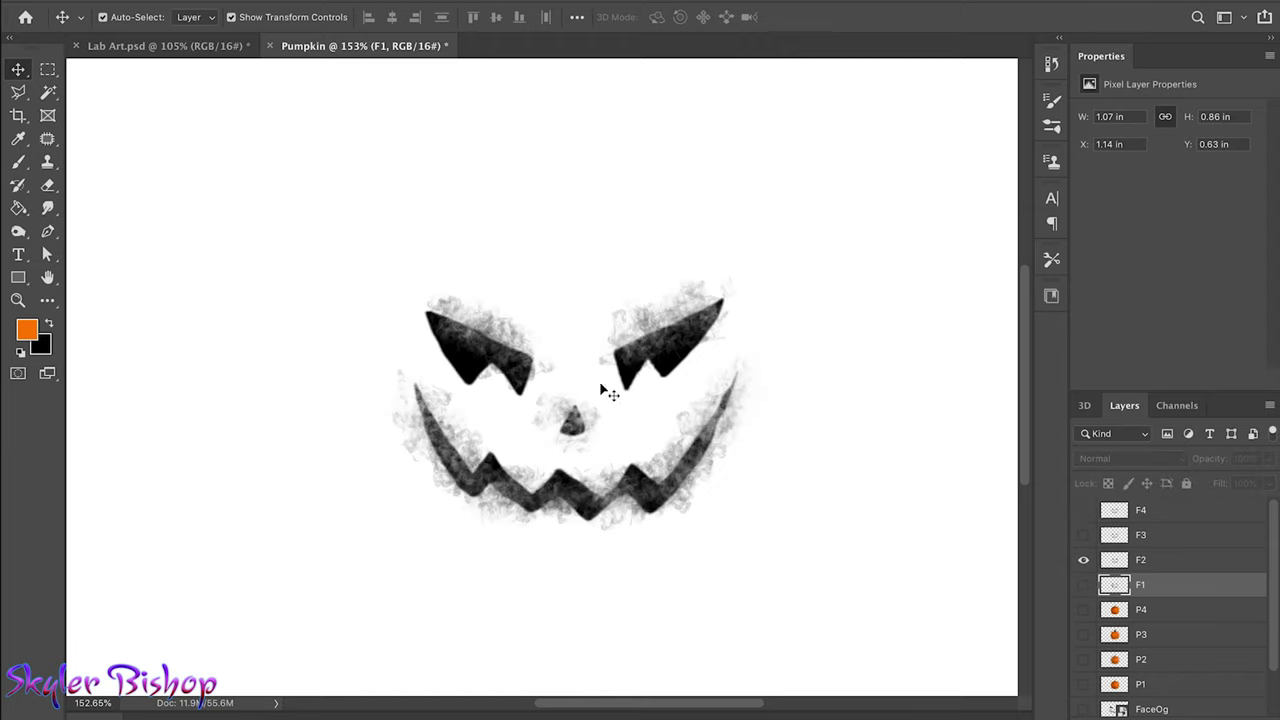
- Leave only the jagged F3 face visible, with F2 and F4 hidden
{"action": "left_click", "coordinate": [1083, 560]}
{"action": "left_click", "coordinate": [1084, 511]}
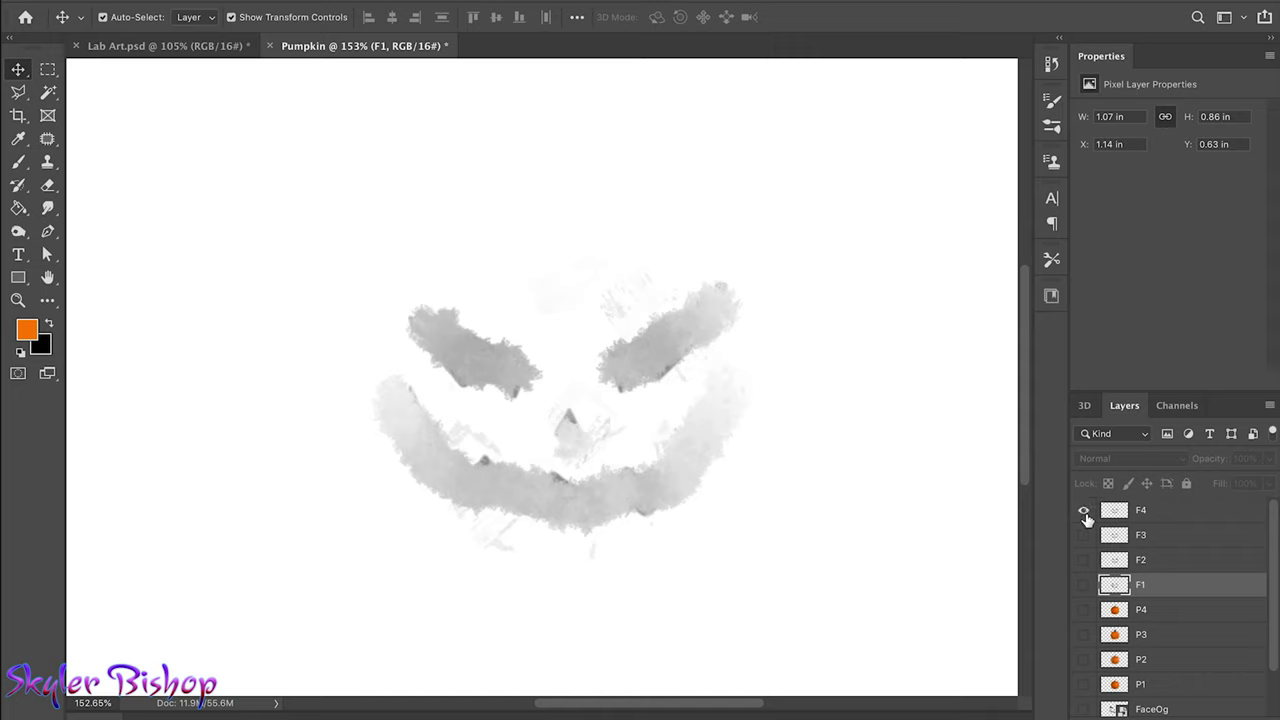
{"action": "left_click", "coordinate": [1084, 511]}
{"action": "left_click", "coordinate": [1083, 535]}
{"action": "left_click", "coordinate": [1085, 561]}
{"action": "left_click", "coordinate": [1085, 561]}
{"action": "left_click", "coordinate": [18, 161]}
{"action": "left_click", "coordinate": [122, 18]}
- Smear the F3 face's nose into scattered spots with the Impressionist Blender preset
{"action": "scroll", "coordinate": [122, 207], "scroll_direction": "down", "scroll_amount": 3}
{"action": "left_click", "coordinate": [105, 276]}
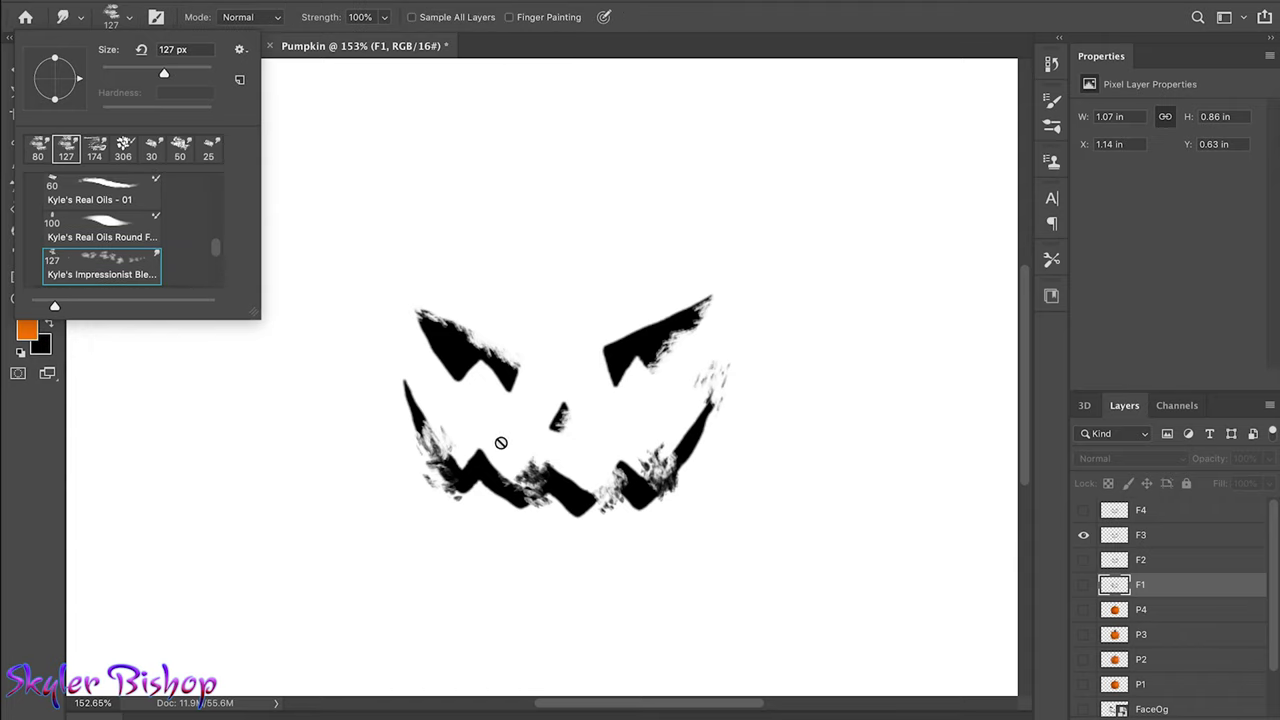
{"action": "left_click", "coordinate": [500, 443]}
{"action": "left_click", "coordinate": [792, 246]}
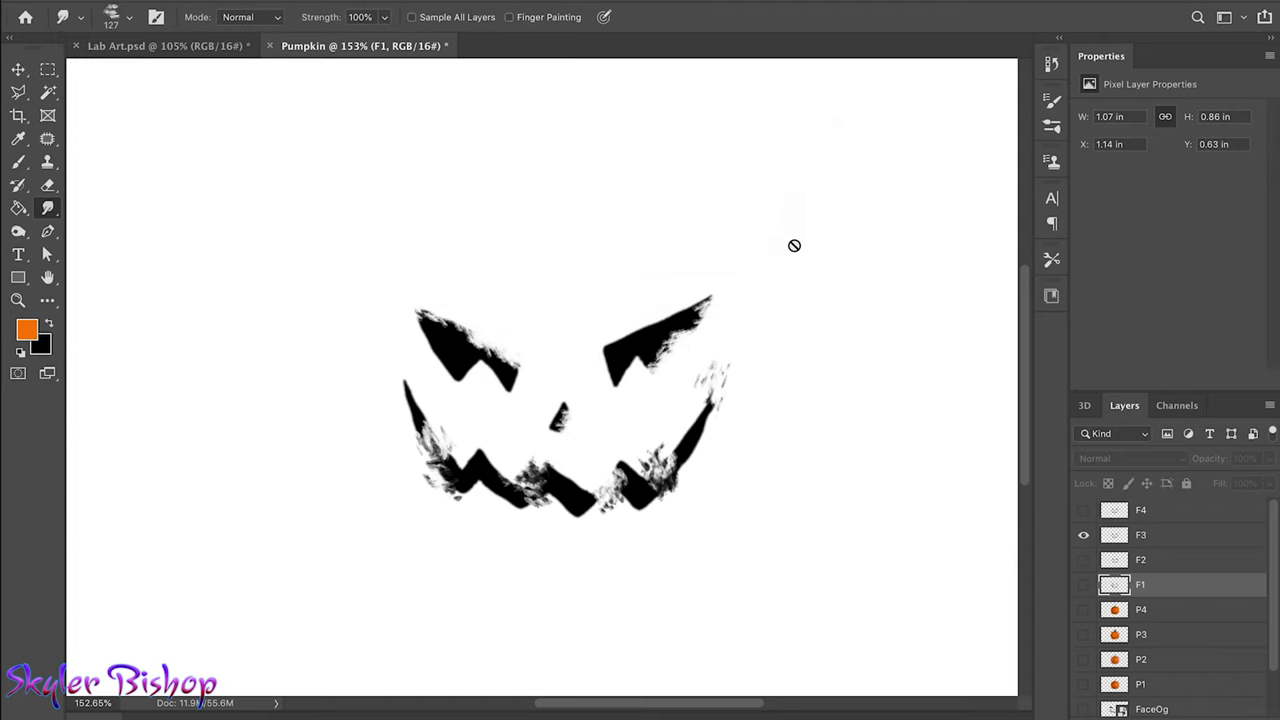
{"action": "left_click", "coordinate": [1180, 545]}
{"action": "mouse_move", "coordinate": [665, 470]}
{"action": "left_mouse_down"}
{"action": "mouse_move", "coordinate": [720, 495]}
{"action": "mouse_move", "coordinate": [770, 470]}
{"action": "mouse_move", "coordinate": [720, 470]}
{"action": "left_mouse_up"}
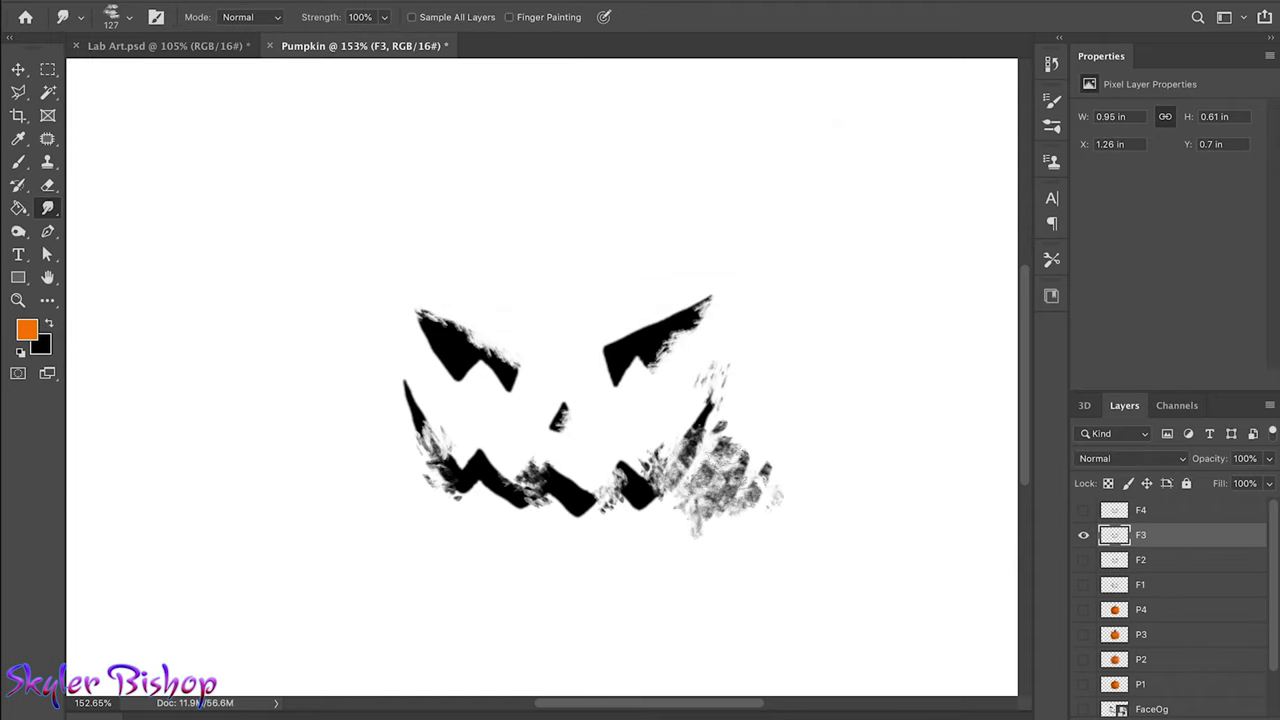
{"action": "key", "text": "ctrl+z"}
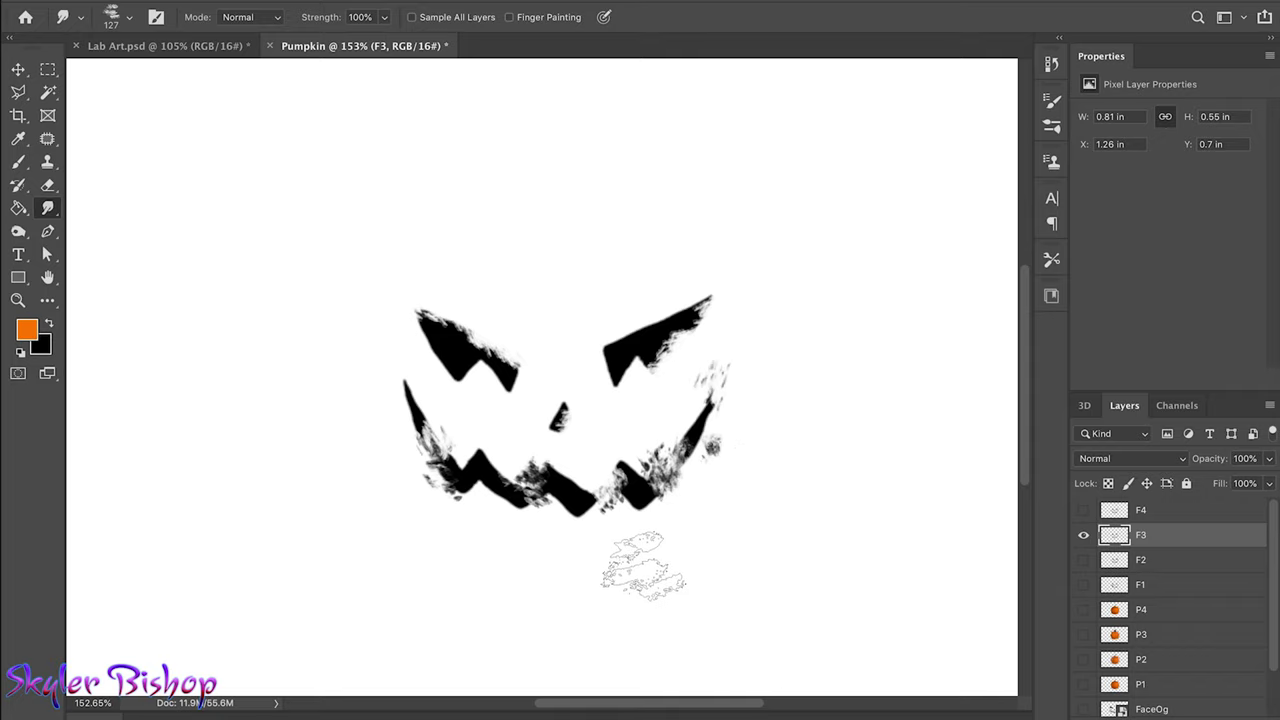
{"action": "left_click_drag", "start_coordinate": [565, 425], "coordinate": [595, 380]}
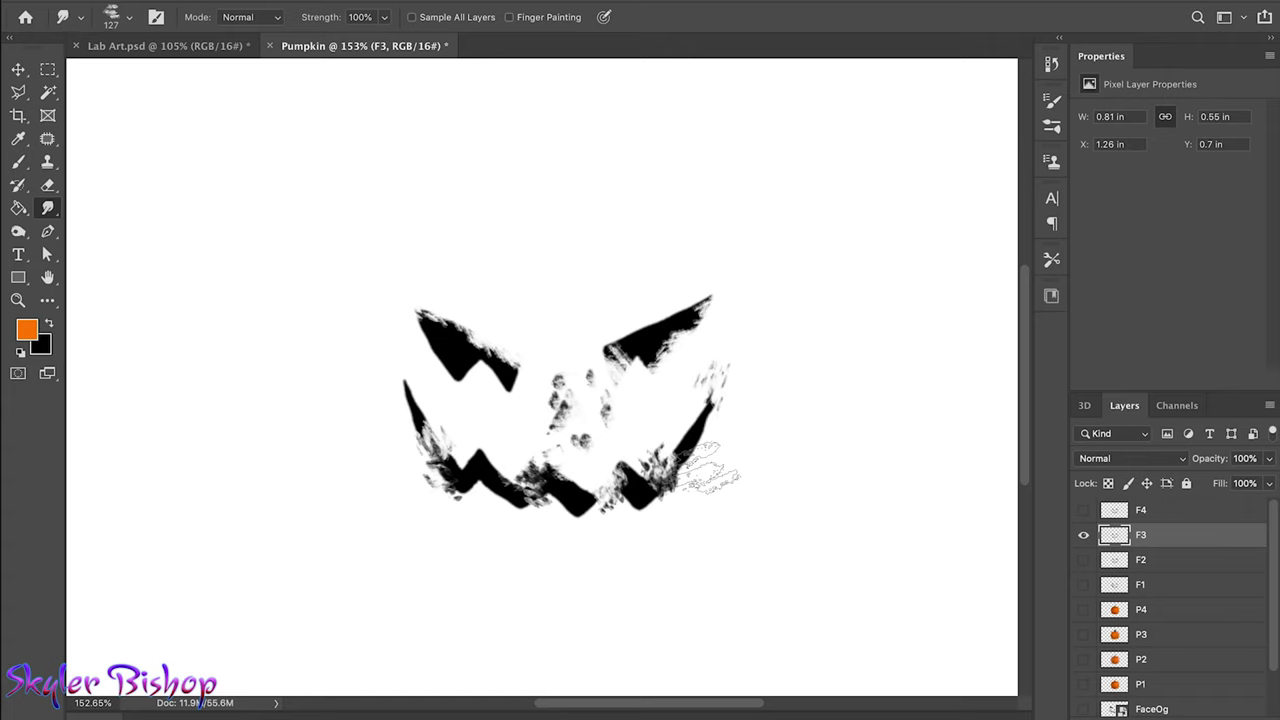
- Show the F4, F2 and F1 faces over the P3 pumpkin
{"action": "left_click", "coordinate": [1083, 510]}
{"action": "left_click", "coordinate": [1083, 560]}
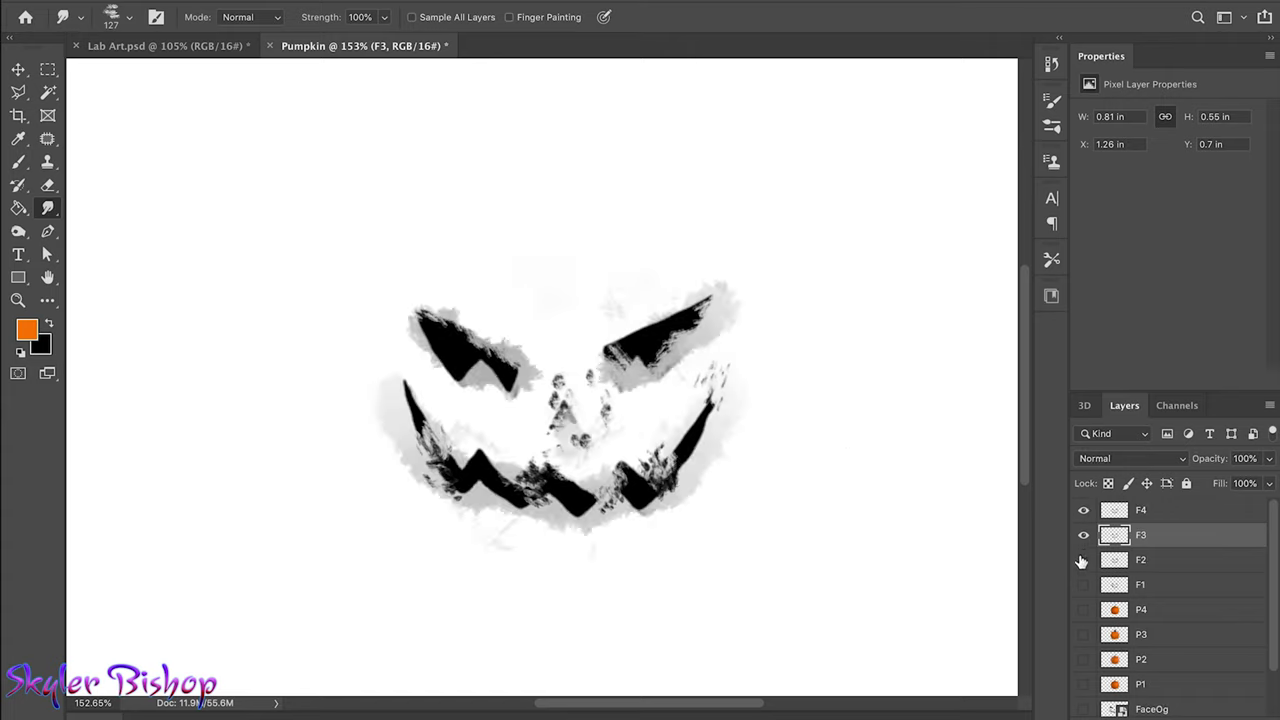
{"action": "left_click", "coordinate": [1083, 585]}
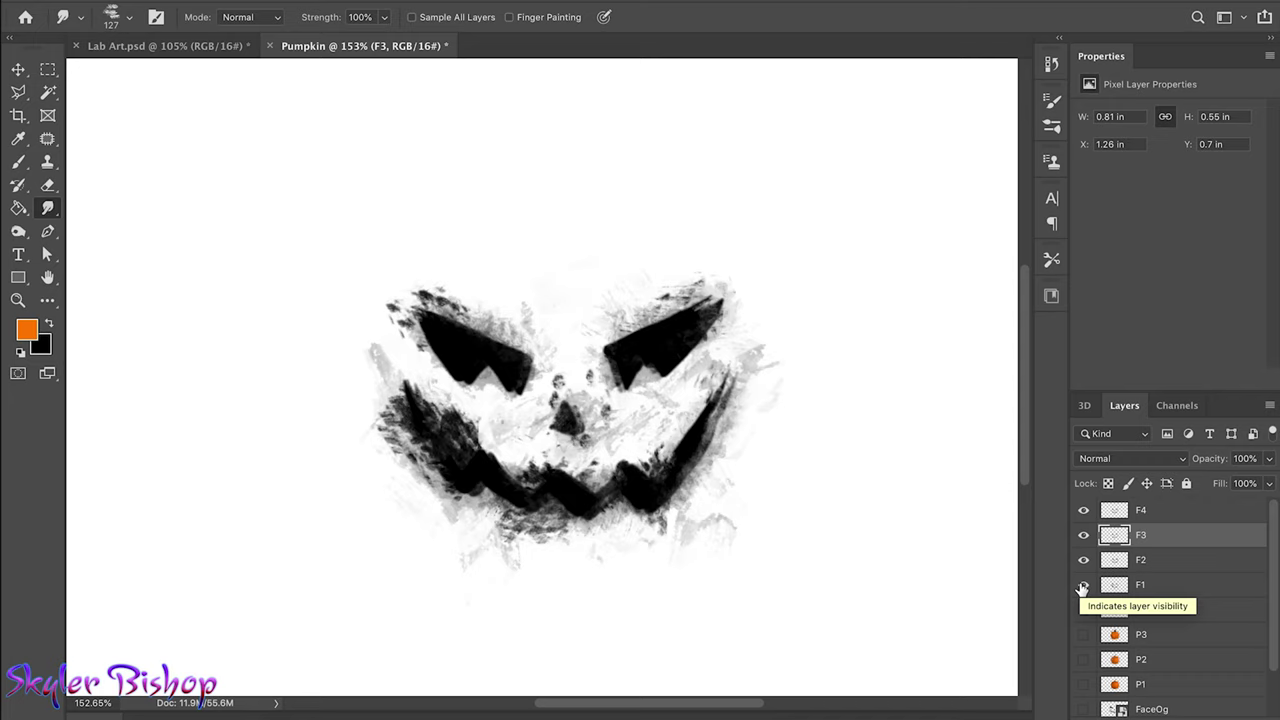
{"action": "left_click", "coordinate": [1084, 610]}
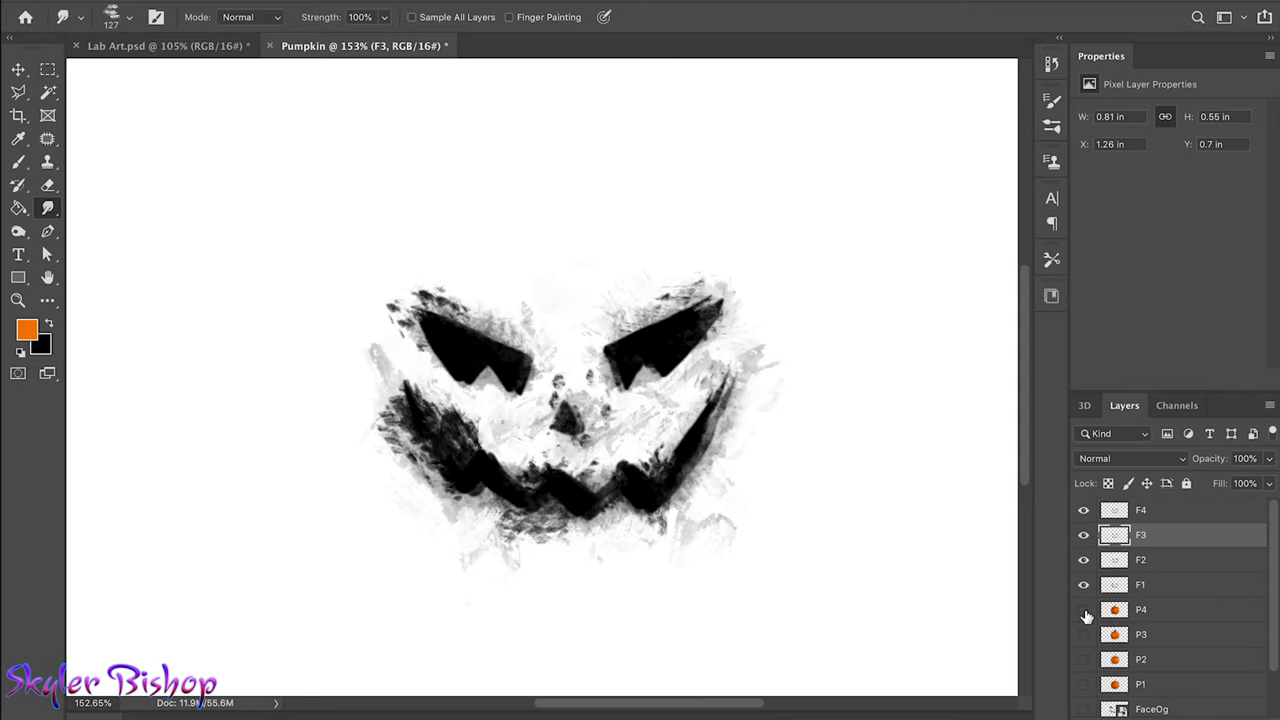
{"action": "left_click", "coordinate": [1083, 634]}
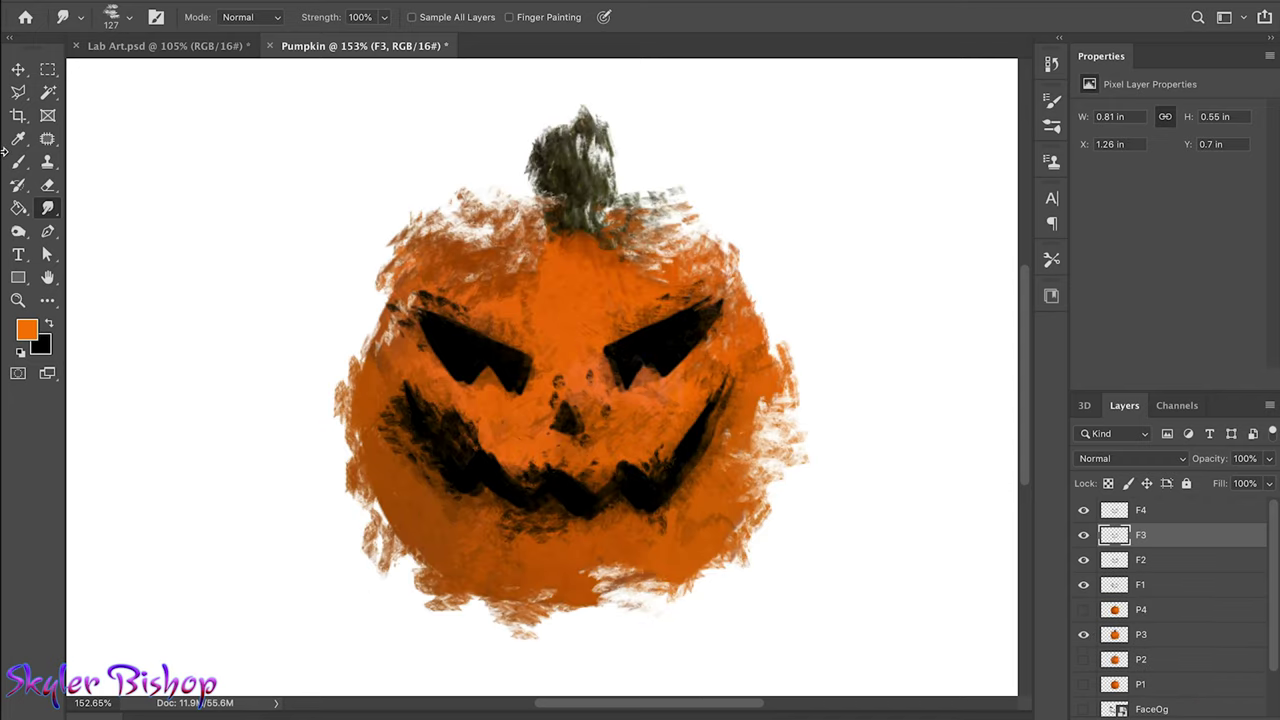
{"action": "left_click", "coordinate": [18, 69]}
{"action": "left_click", "coordinate": [160, 128]}
{"action": "scroll", "coordinate": [160, 128], "scroll_direction": "down", "scroll_amount": 3}
{"action": "scroll", "coordinate": [160, 128], "scroll_direction": "down", "scroll_amount": 3}
{"action": "scroll", "coordinate": [160, 128], "scroll_direction": "up", "scroll_amount": 1}
{"action": "scroll", "coordinate": [160, 128], "scroll_direction": "up", "scroll_amount": 1}
{"action": "scroll", "coordinate": [160, 128], "scroll_direction": "up", "scroll_amount": 2}
{"action": "scroll", "coordinate": [160, 128], "scroll_direction": "up", "scroll_amount": 1}
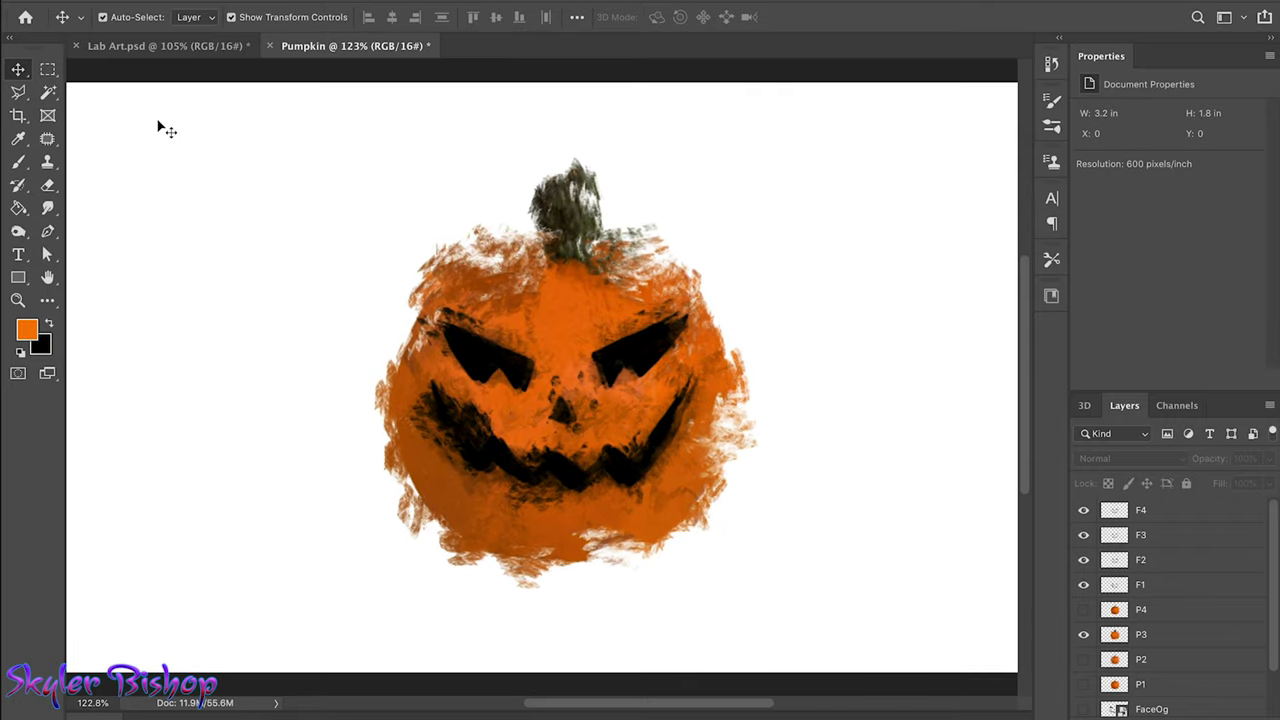